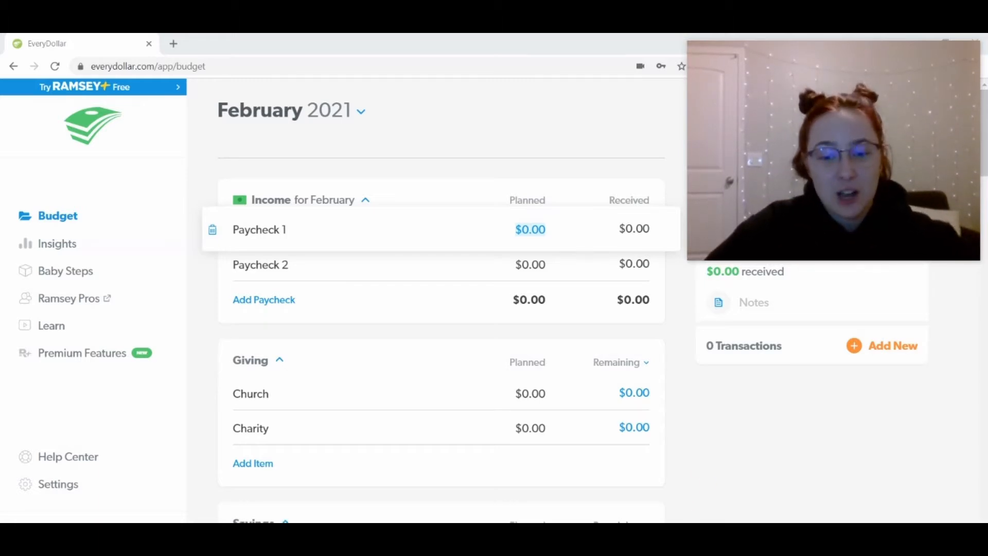
Step: Delete the Personal Loan and Medical Bill items from the February budget's Debt group
left_click(164, 514)
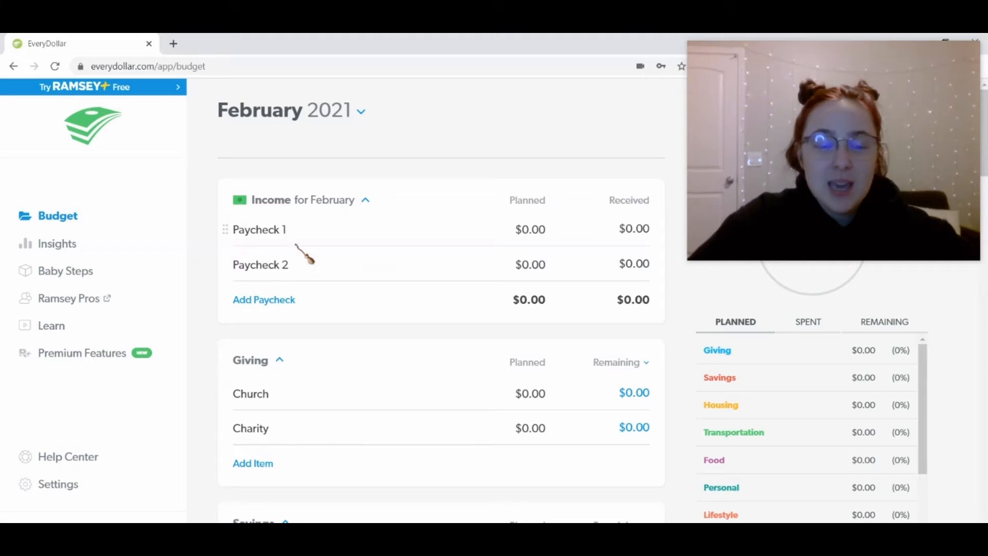
scroll(335, 267, "down", 9)
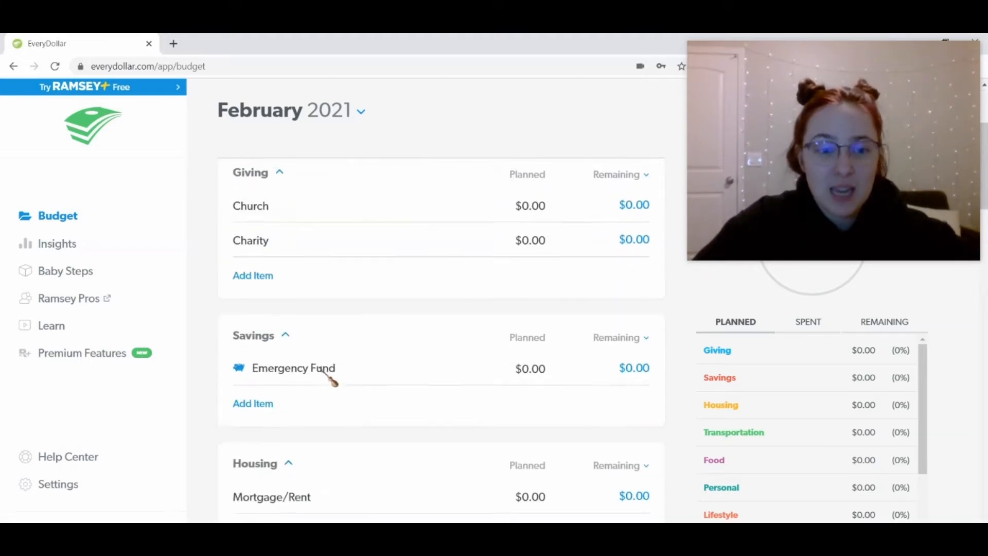
scroll(312, 304, "down", 12)
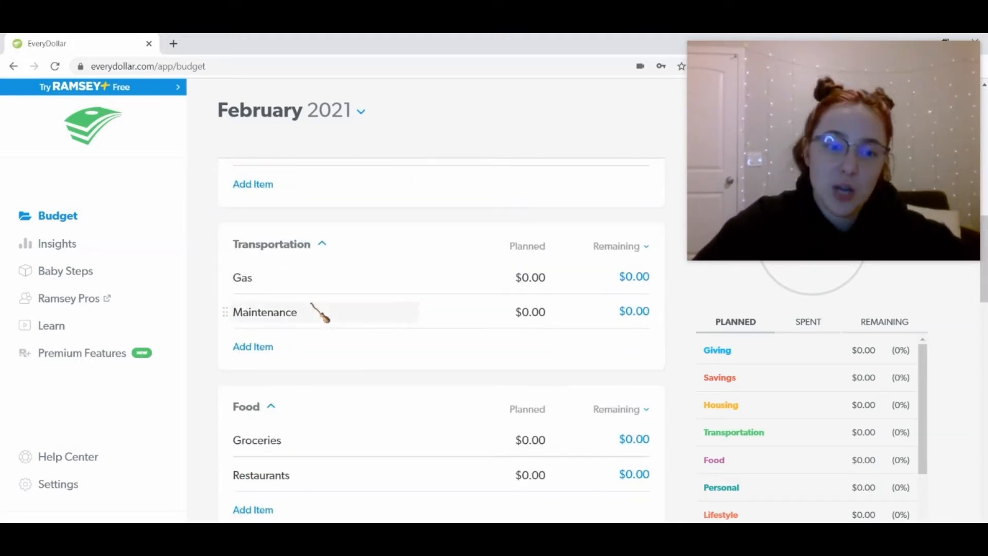
scroll(353, 355, "down", 14)
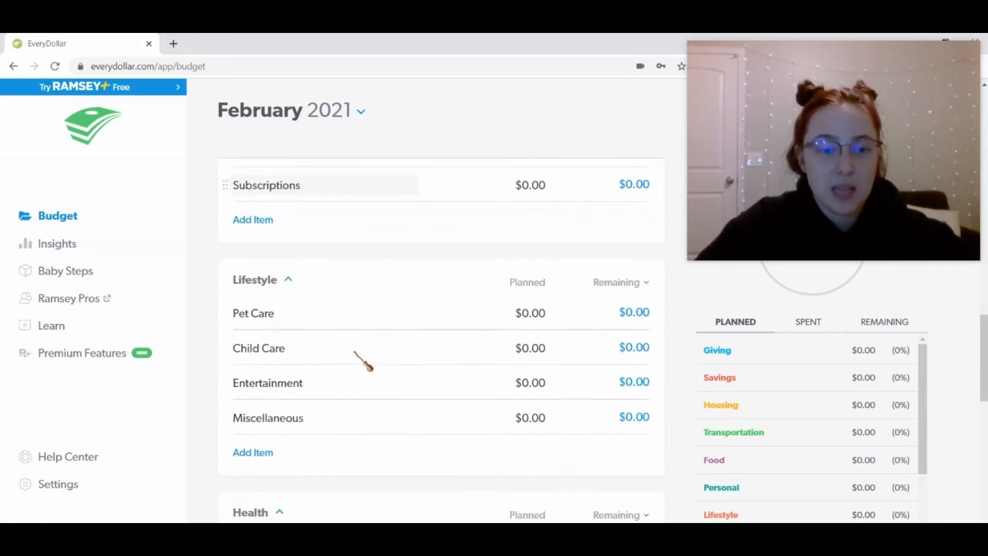
scroll(354, 368, "down", 5)
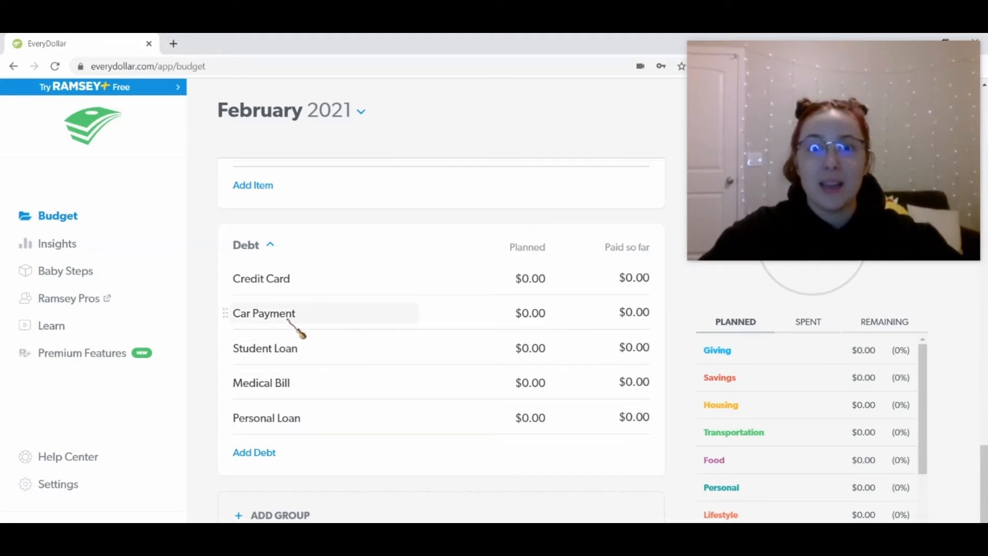
left_click(282, 418)
left_click(213, 418)
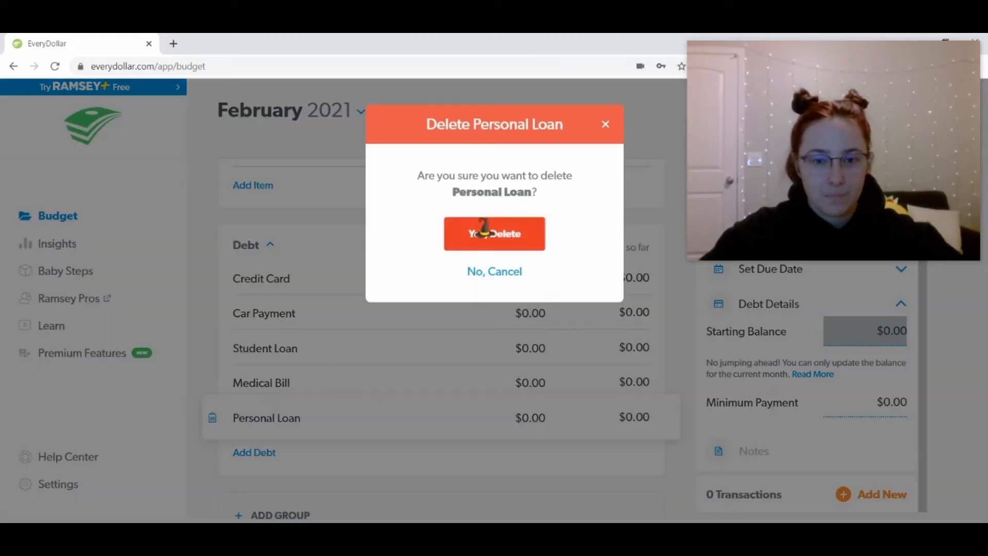
left_click(480, 232)
left_click(257, 384)
left_click(213, 383)
left_click(454, 240)
Step: Delete the Student Loan and Car Payment items from the Debt group
left_click(247, 348)
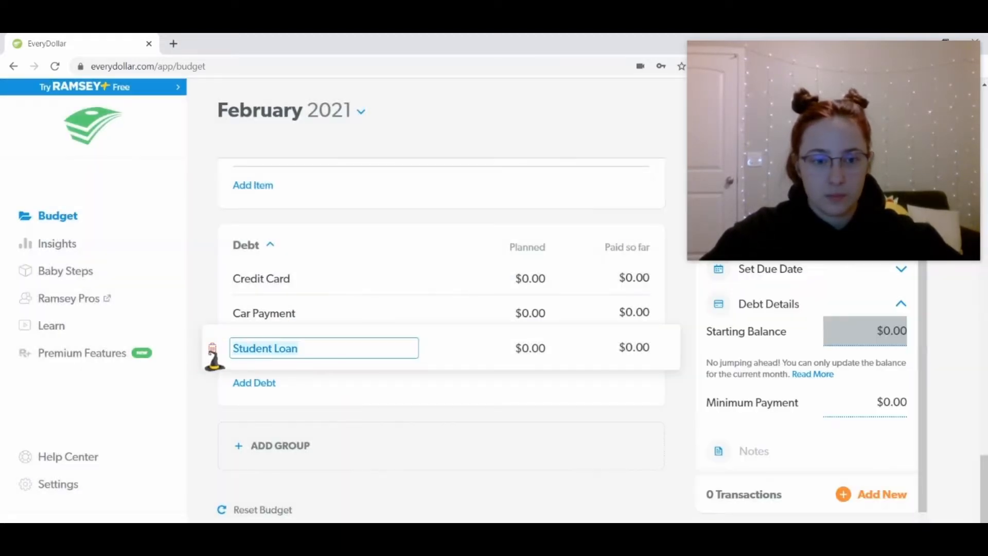
left_click(212, 348)
left_click(454, 240)
left_click(264, 313)
left_click(213, 313)
left_click(494, 231)
Step: Delete the Credit Card item from the Debt group
left_click(265, 289)
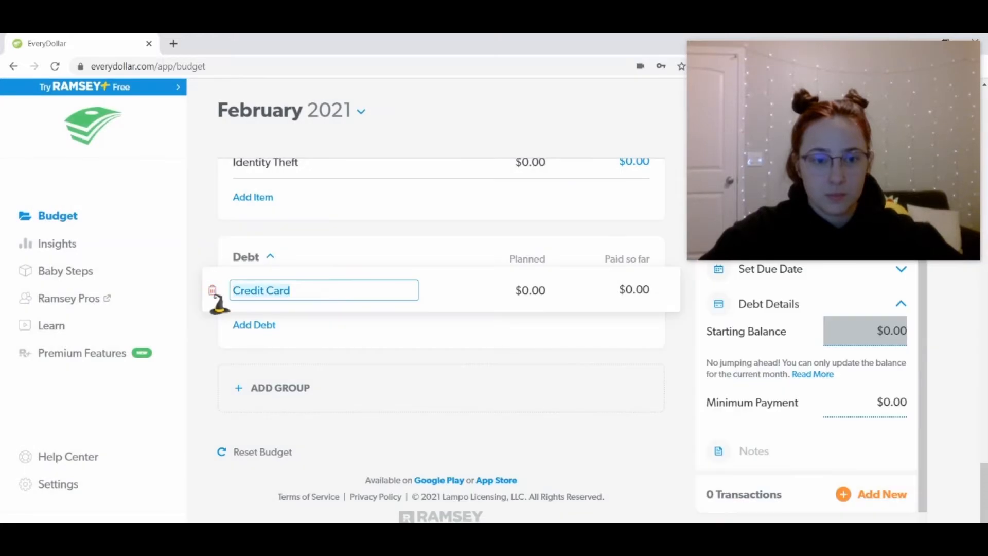
left_click(213, 289)
left_click(491, 231)
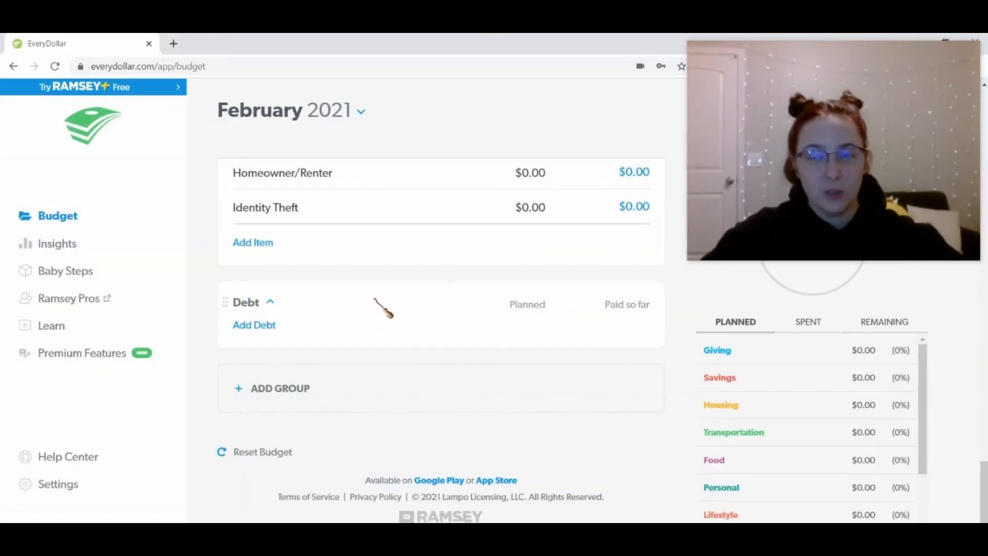
Step: Delete the Insurance and Health groups together with their budget items
scroll(384, 309, "up", 4)
left_click(270, 224)
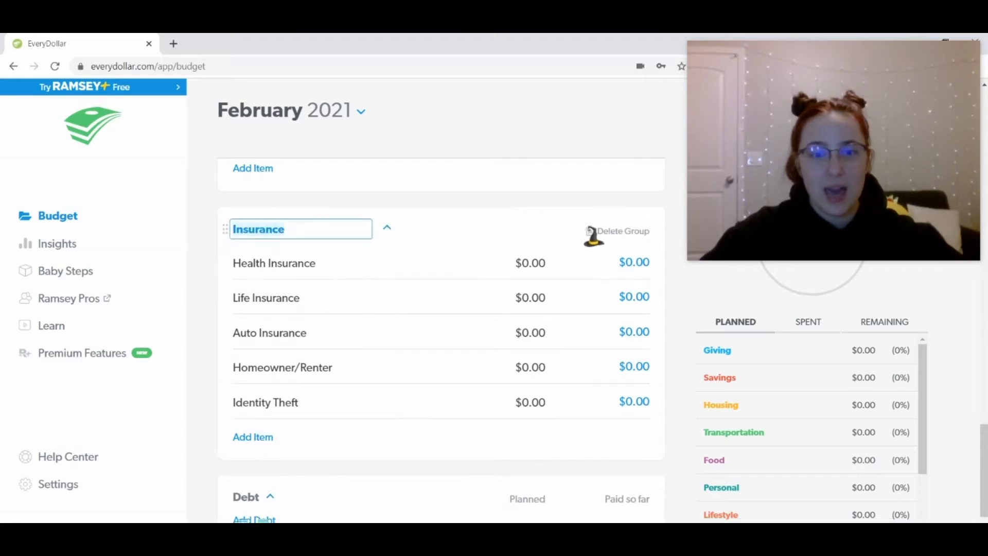
left_click(593, 230)
left_click(490, 245)
scroll(360, 319, "up", 2)
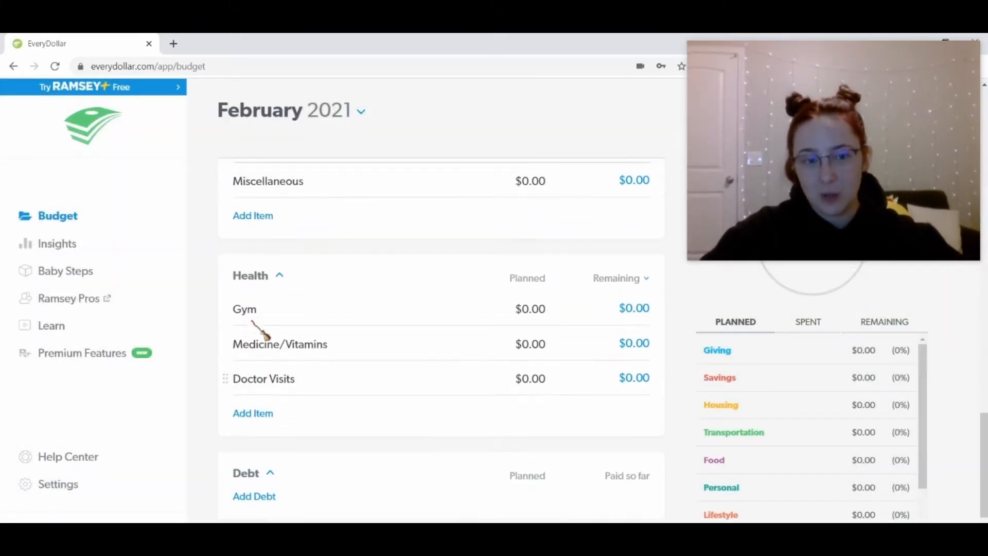
left_click(276, 296)
left_click(602, 301)
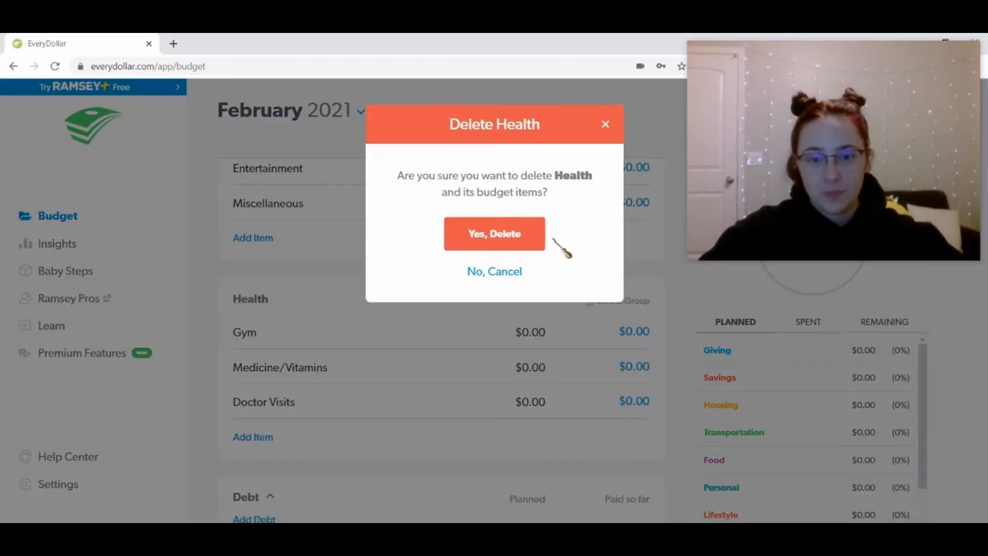
left_click(494, 232)
Step: Delete the Lifestyle and Personal groups together with their budget items
scroll(266, 276, "up", 3)
left_click(270, 264)
left_click(612, 265)
left_click(492, 233)
scroll(309, 304, "up", 4)
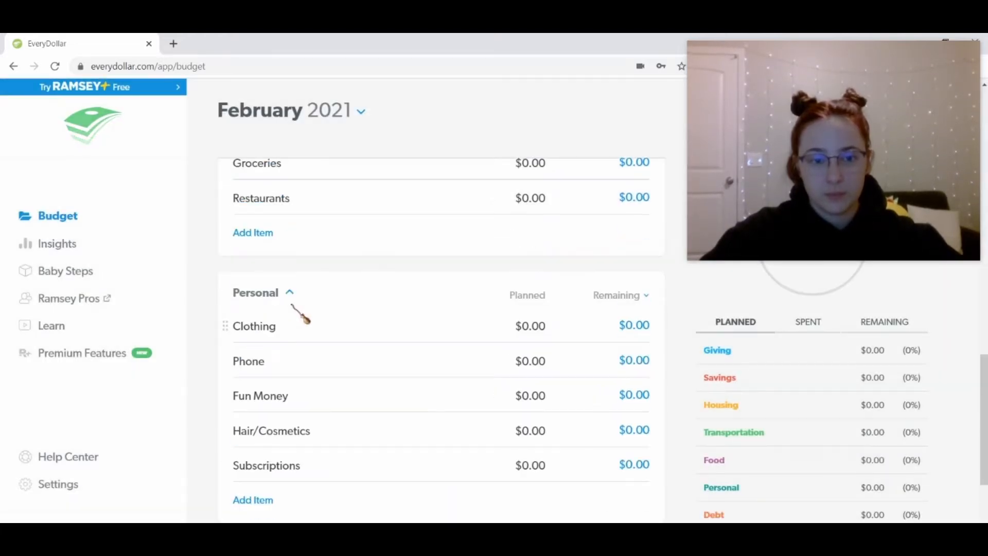
left_click(274, 295)
left_click(616, 298)
left_click(494, 232)
Step: Delete the Food and Transportation groups together with their budget items
scroll(382, 335, "up", 4)
left_click(239, 400)
left_click(617, 399)
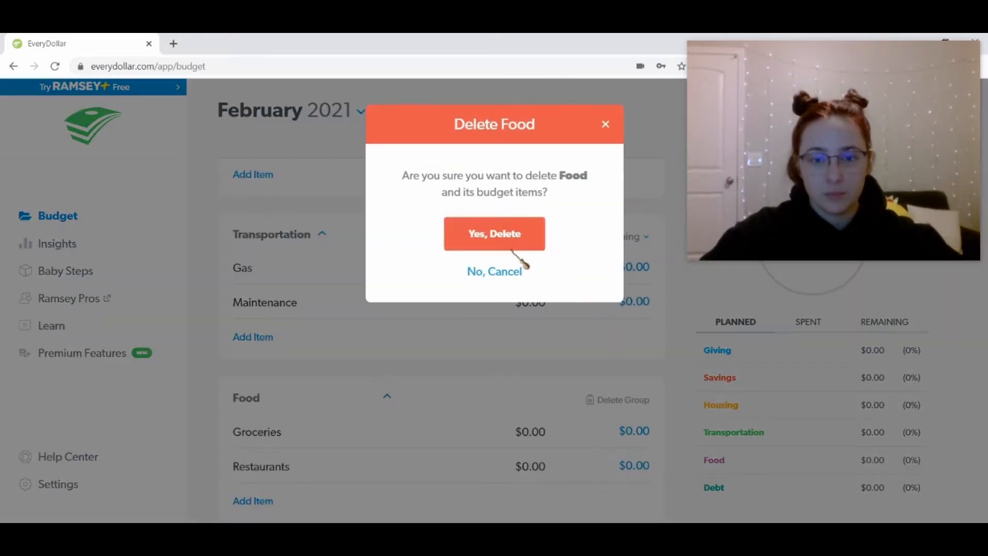
left_click(494, 231)
left_click(281, 240)
left_click(618, 237)
left_click(494, 233)
Step: Delete the Housing and Savings groups together with their budget items
scroll(260, 315, "up", 2)
left_click(255, 258)
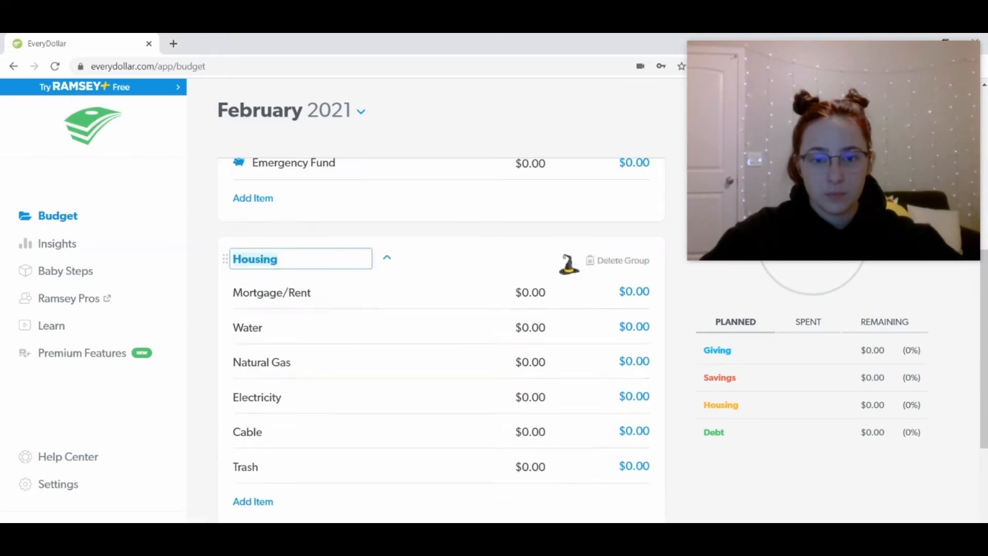
left_click(607, 261)
left_click(452, 246)
left_click(254, 236)
left_click(620, 242)
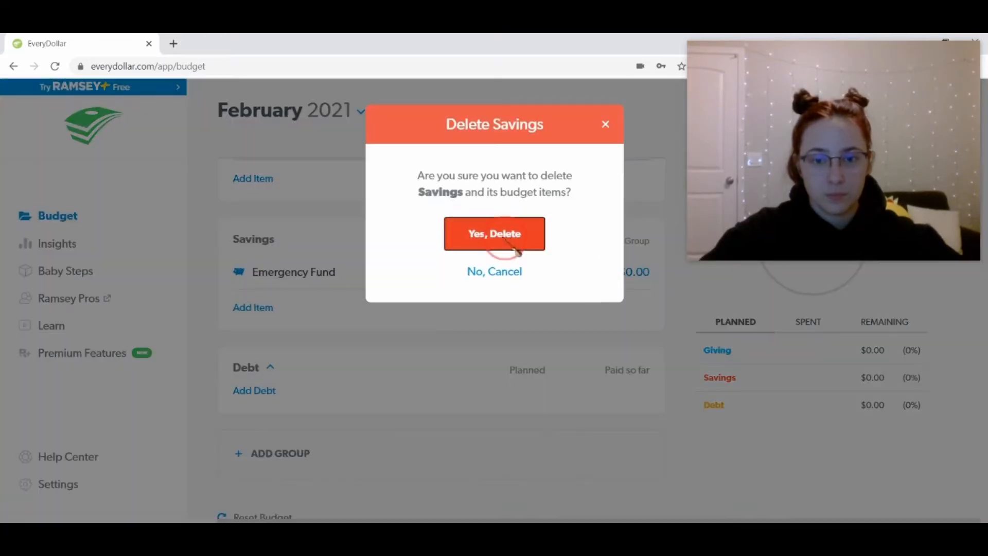
left_click(502, 242)
Step: Delete the Giving group together with its budget items
scroll(255, 370, "up", 3)
left_click(254, 360)
left_click(617, 361)
left_click(494, 232)
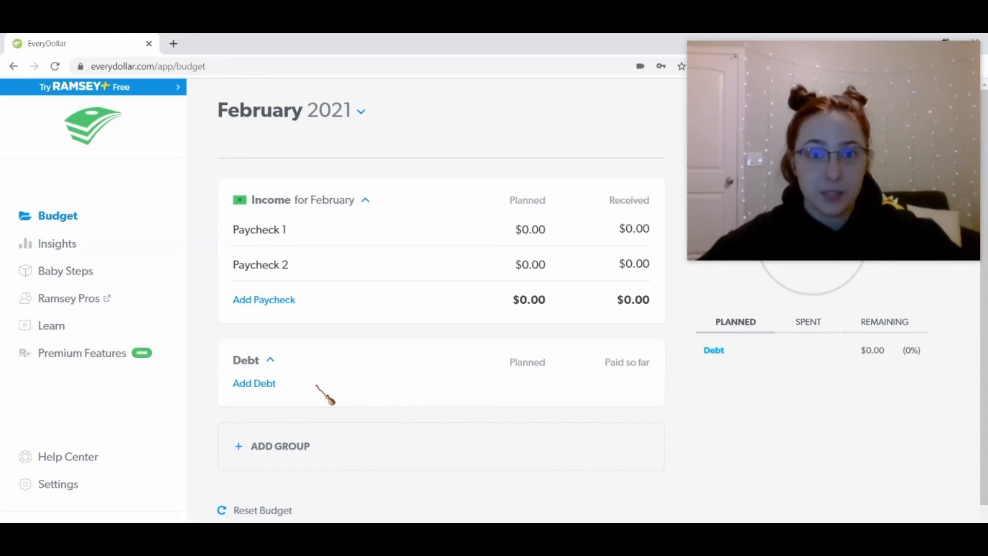
Step: Rename Paycheck 1 with the first earner's name and set its planned income to $4,000
left_click(242, 232)
type("Nate")
key("Tab")
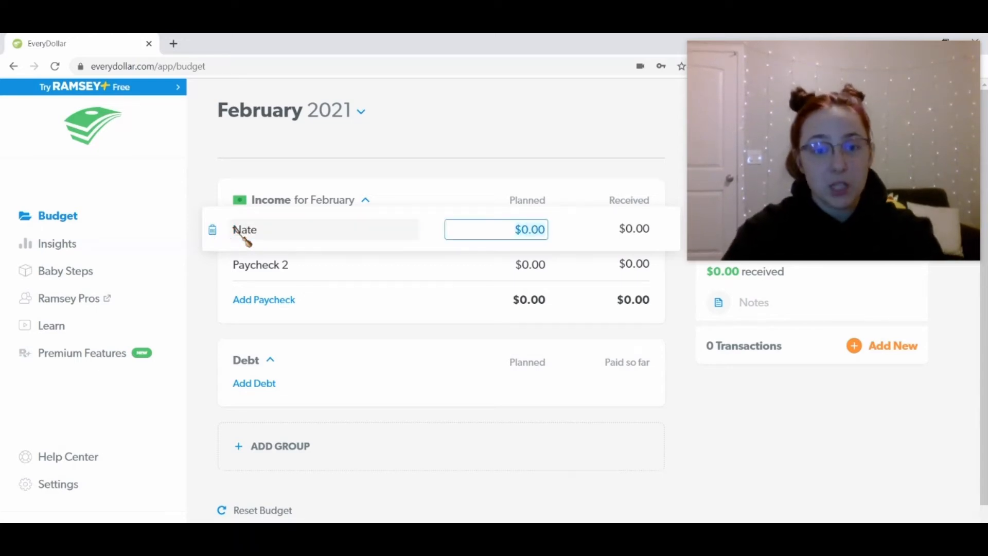
type("400")
key("Tab")
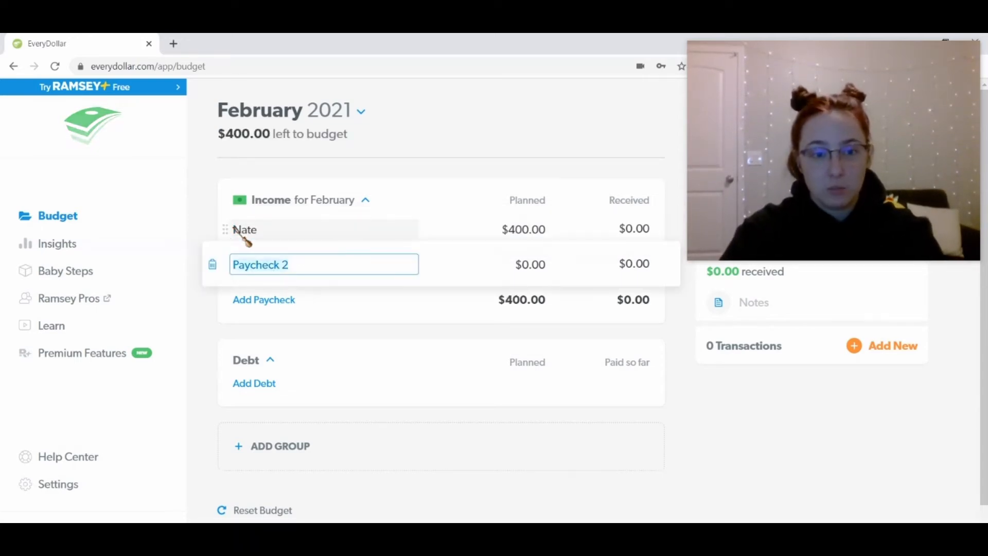
left_click(509, 230)
type("40")
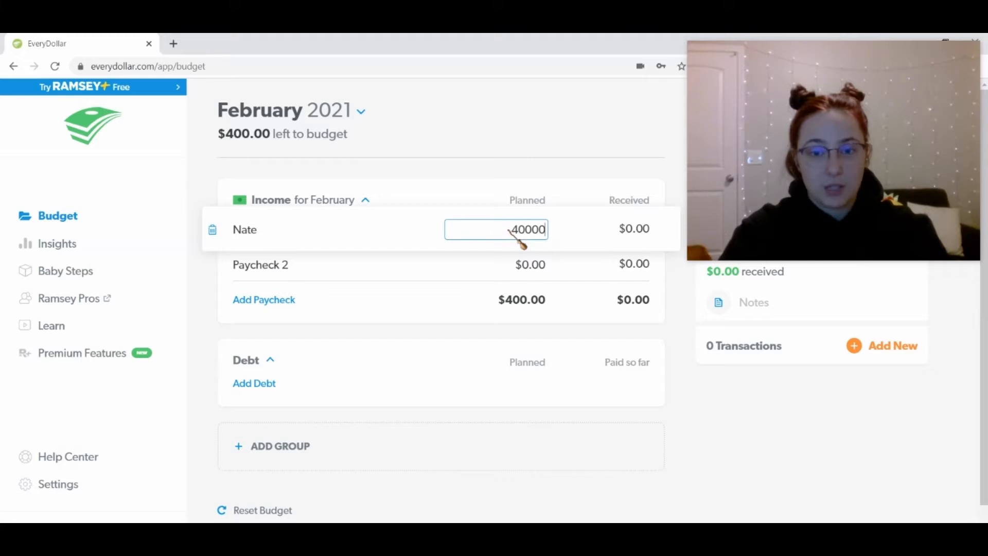
type("000")
key("BackSpace")
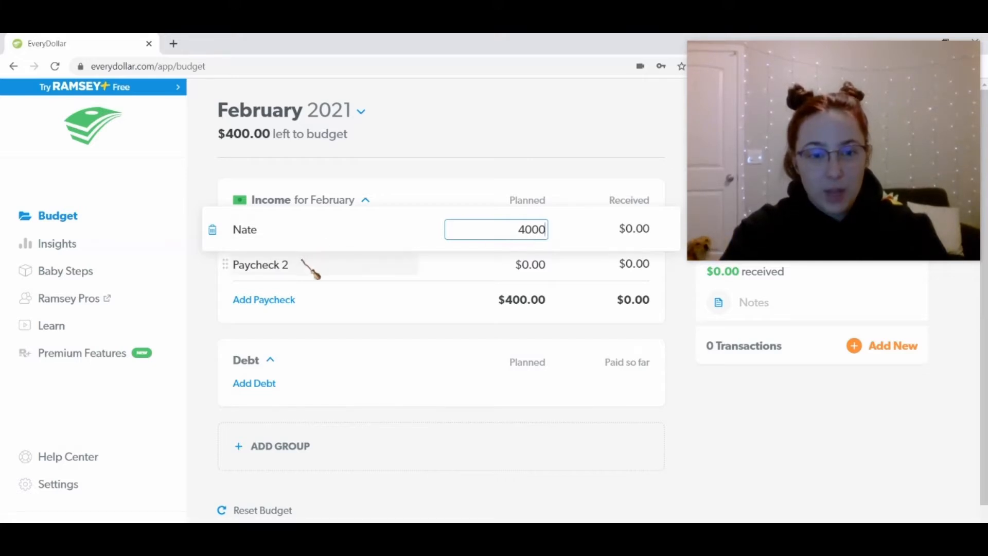
Step: Rename Paycheck 2 with the second earner's name and set its planned income to $2,500
left_click(302, 271)
type("Abby")
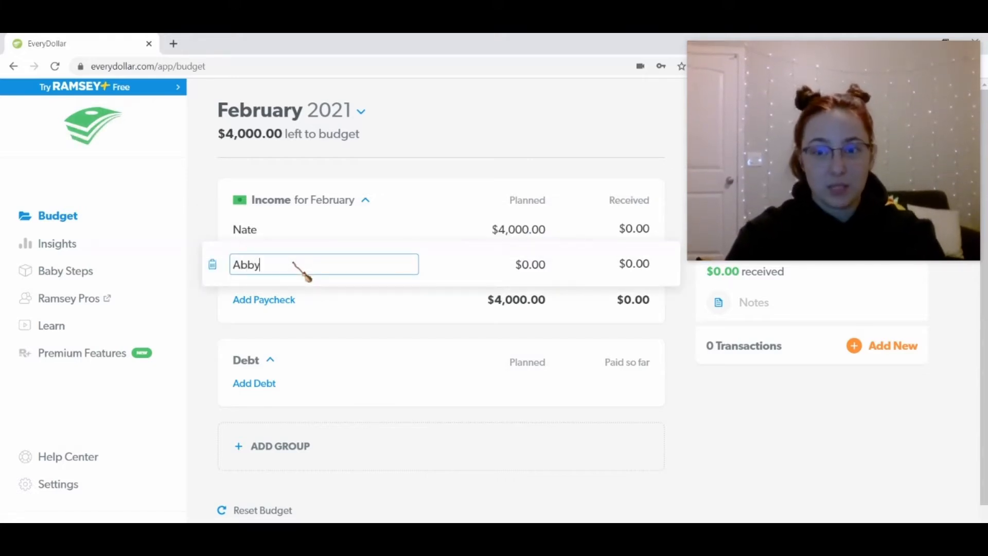
key("Tab")
type("2500")
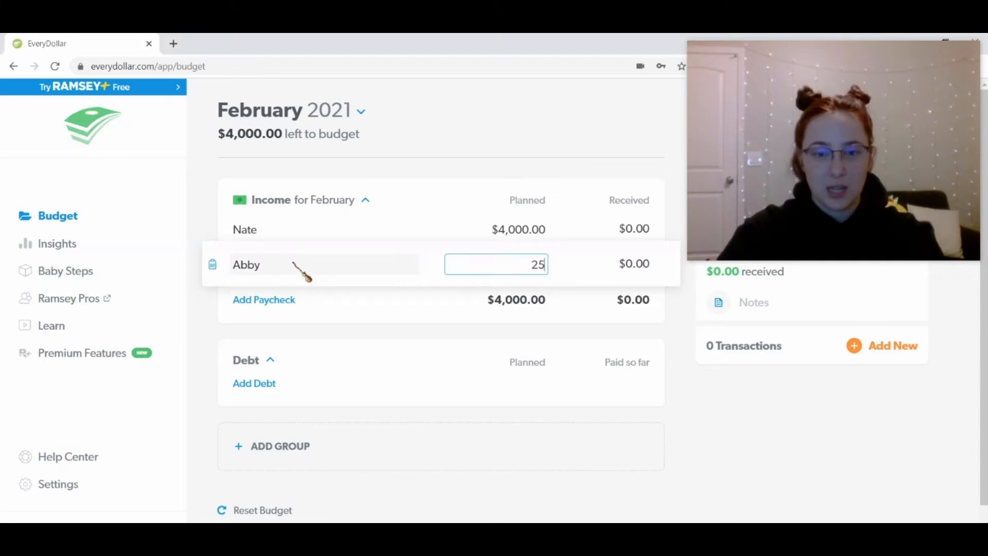
Step: Add a third paycheck to the February income and name it Extra
left_click(268, 301)
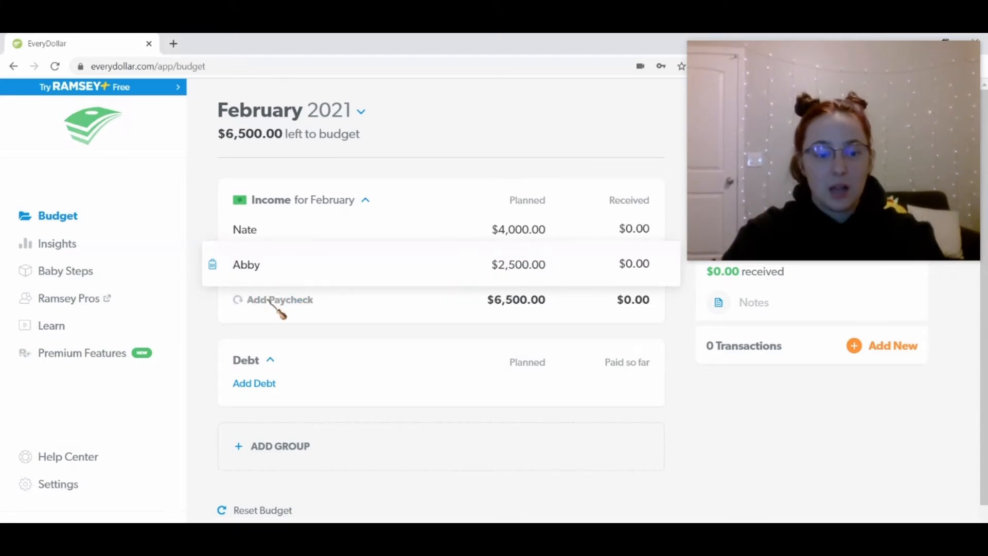
type("Extra")
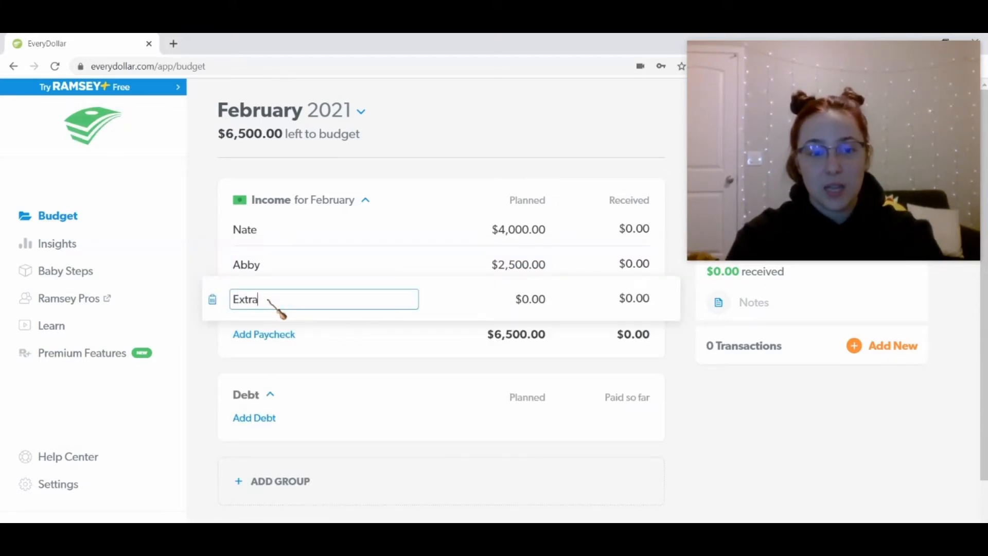
left_click(204, 217)
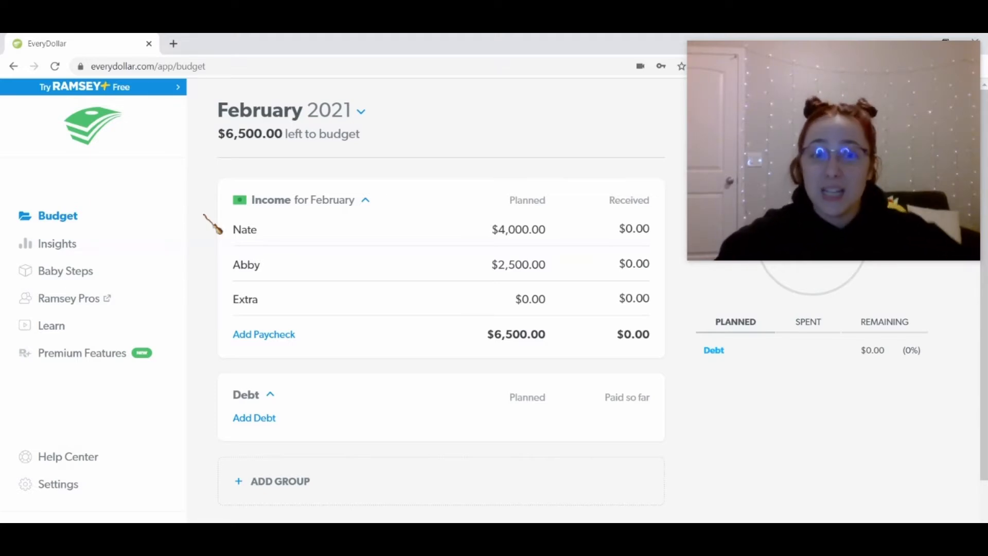
Step: Add five new untitled budget groups below the Debt group
scroll(253, 478, "down", 1)
left_click(254, 420)
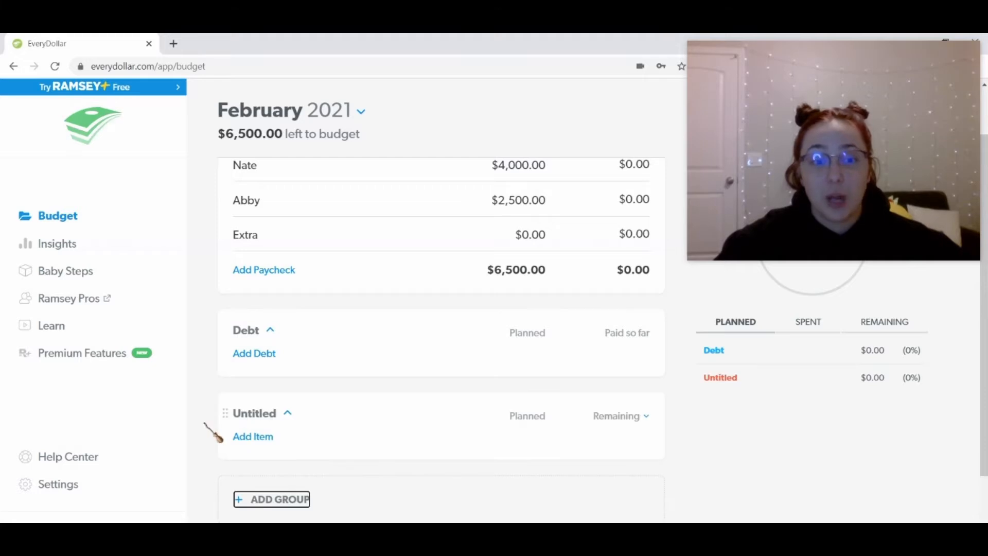
left_click(280, 499)
scroll(278, 463, "down", 3)
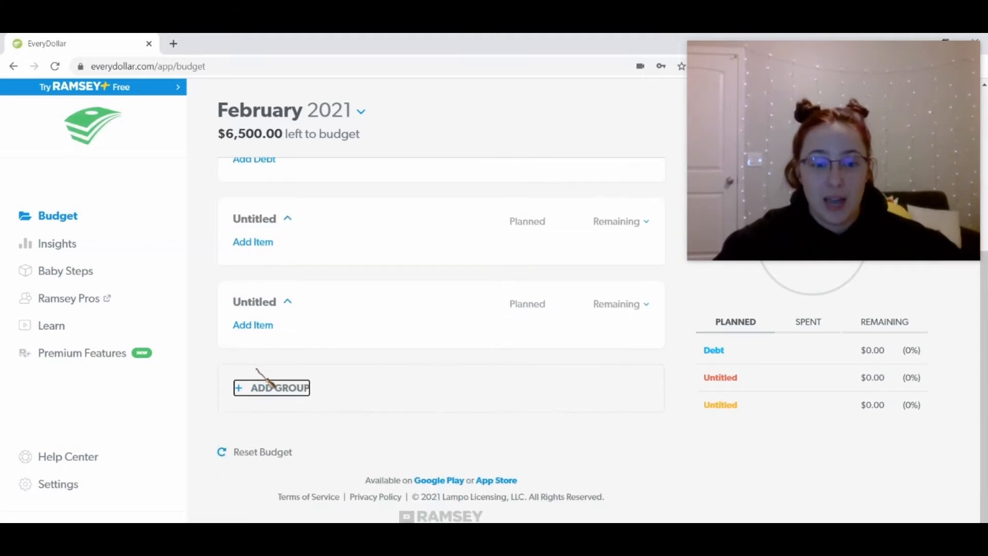
left_click(268, 387)
left_click(278, 471)
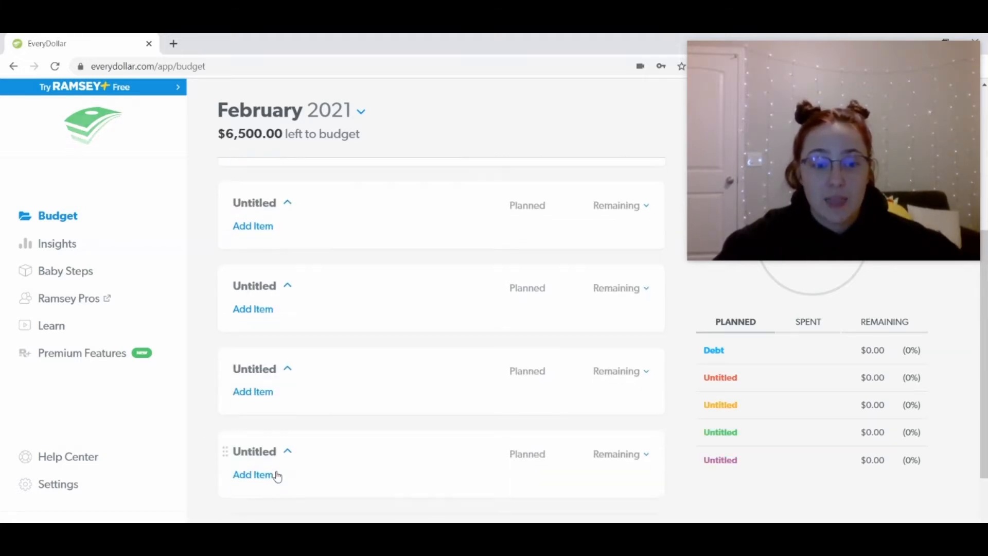
scroll(277, 463, "down", 3)
left_click(272, 389)
scroll(276, 403, "up", 2)
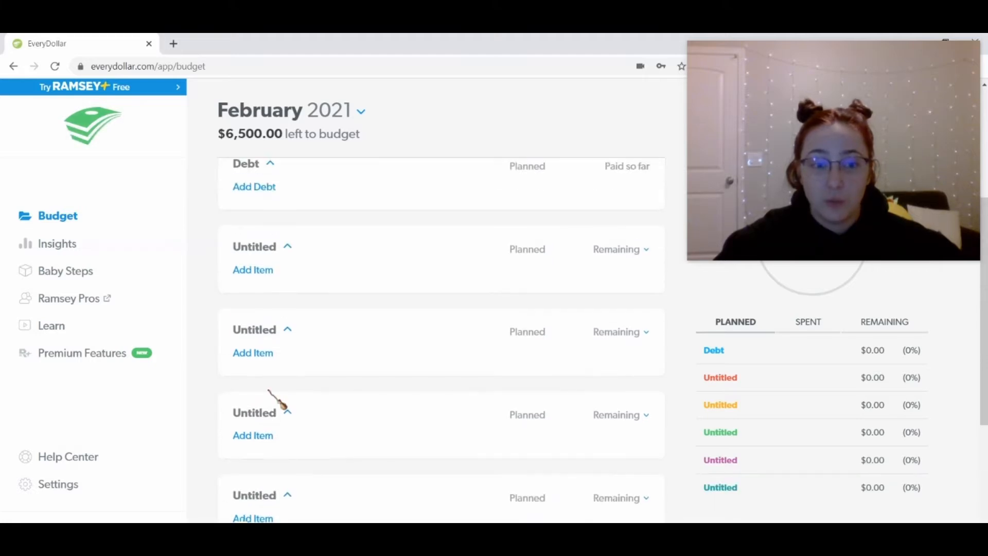
scroll(322, 337, "down", 1)
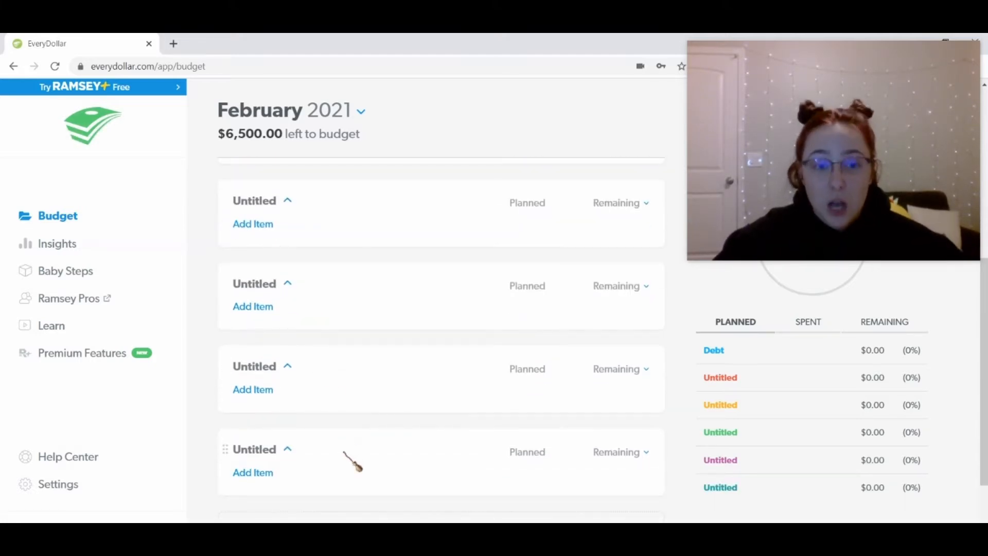
scroll(343, 448, "down", 1)
scroll(314, 360, "up", 2)
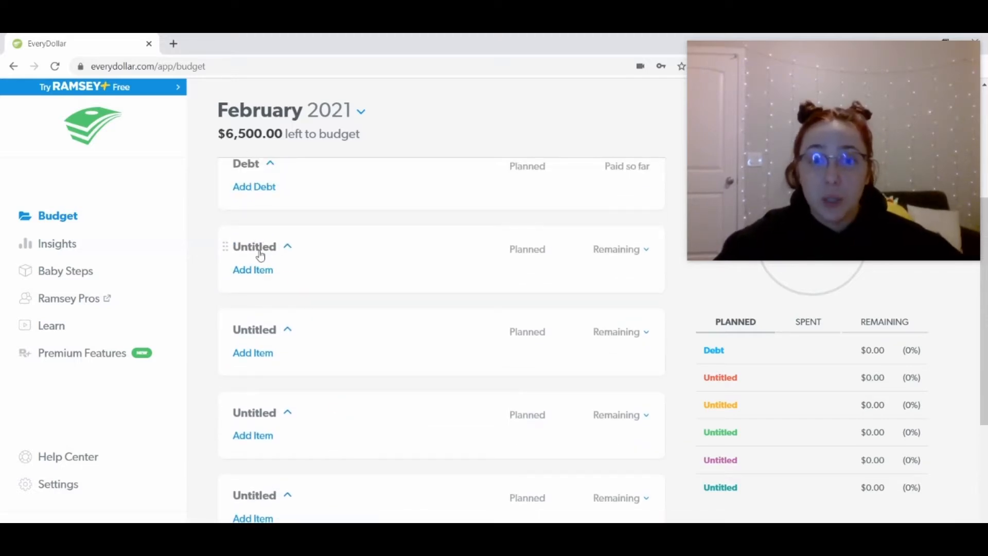
scroll(286, 348, "down", 3)
scroll(324, 268, "up", 1)
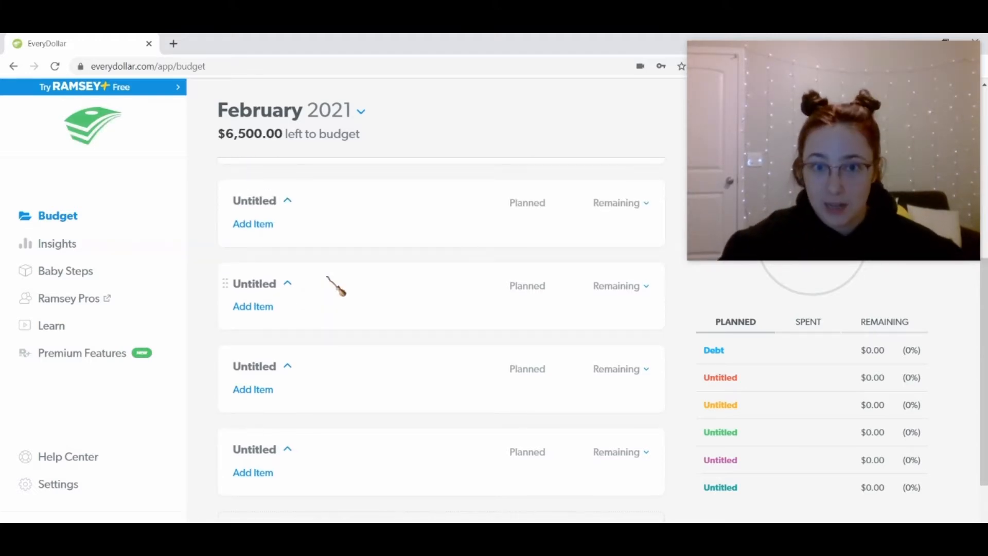
Step: Rename the first untitled group below the Debt group as Variable Expenses
scroll(345, 283, "up", 1)
left_click(270, 247)
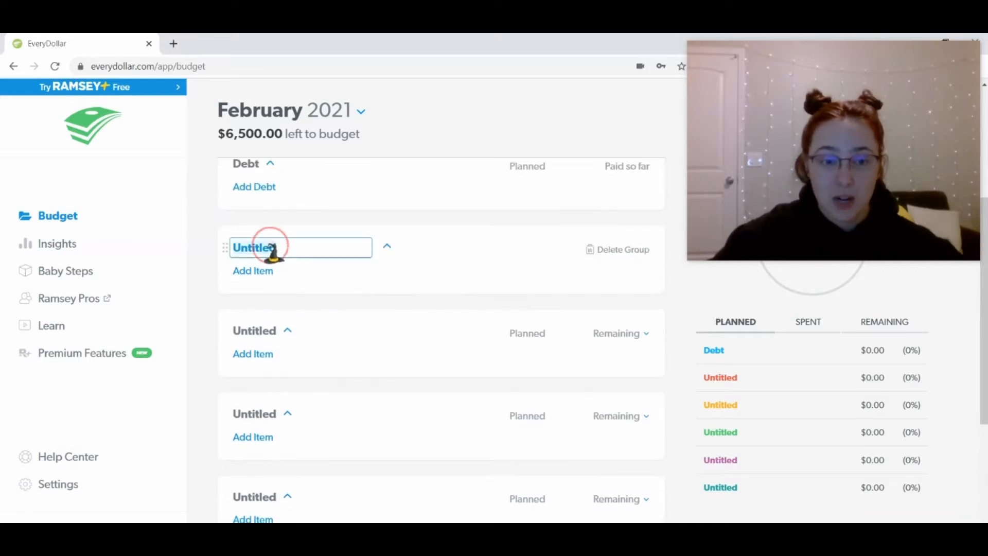
type("Varia")
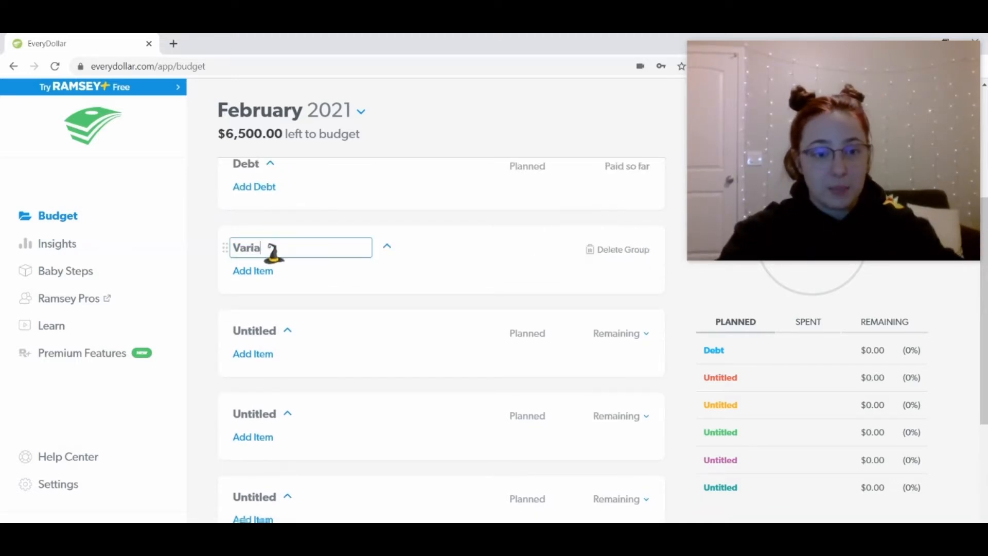
type("ble Expenses")
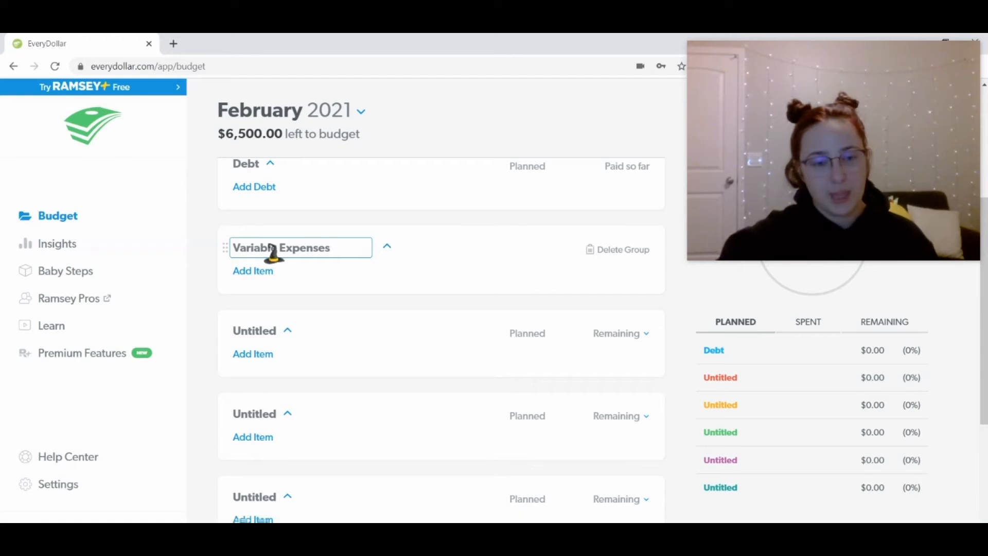
left_click(255, 332)
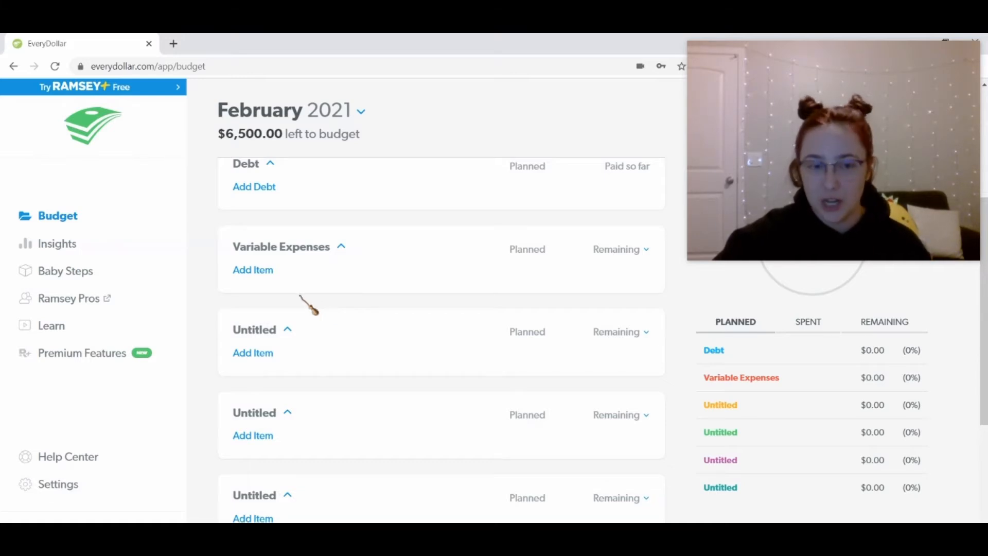
Step: Rename the untitled group below Variable Expenses as "($2250) Paycheck #1 - Feb 5th"
scroll(241, 252, "up", 5)
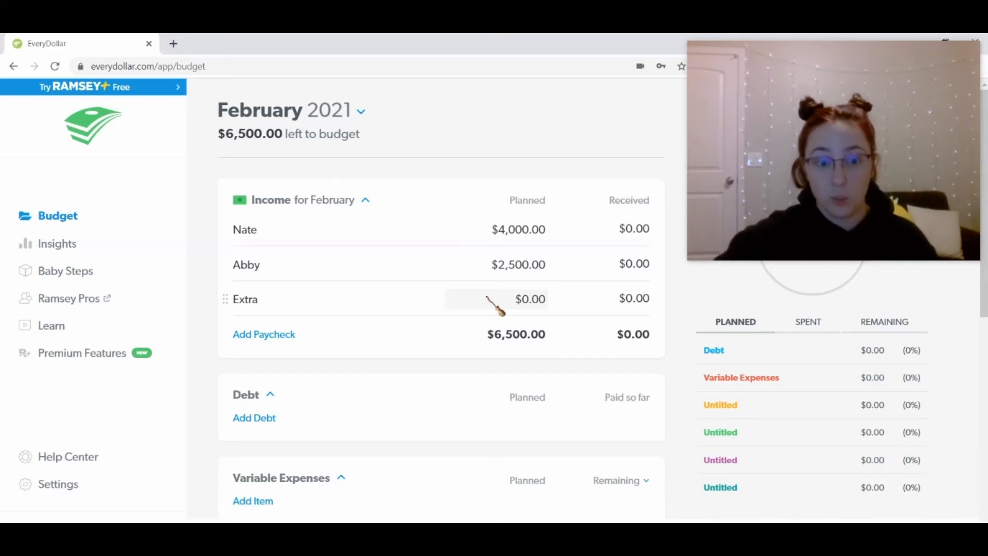
scroll(288, 315, "down", 3)
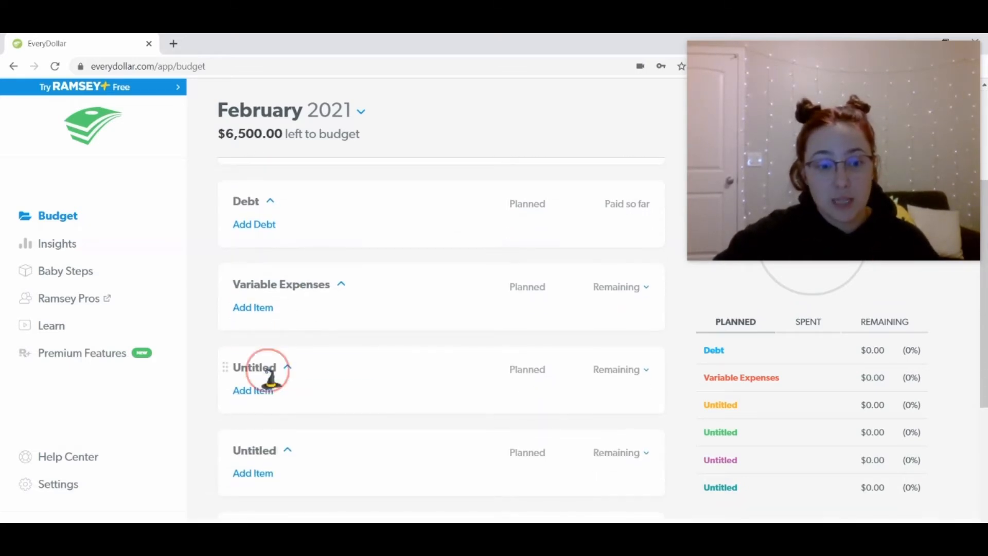
left_click(267, 368)
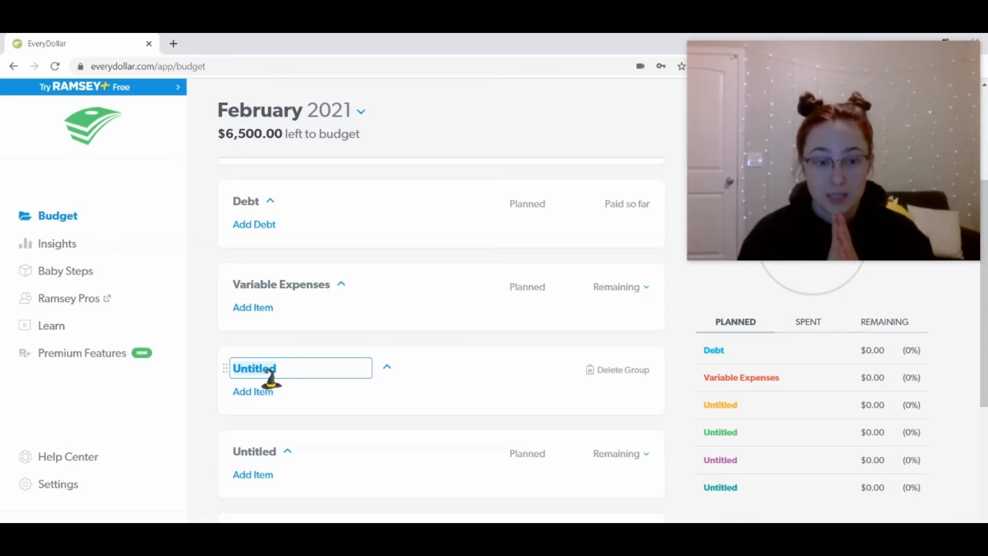
type("(")
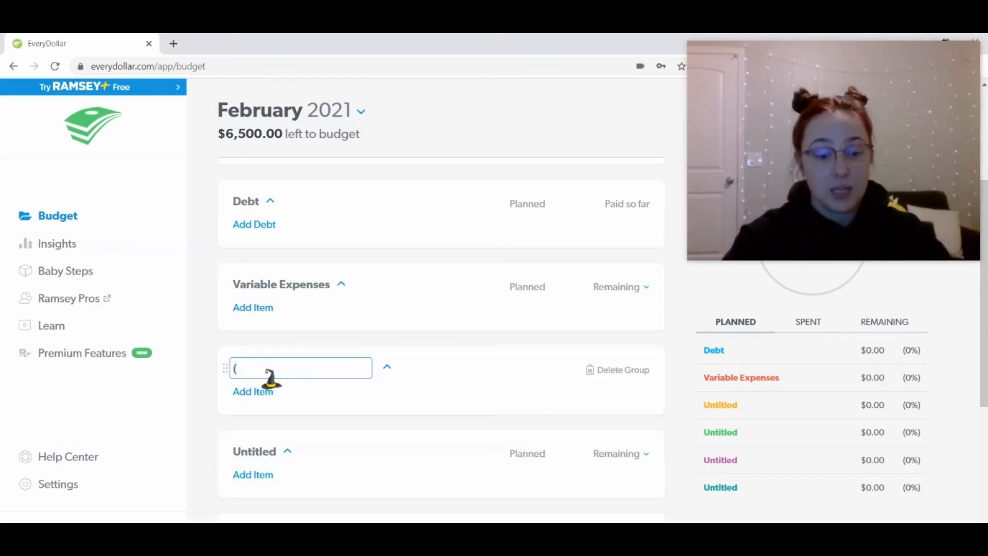
type("$2250")
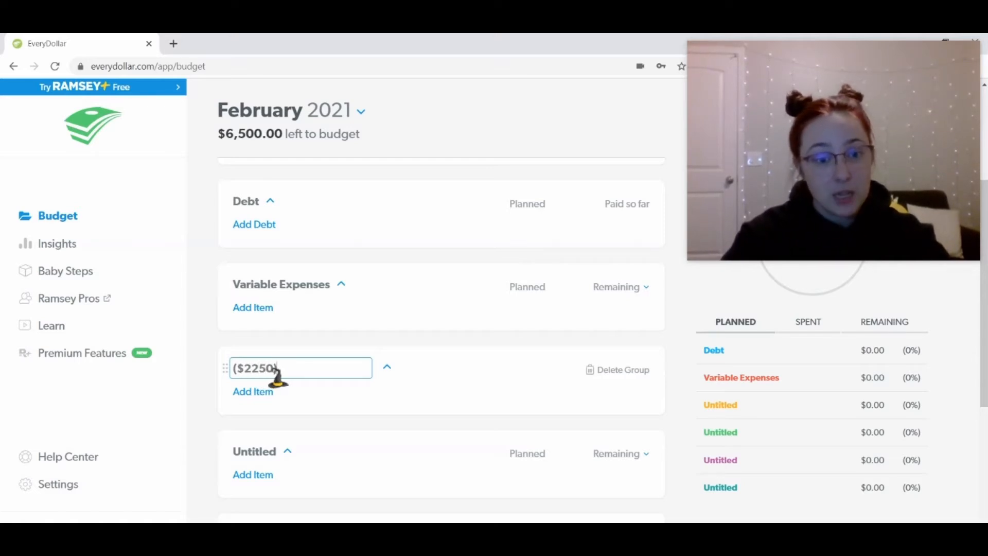
type(")")
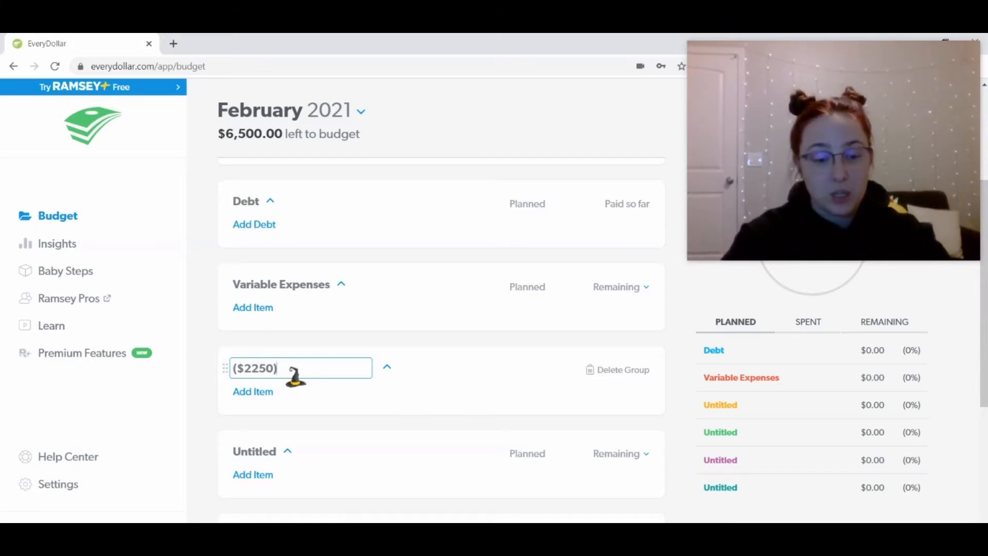
type(" Paycheck #1")
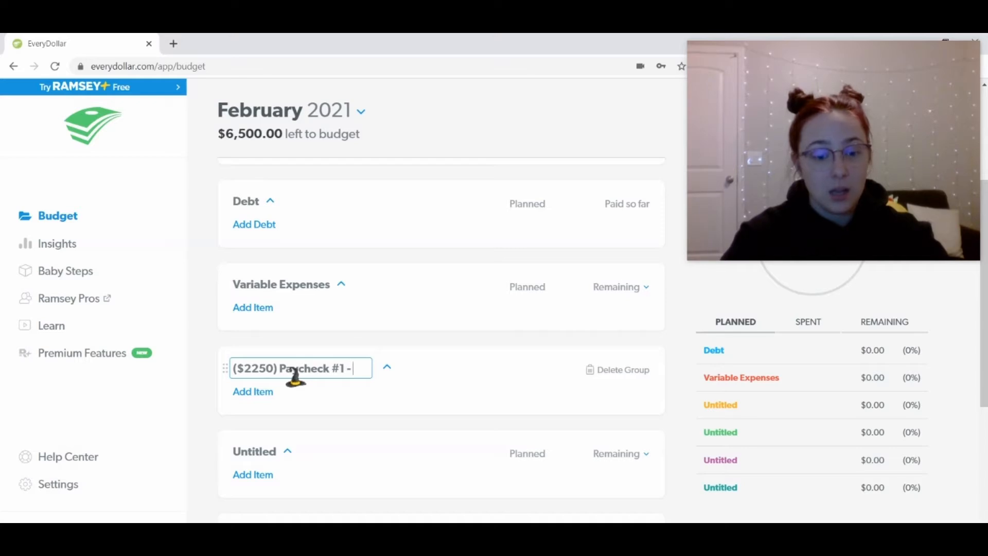
type(" - Feb 5")
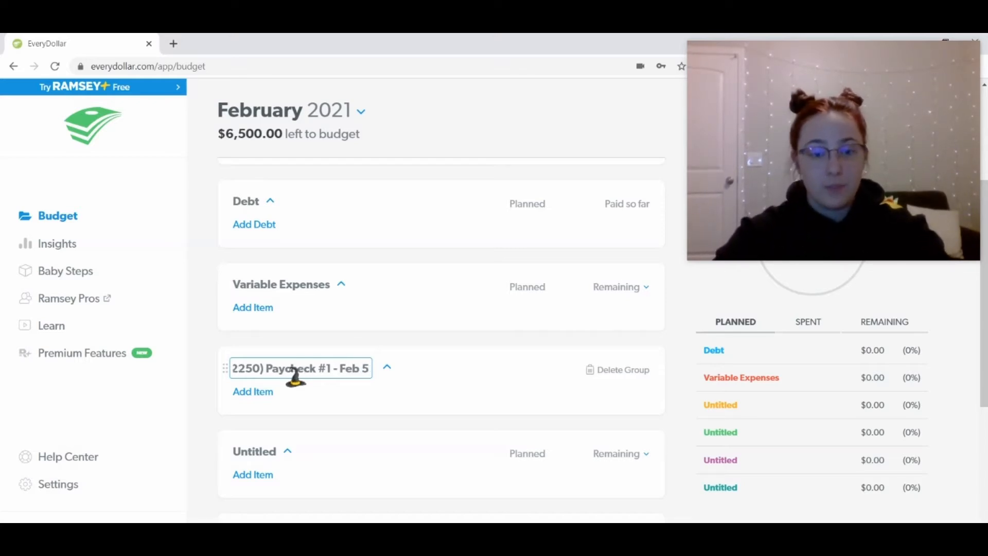
type("th")
left_click(202, 416)
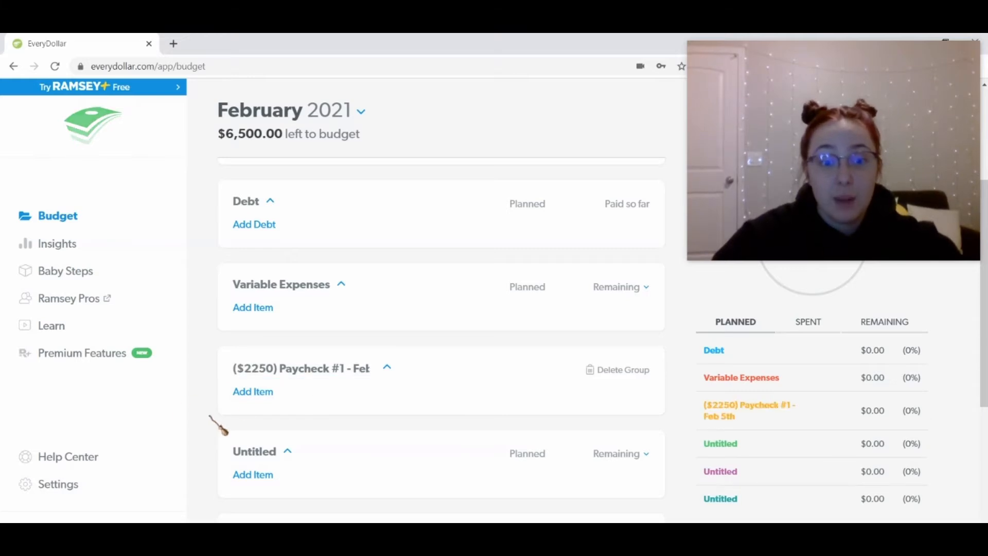
Step: Rename the untitled group below Paycheck #1 as "($1000) Paycheck #2 - 12th"
left_click(248, 451)
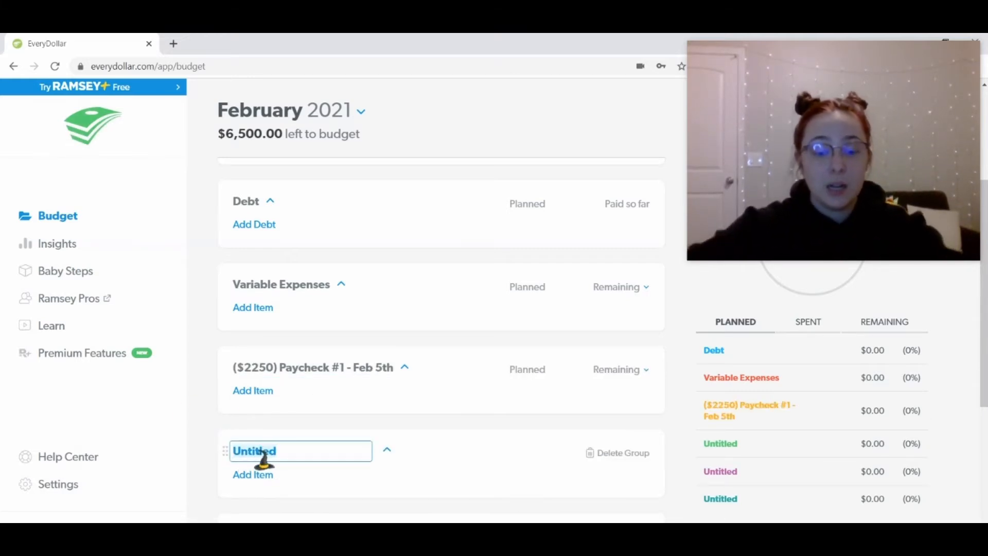
type("($1")
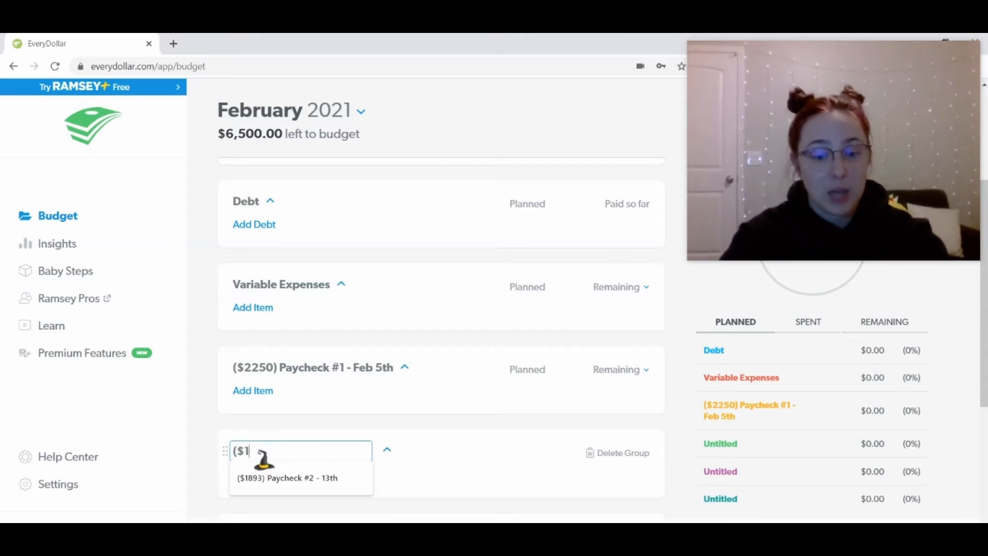
type("060)")
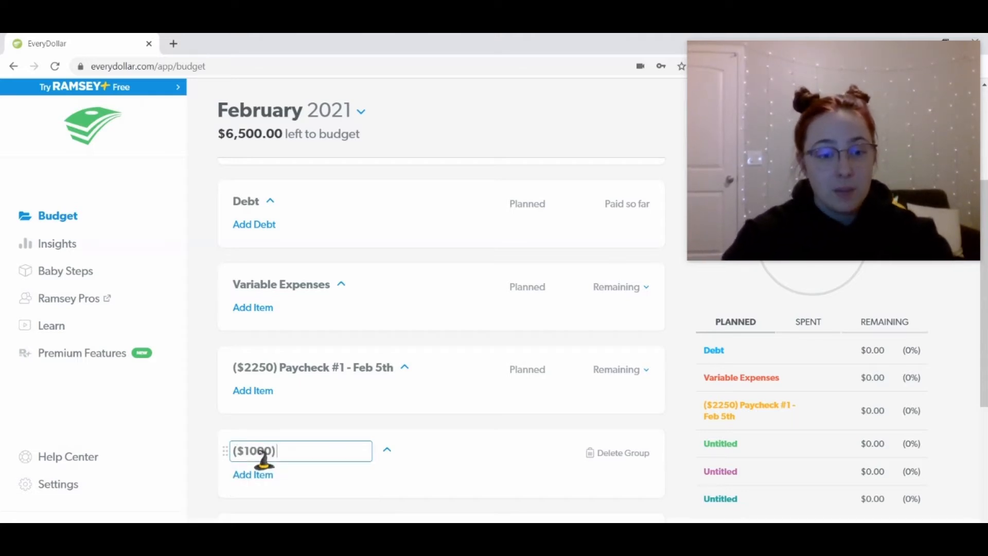
type(" Paycheck #")
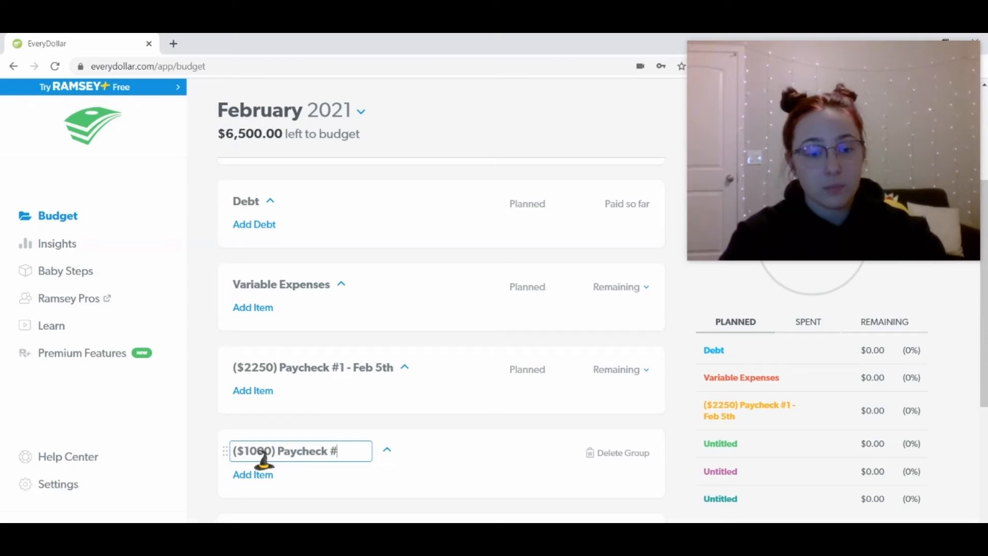
type("2 - 1")
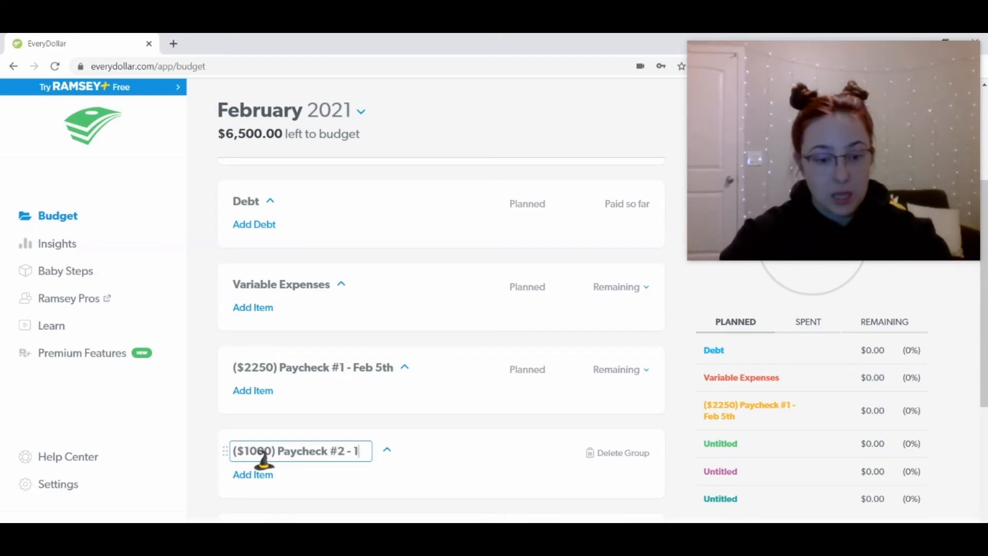
type("2th")
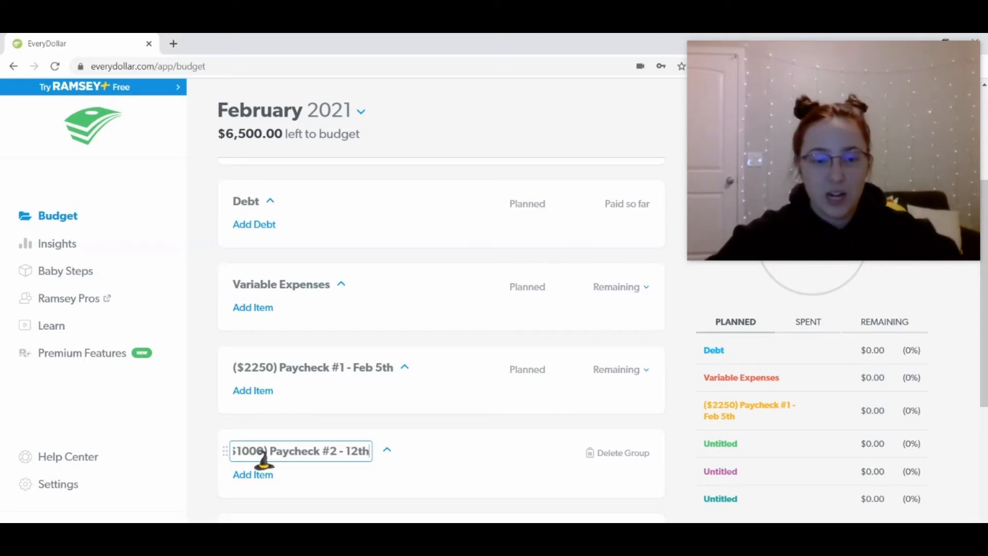
left_click(205, 423)
Step: Rename the untitled group below Paycheck #2 as "($2250) Paycheck #3 - 19th"
scroll(209, 431, "down", 3)
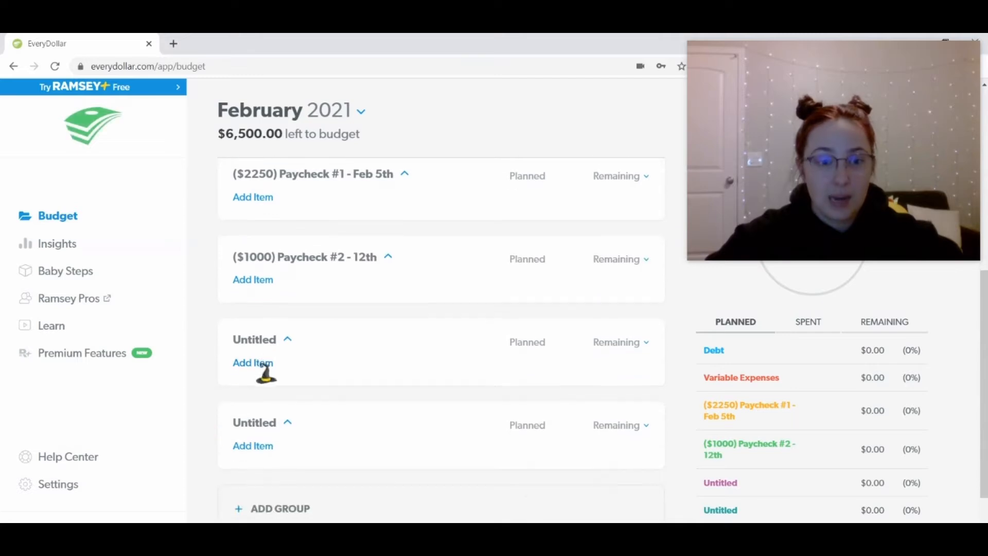
left_click(256, 341)
type("(")
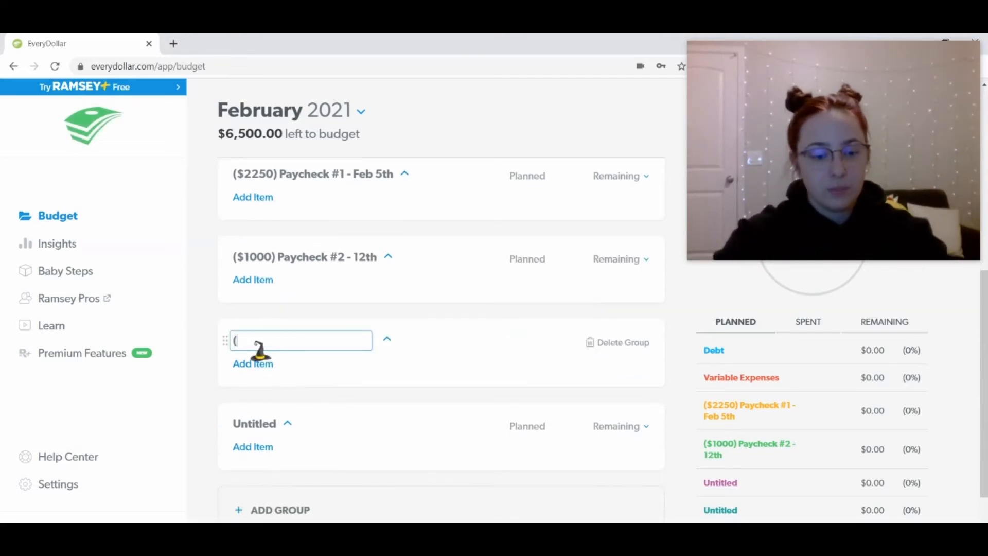
type("$2250) Paycheck")
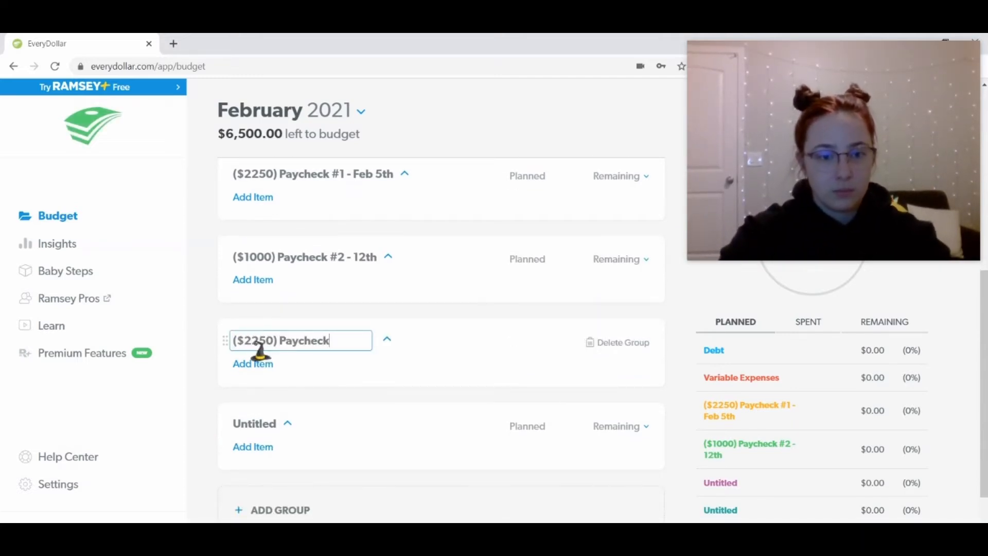
type(" #3 - 19th")
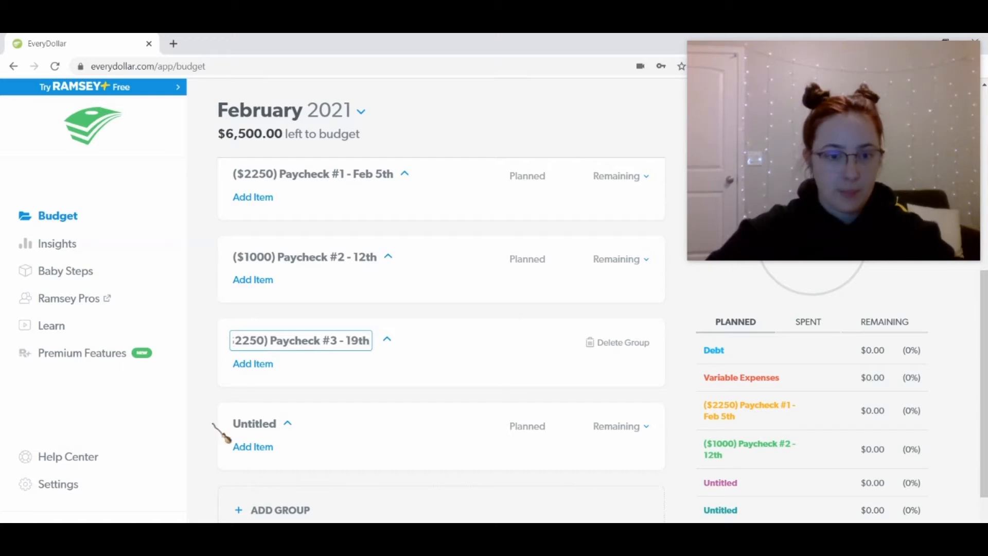
Step: Rename the last untitled group as "($1000) Paycheck #4 - 26th"
left_click(252, 424)
left_click(252, 425)
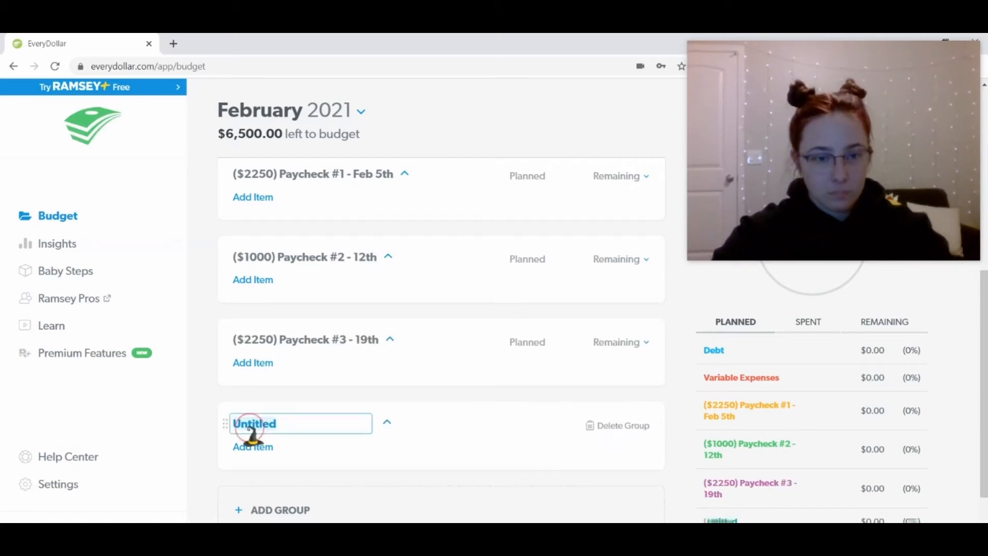
type("($1000) P")
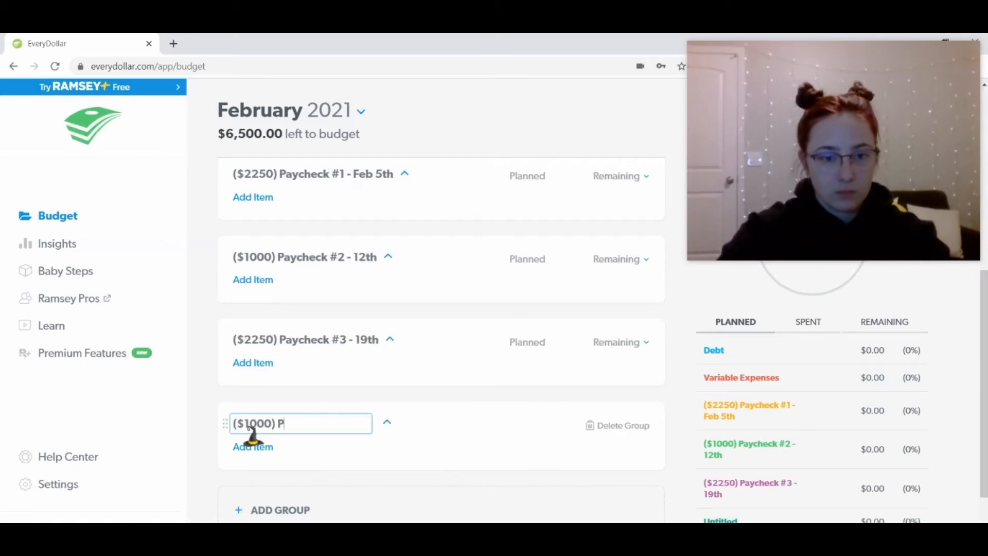
type("aycheck $4")
key("BackSpace")
key("BackSpace")
type("#4 - ")
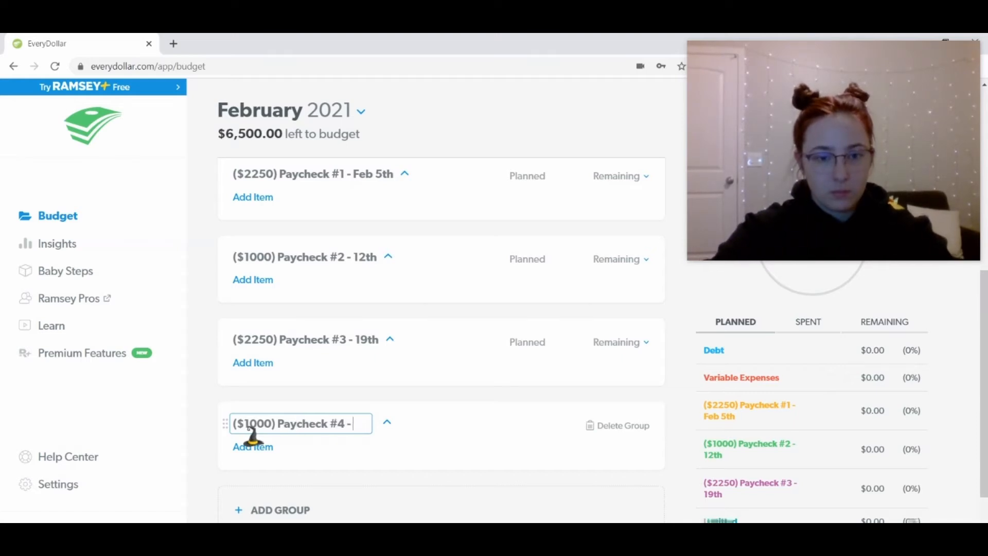
type("26th")
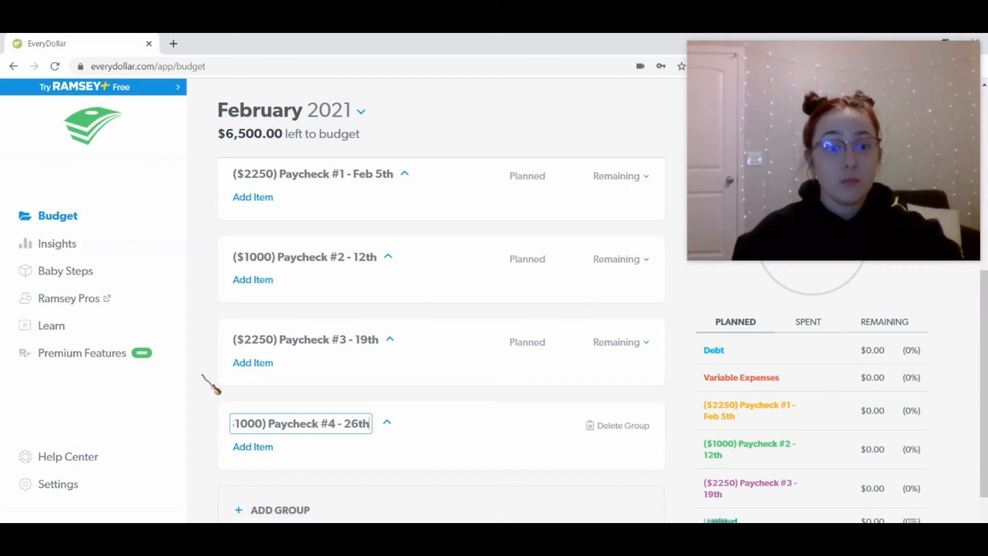
left_click(210, 386)
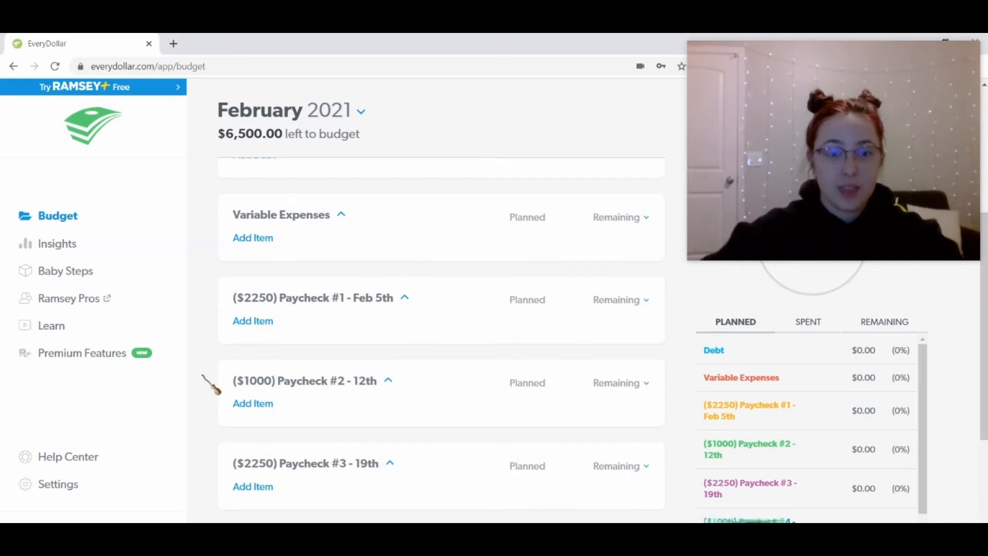
Step: Move the Debt group to the end of the budget, below the Paycheck #4 group
scroll(211, 383, "up", 3)
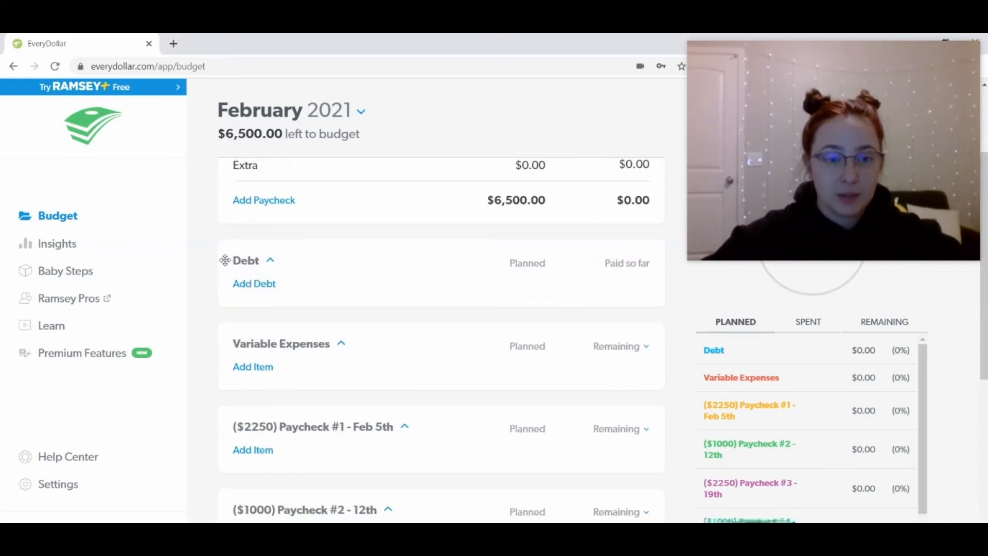
left_click_drag(225, 261, 203, 414)
scroll(203, 414, "down", 4)
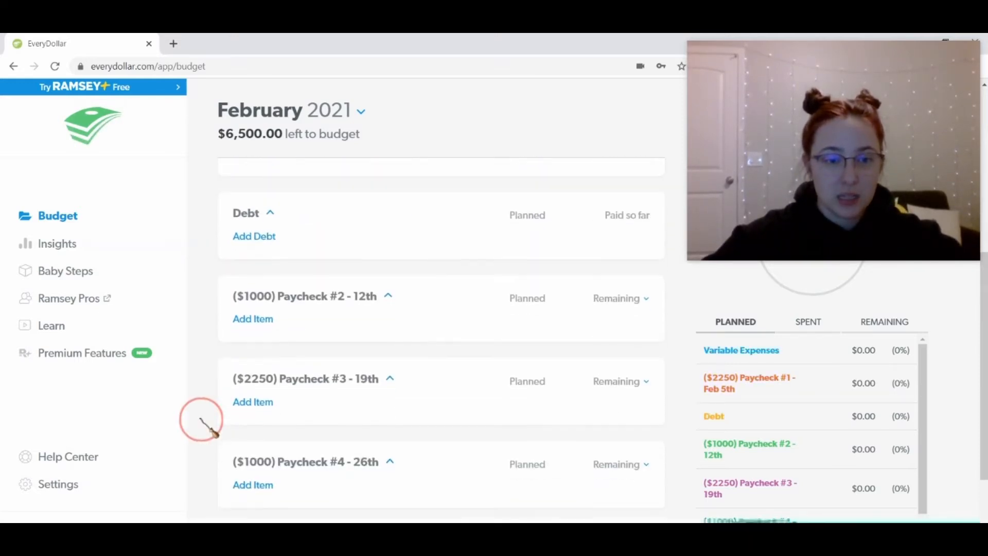
left_click_drag(225, 170, 226, 419)
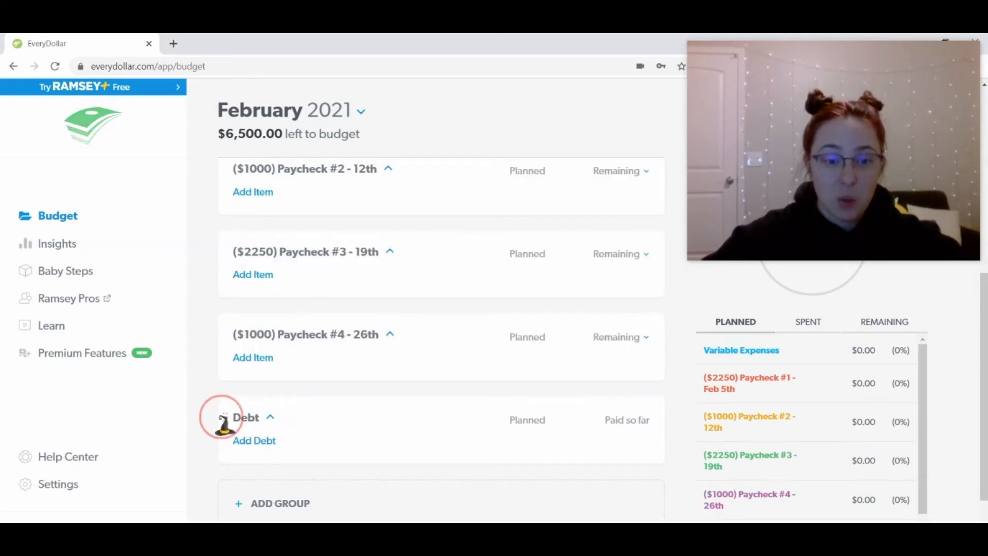
left_click(254, 441)
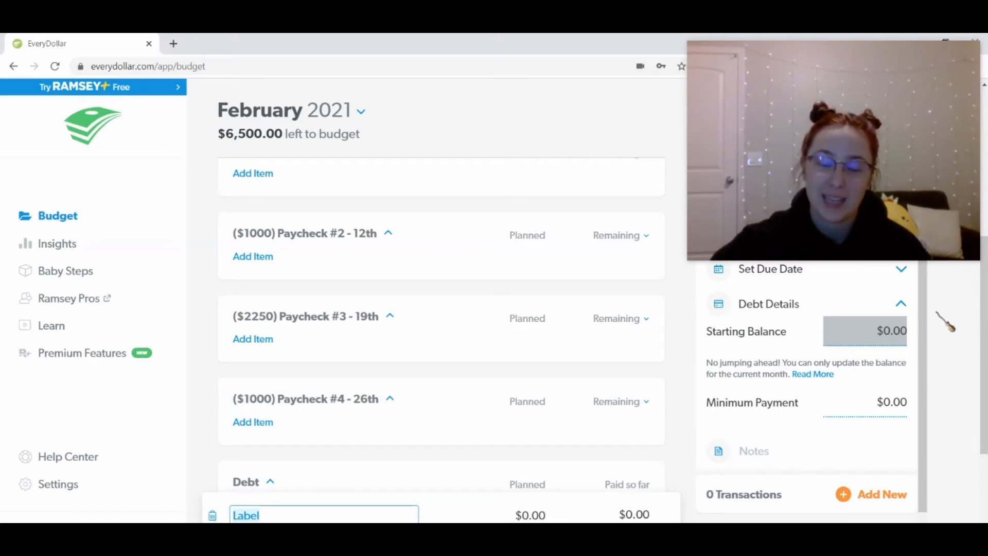
left_click(212, 515)
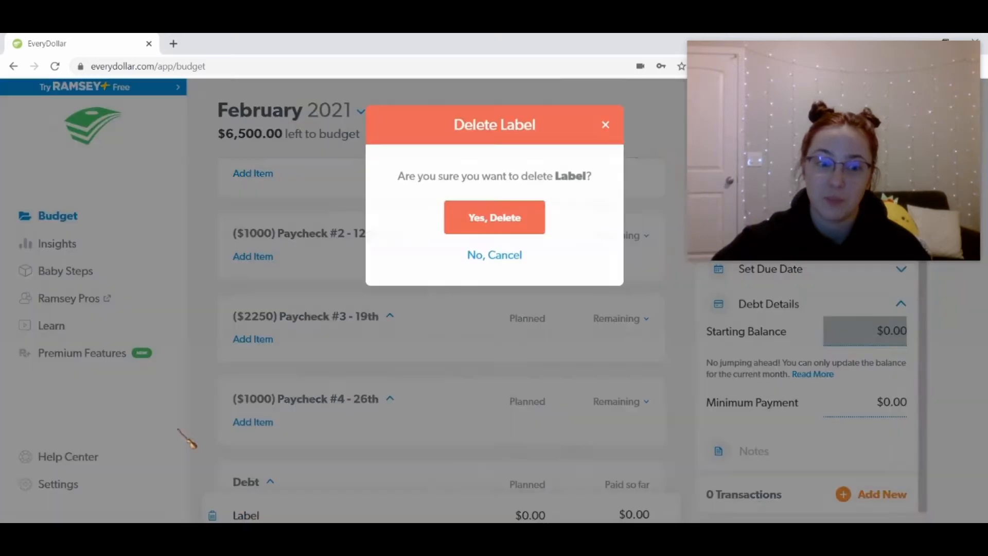
left_click(465, 229)
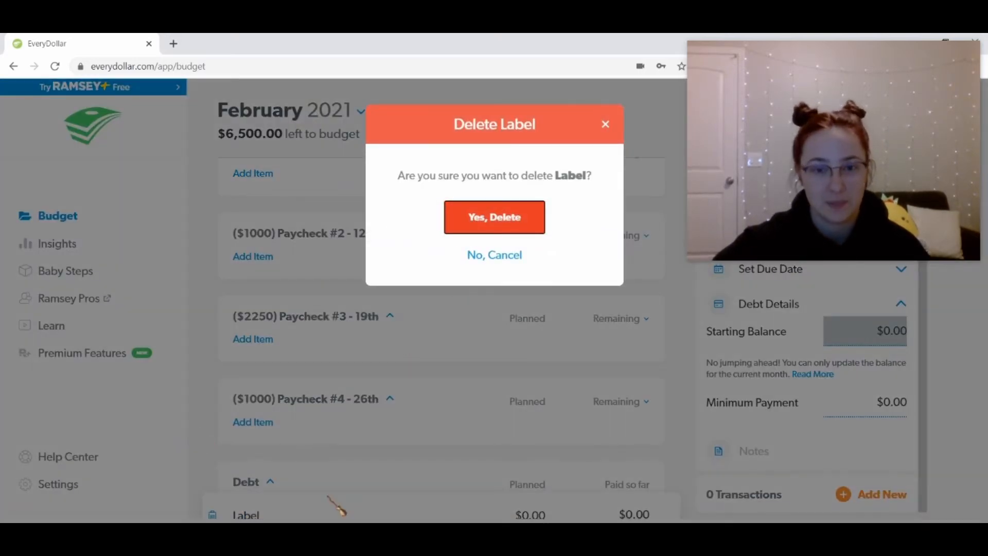
left_click(489, 221)
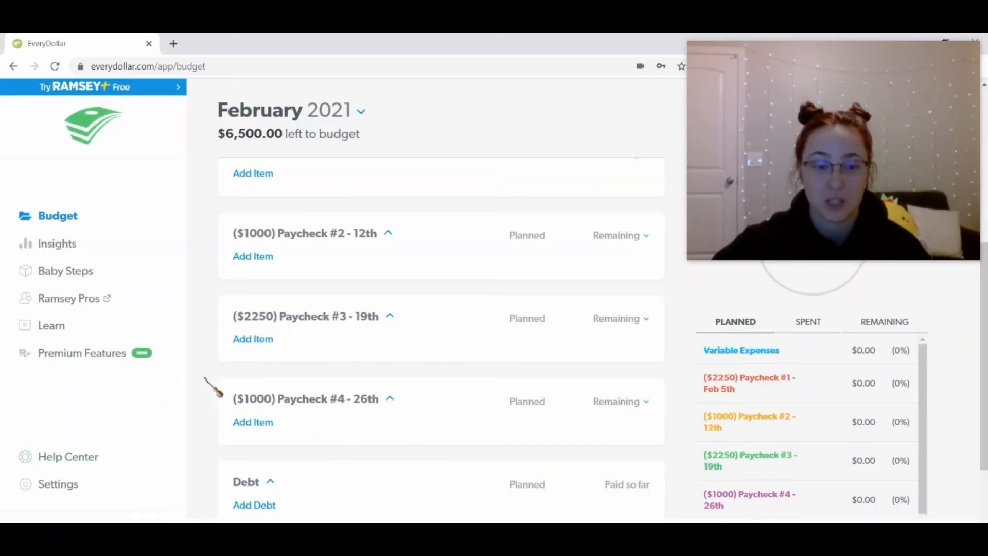
Step: Add an item named "Chrysler - 8th" with a planned amount of $336.90 to the Paycheck #1 group
scroll(200, 355, "up", 6)
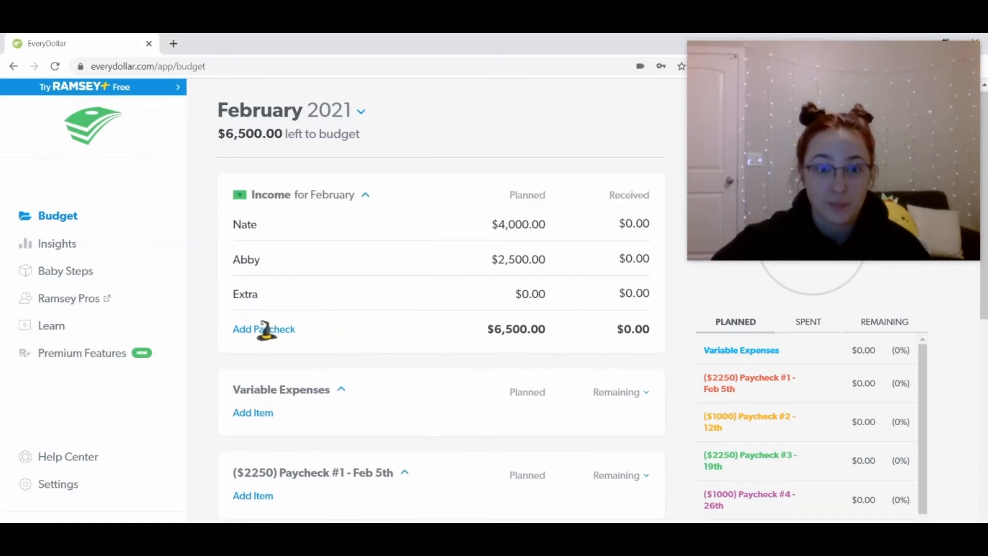
scroll(393, 289, "down", 2)
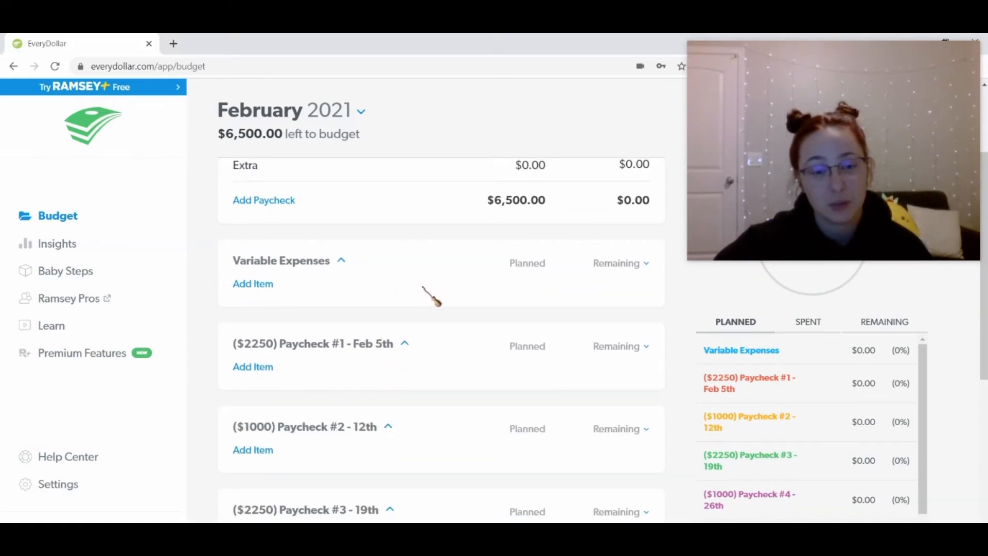
scroll(427, 296, "down", 3)
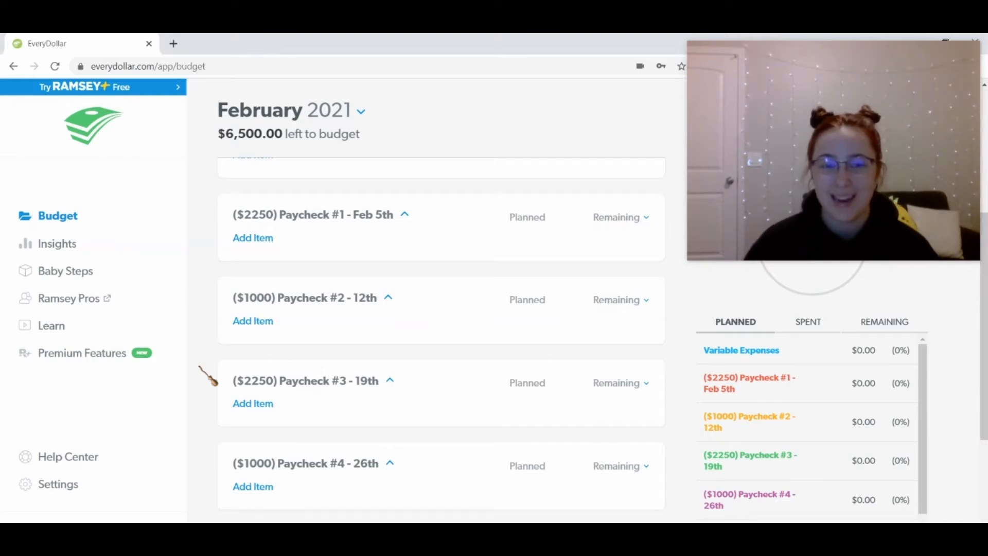
left_click(252, 237)
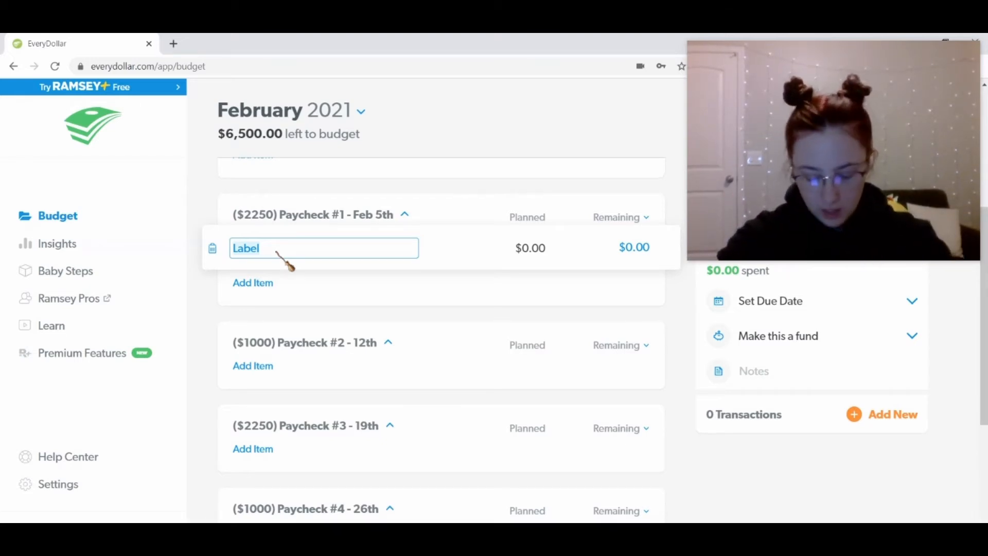
type("Chr")
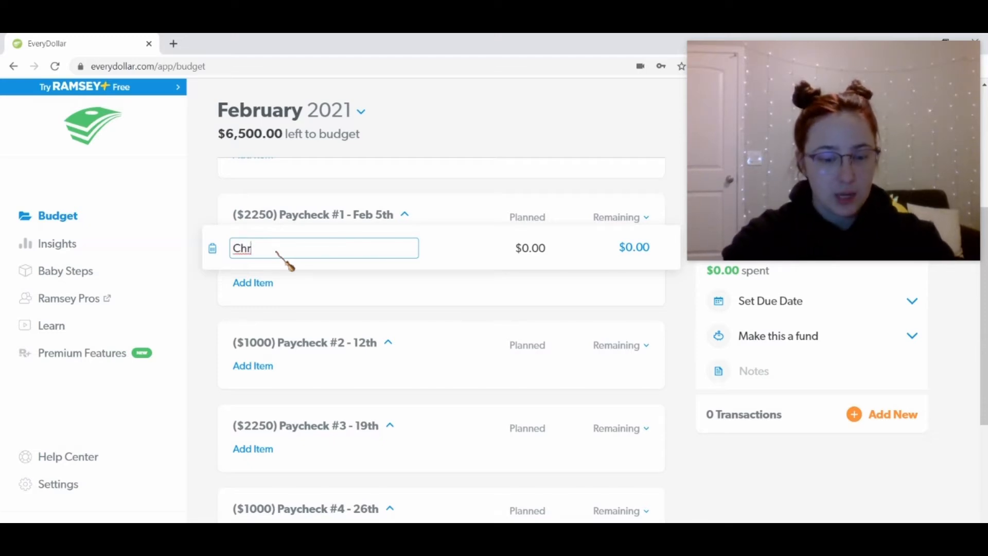
type("s")
key("BackSpace")
type("ysler 0")
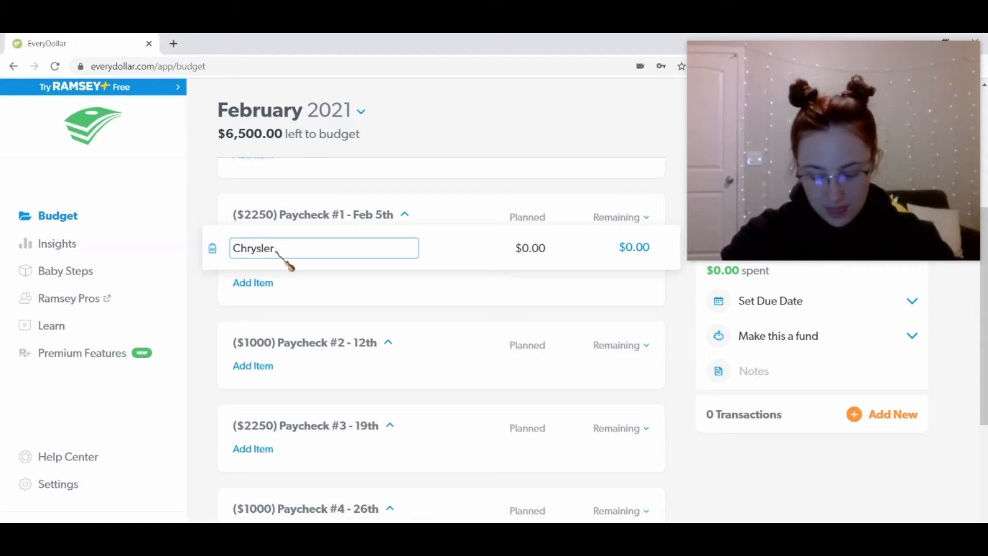
type("8th")
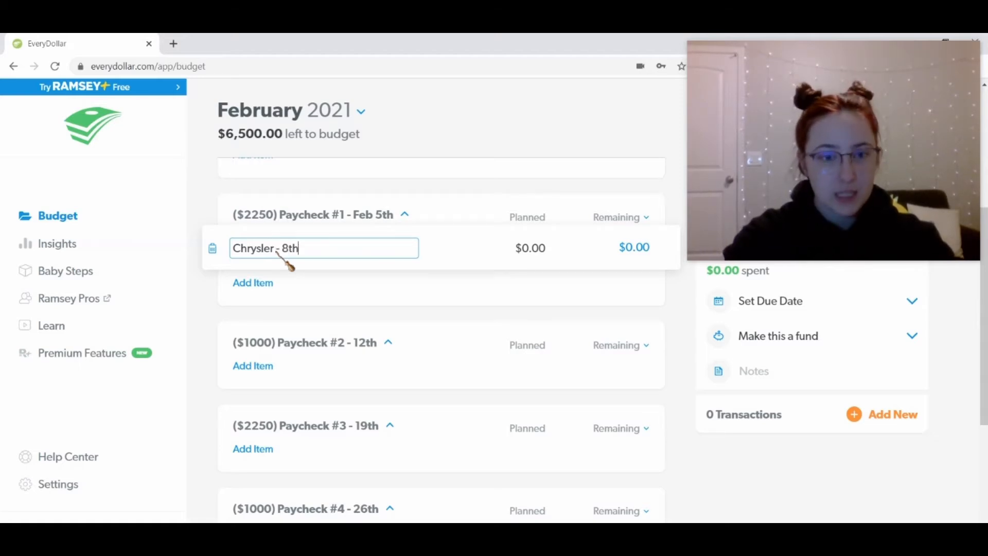
key("Tab")
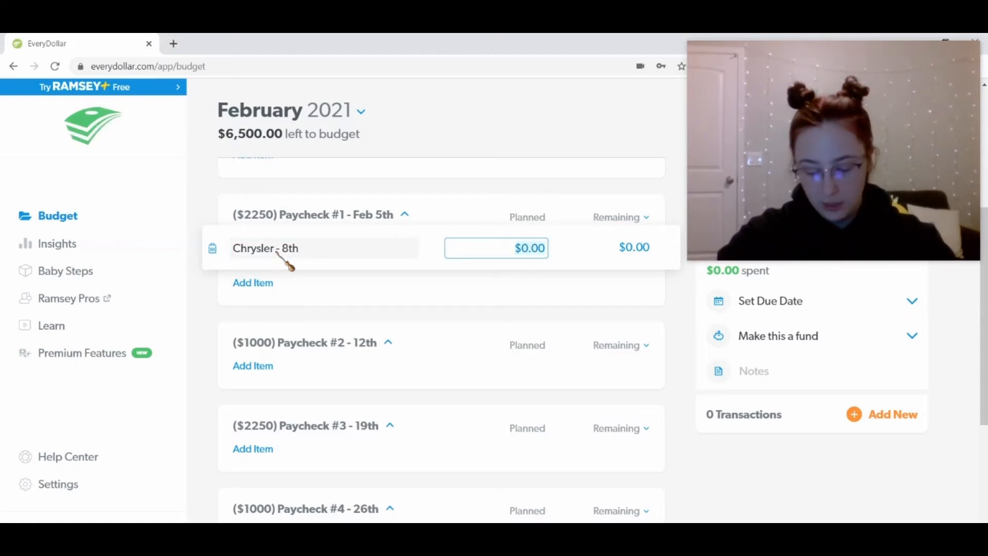
type("336.90")
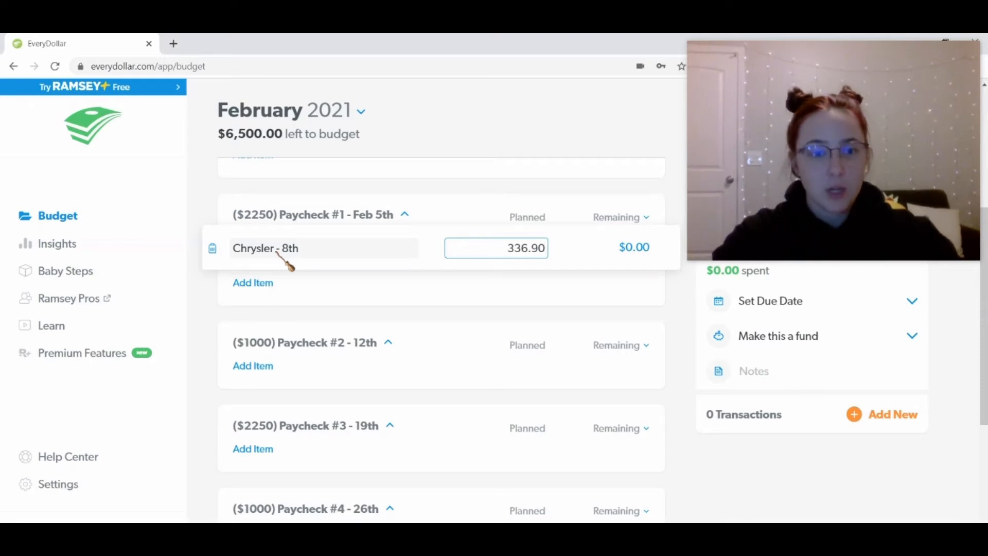
Step: Add an item named "Chevy - 10th" with a planned amount of $298.94 to the Paycheck #1 group
left_click(263, 284)
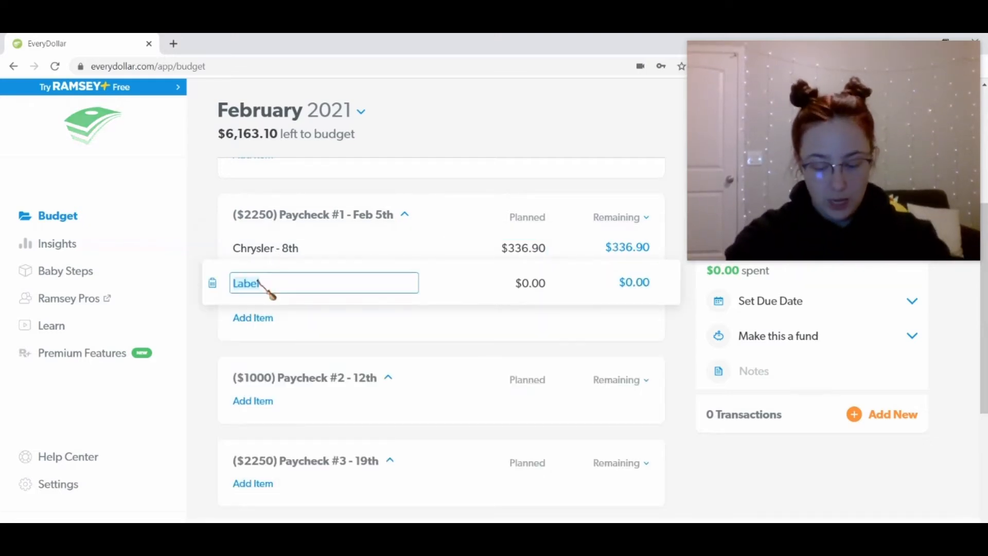
type("Che")
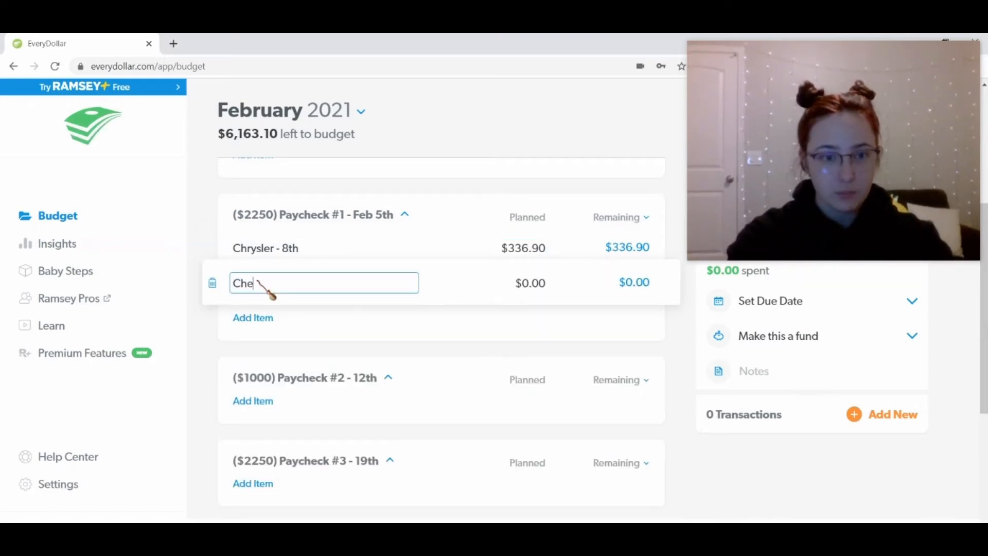
type("vy - 10th")
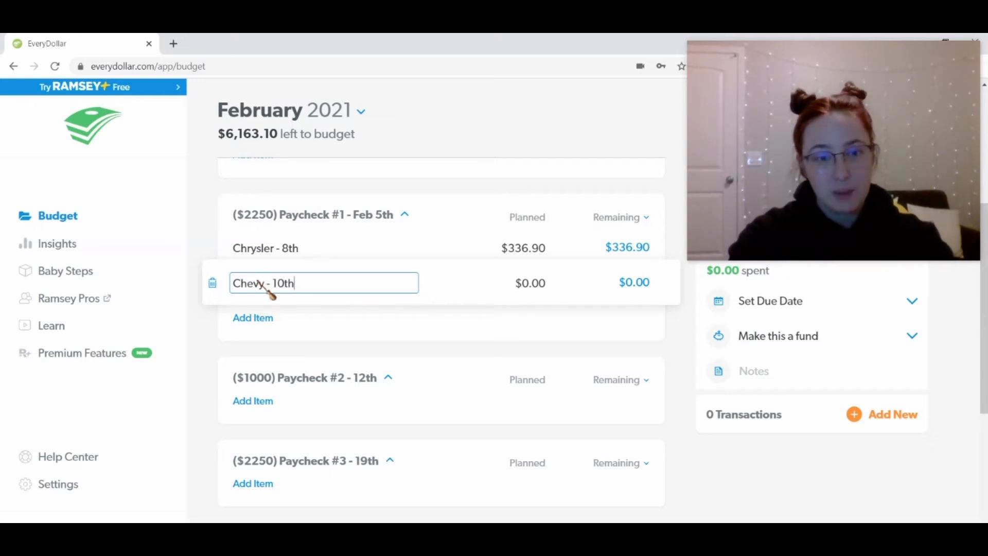
key("Tab")
type("2")
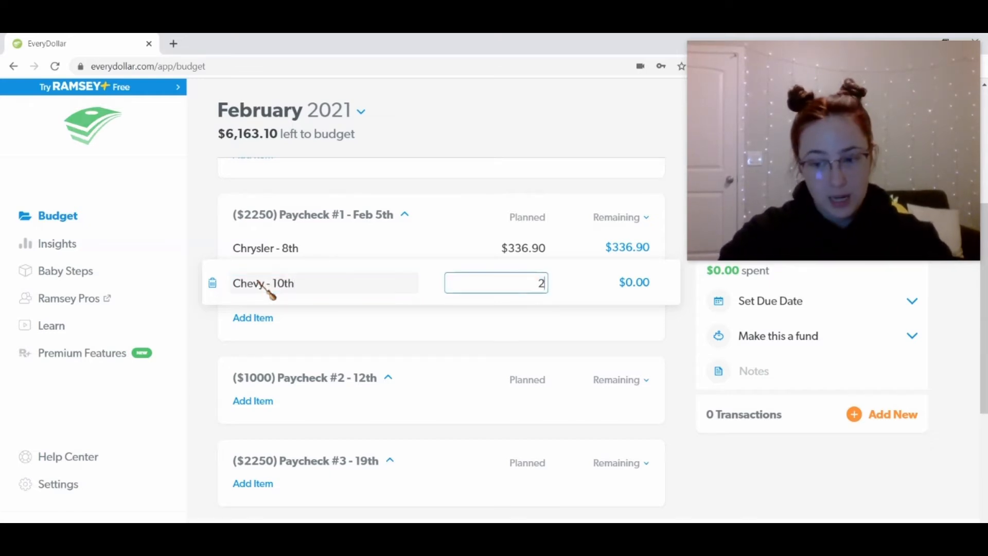
type("98.94")
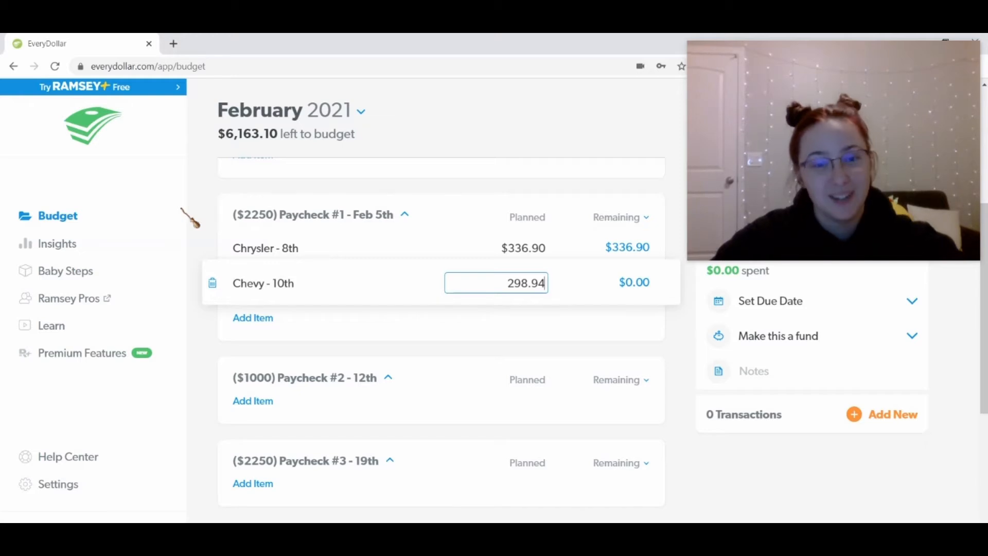
left_click(191, 212)
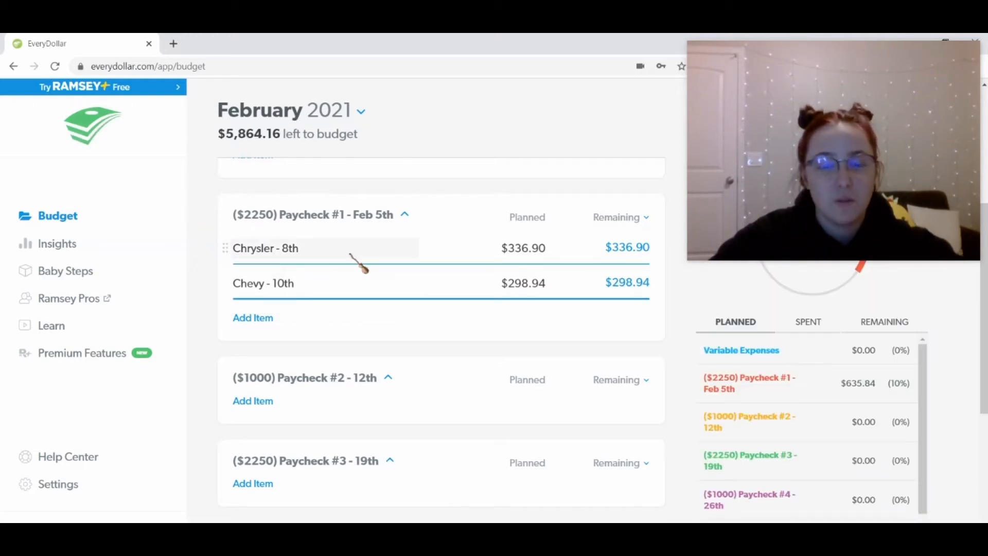
Step: Add an item named "Discover - 12th" with a planned amount of $150 to the Paycheck #2 group
scroll(319, 276, "down", 2)
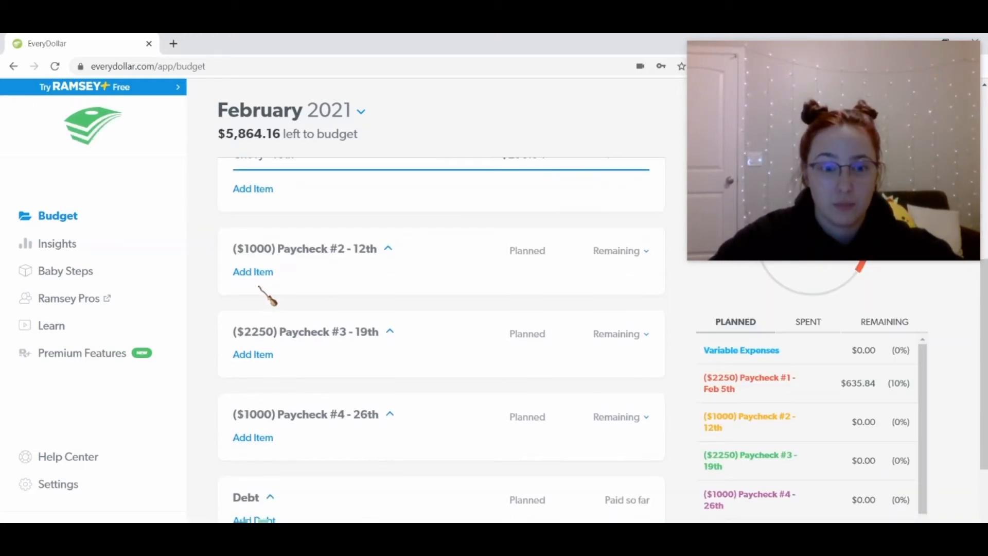
scroll(291, 283, "up", 1)
left_click(260, 337)
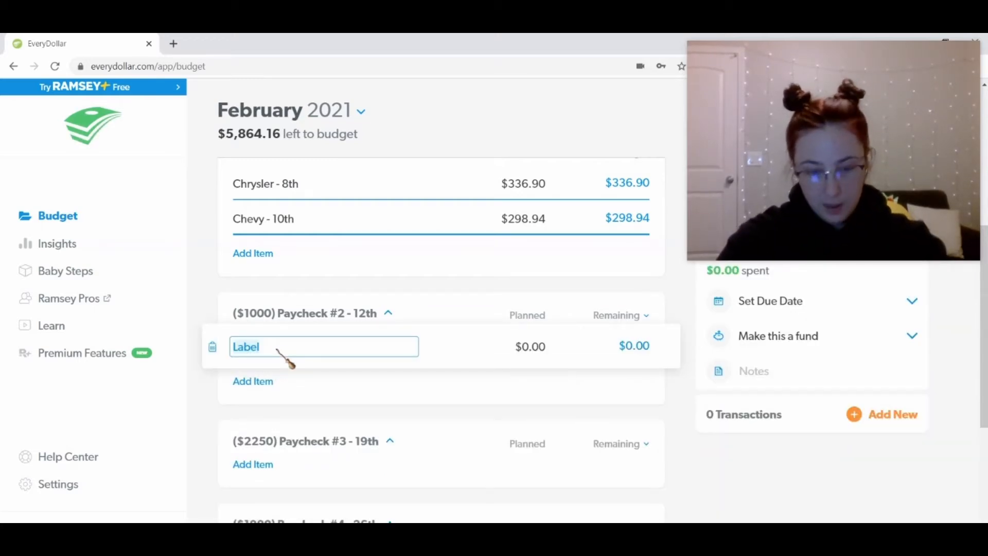
type("r - ")
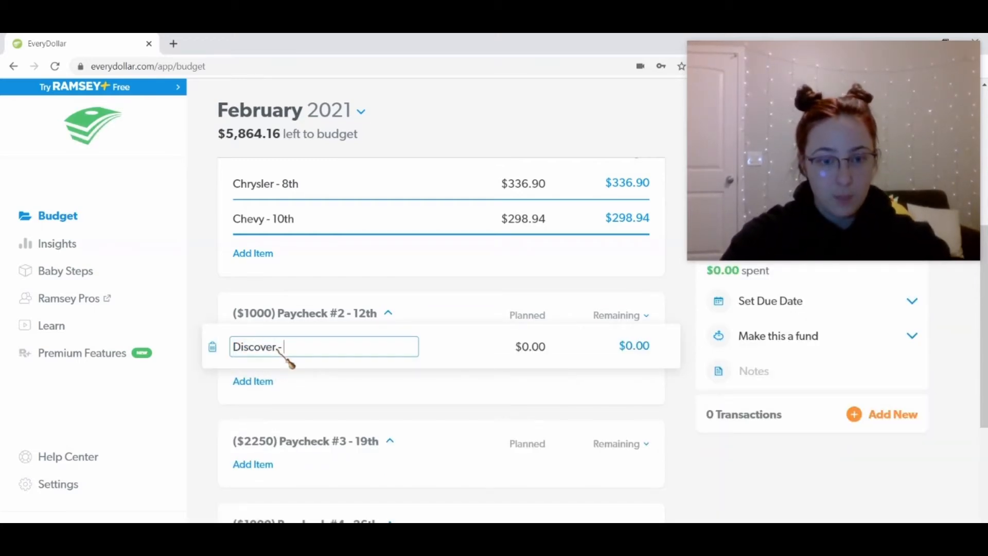
type("12th")
key("Tab")
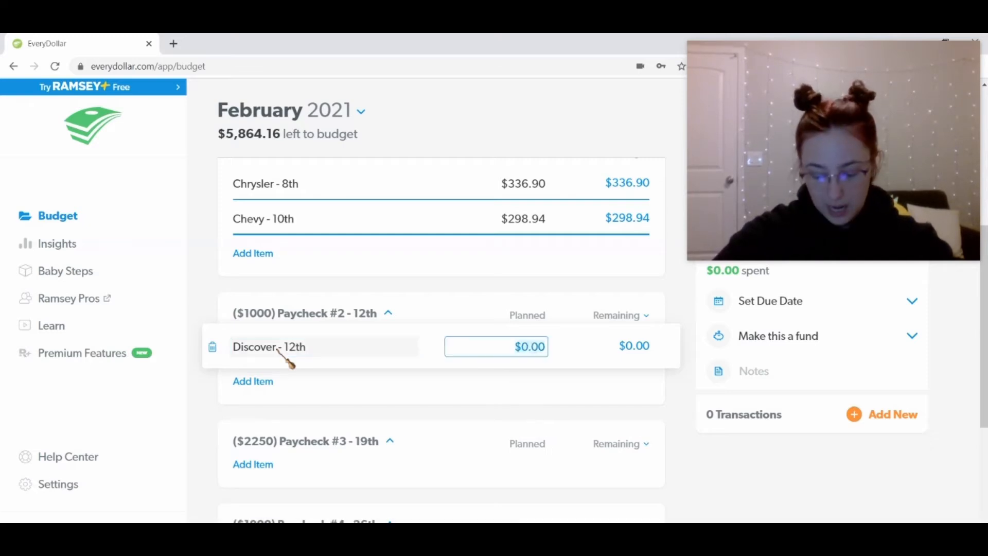
type("150")
Step: Add an item named "Court Fees - 15th" with a planned amount of $103 to the Paycheck #2 group
scroll(242, 246, "down", 4)
left_click(250, 187)
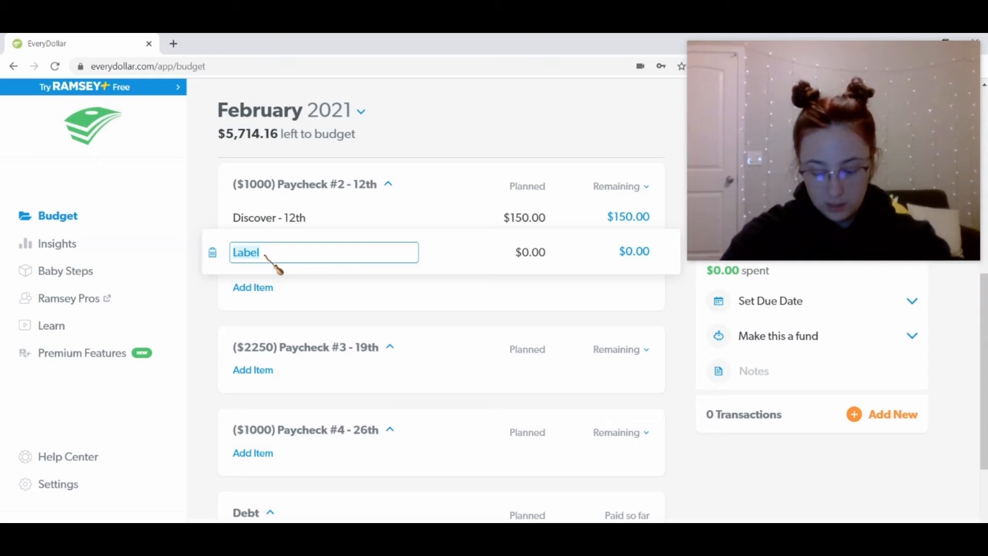
type("Court Fees - 15")
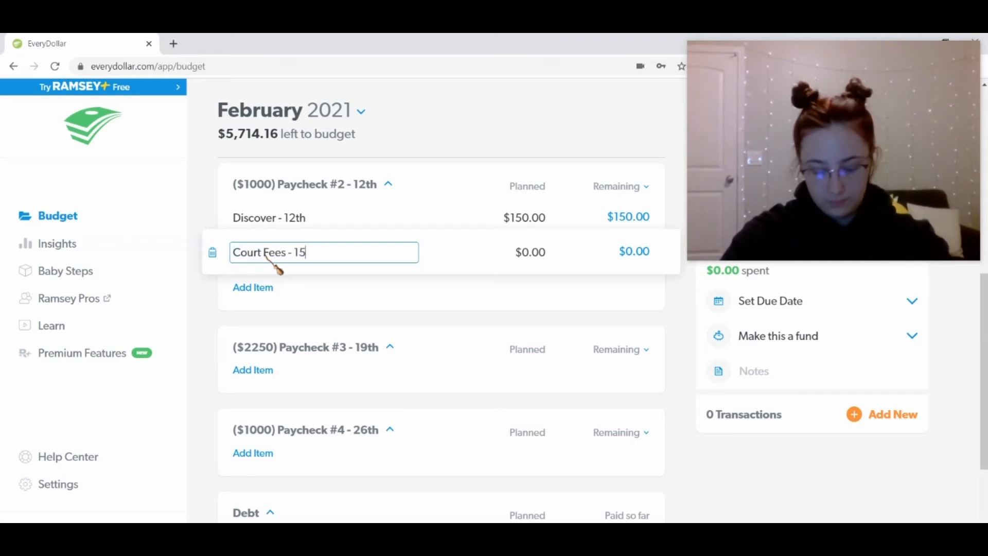
type("th")
key("Tab")
type("103")
key("Tab")
Step: Add an item named "Internet - 15th" with a planned amount of $91.92 to the Paycheck #2 group
left_click(242, 287)
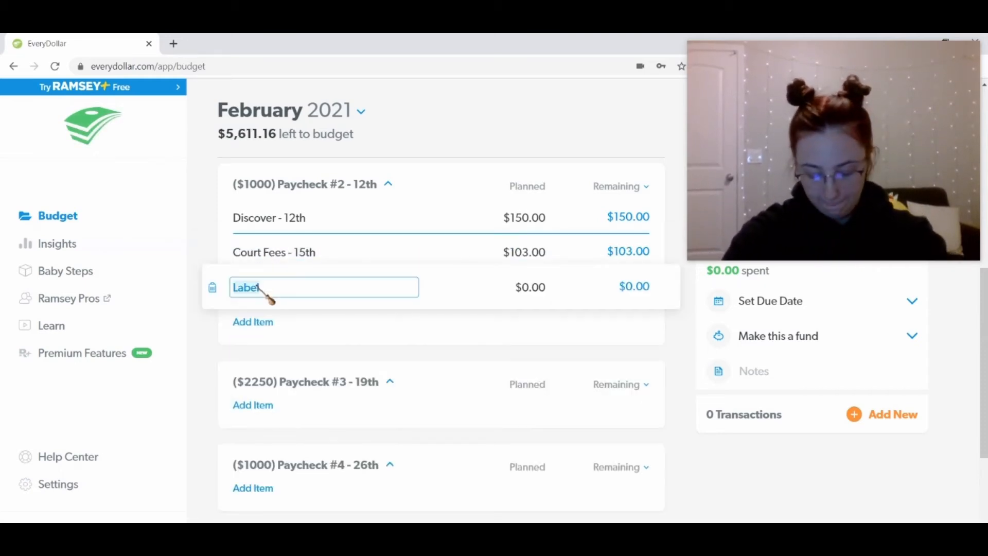
type("Internet - 15")
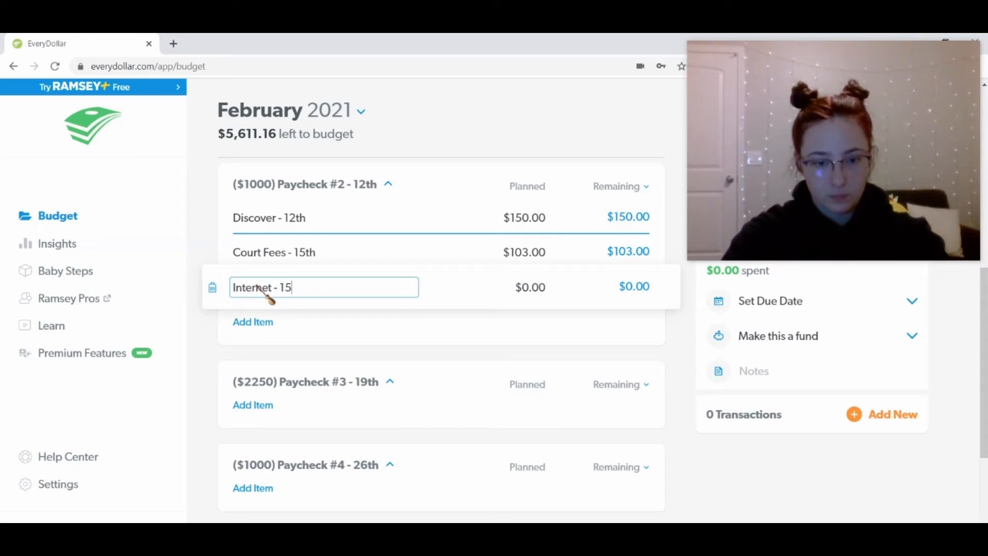
type("th")
key("Tab")
type("91.92")
key("Tab")
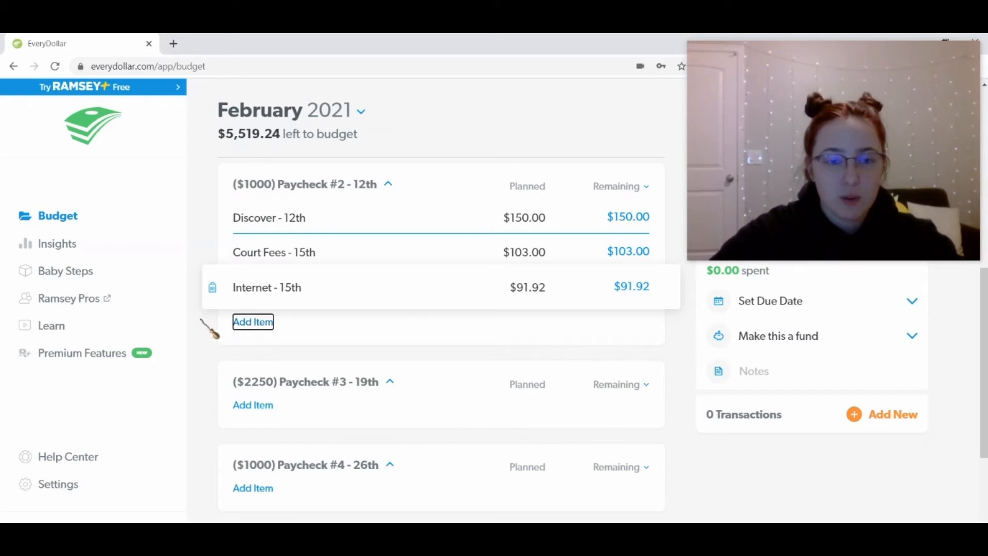
Step: Add an item named "Stupid Tax - 19th" with a planned amount of $340.85 to the Paycheck #3 group
scroll(232, 335, "down", 1)
left_click(253, 341)
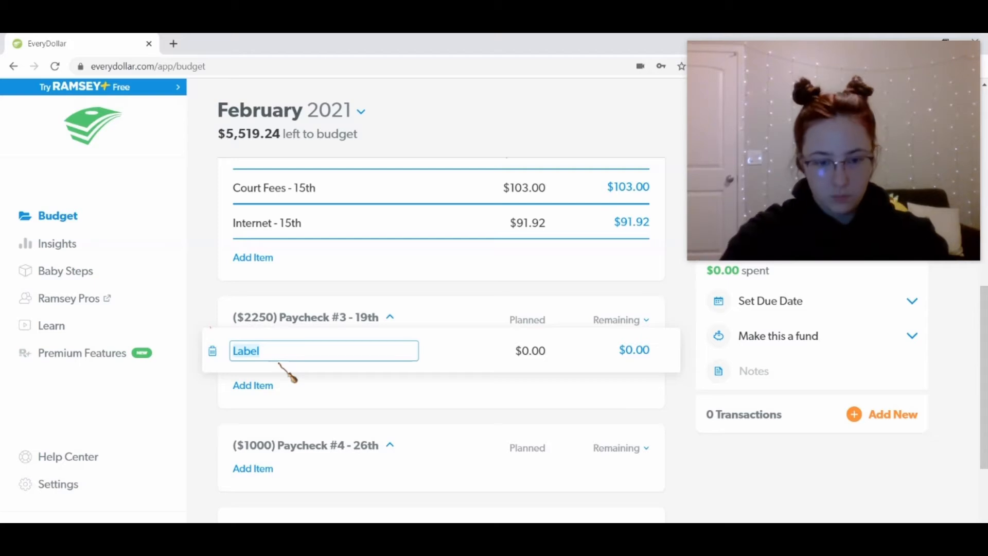
type("Stupid Tax - 19th")
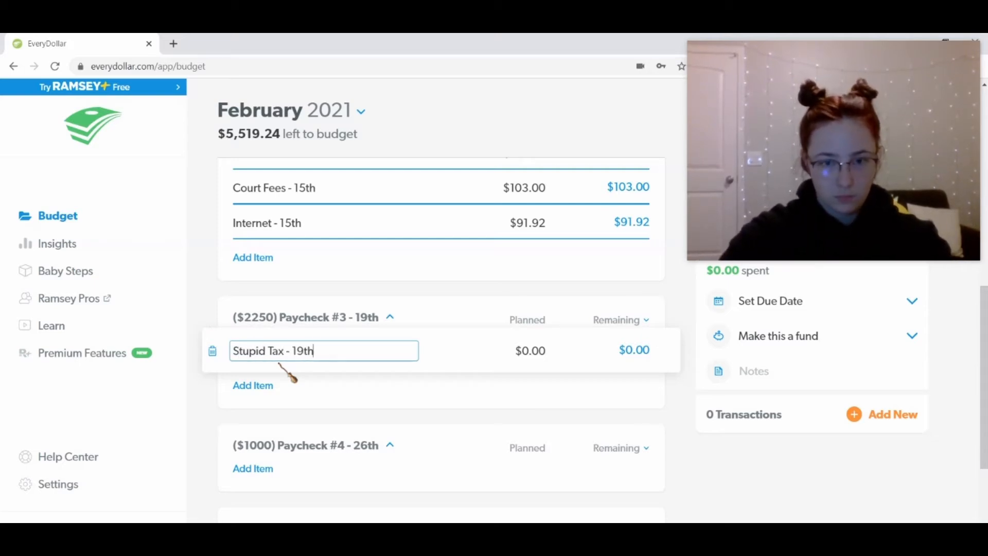
key("Tab")
type("340.85")
Step: Add an item named "Geico - 25th" with a planned amount of $242.38 to the Paycheck #3 group
left_click(254, 385)
type("Ge")
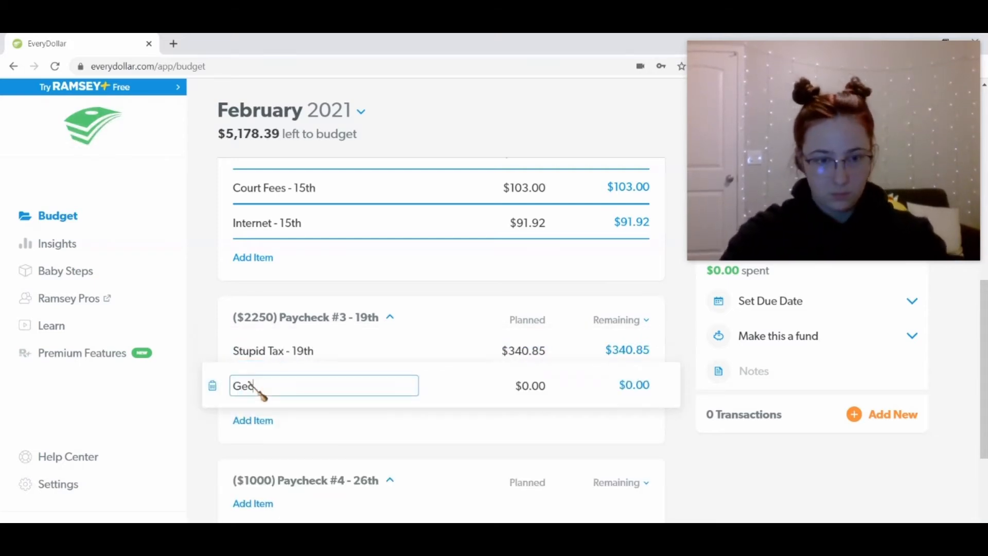
type("ico - 25th")
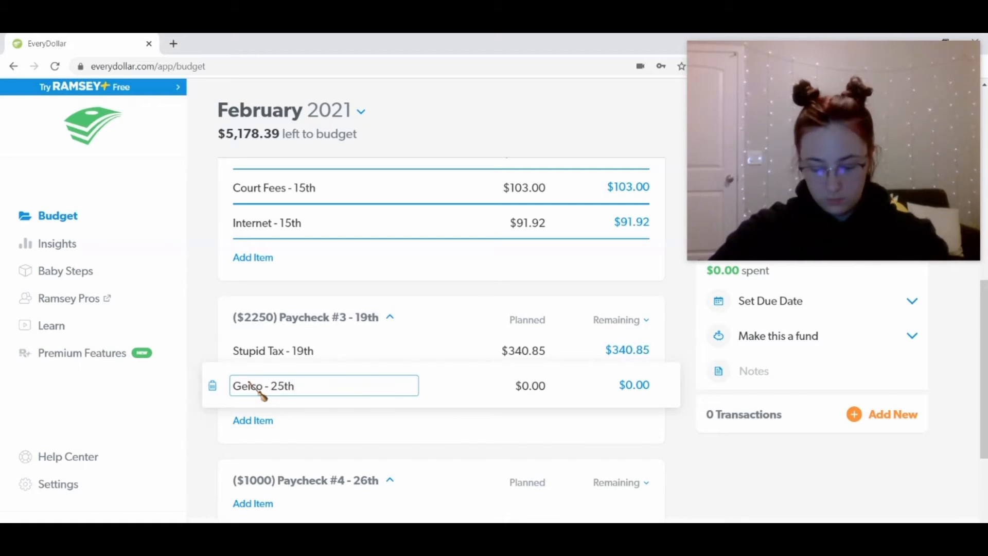
key("Tab")
type("242.38")
Step: Add an item named "Electric - 24th" with a planned amount of $100 to the Paycheck #3 group
left_click(252, 420)
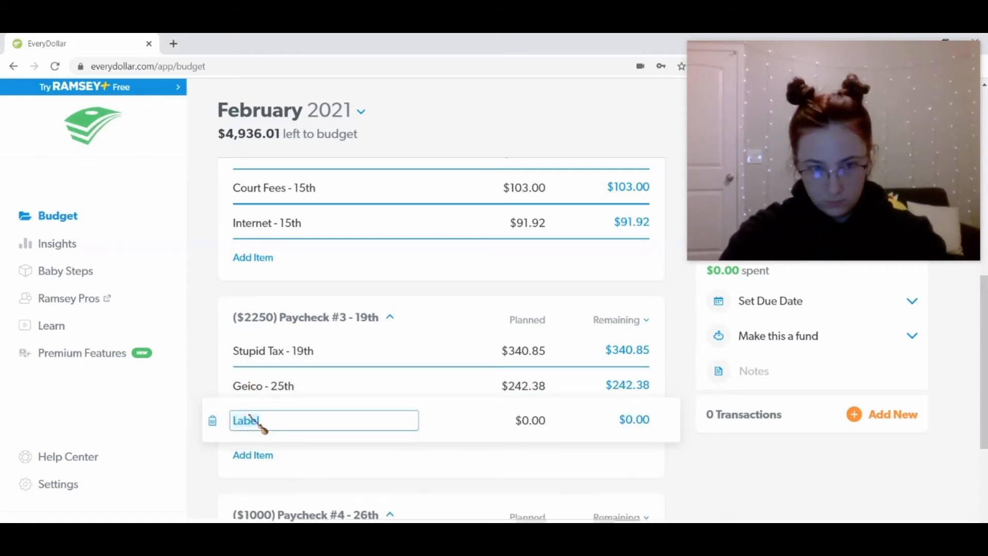
type("Electric - 2")
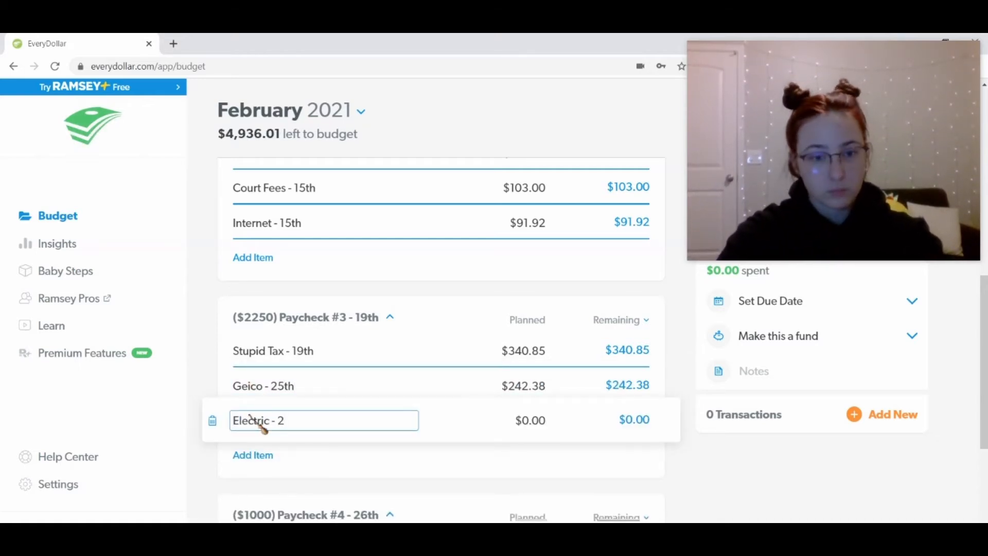
type("4th")
key("Tab")
type("100")
Step: Add an item named "Security - 20th" with a planned amount of $56.08 to the Paycheck #3 group
left_click(254, 454)
type("S")
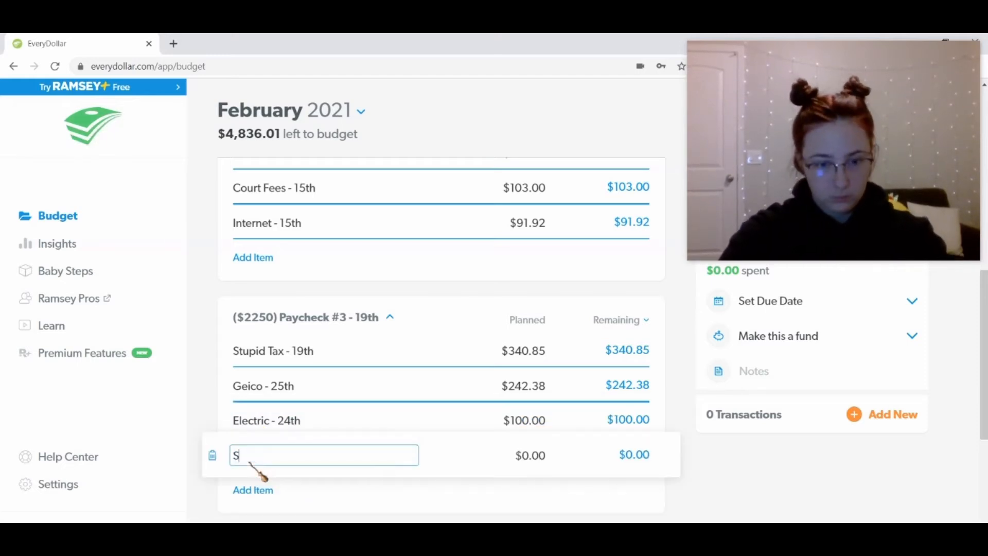
type("ecurity")
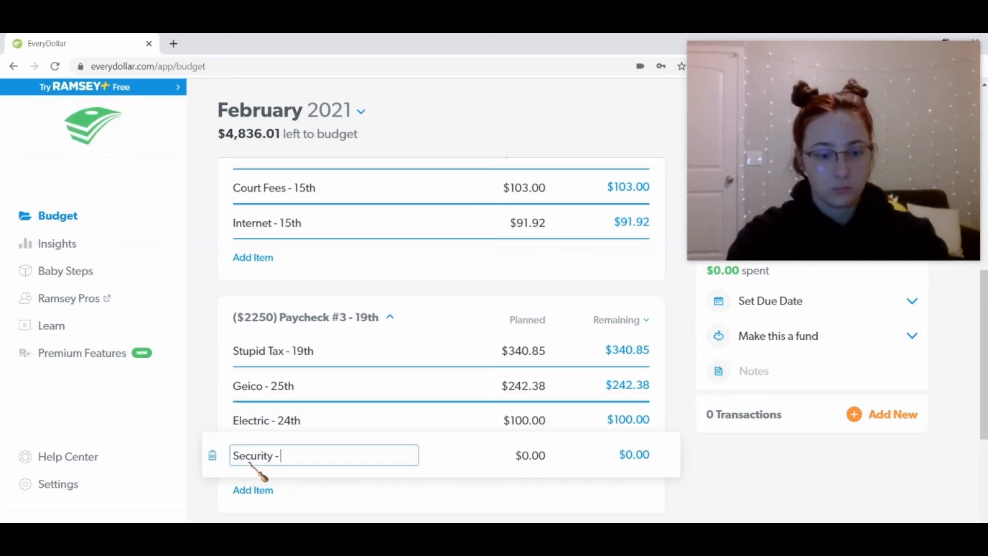
type(" - 20th")
key("Tab")
type("56.08")
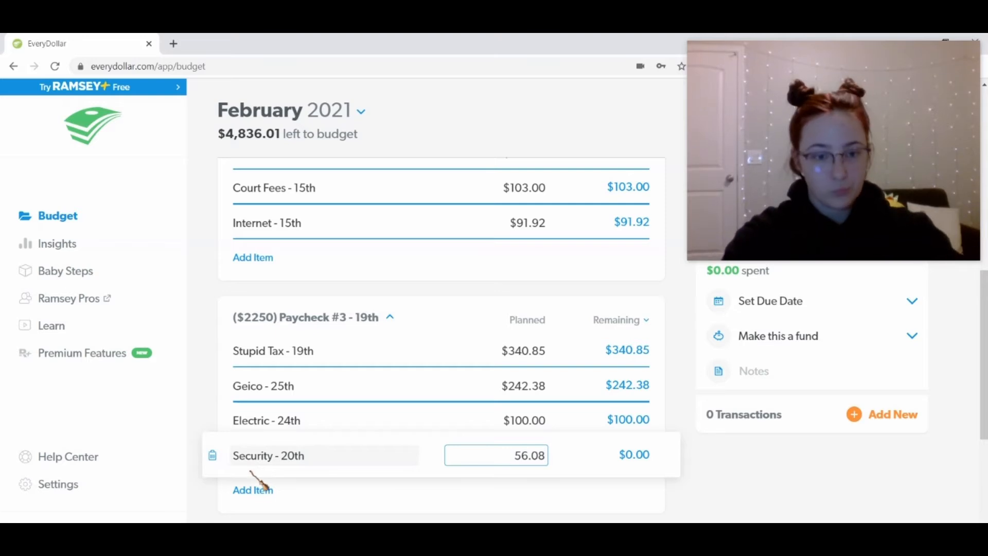
Step: Add an item named "Disney+ - 19th" with a planned amount of $7.98 to the Paycheck #3 group
left_click(252, 490)
type("Disney + ")
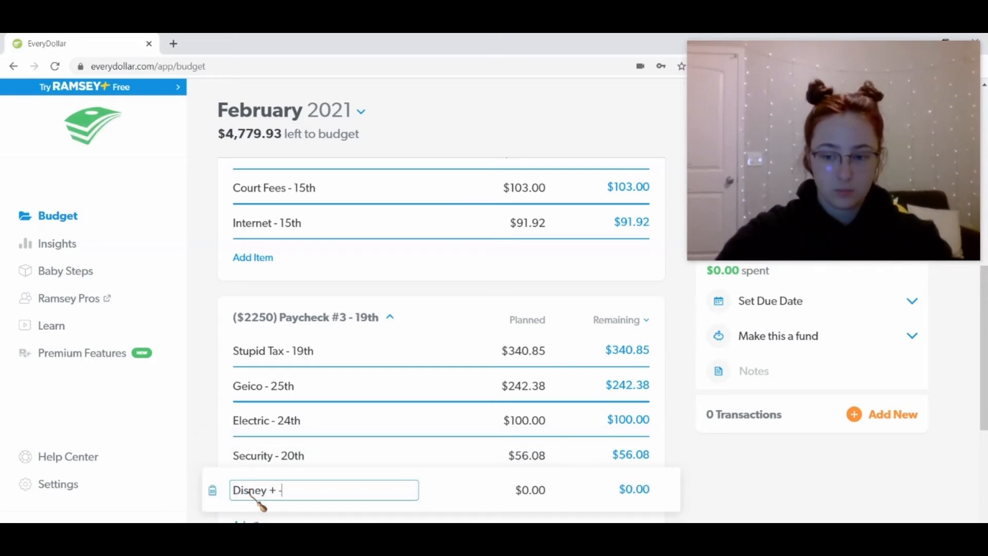
type("- 19th")
key("Tab")
type("7.98")
left_click(270, 490)
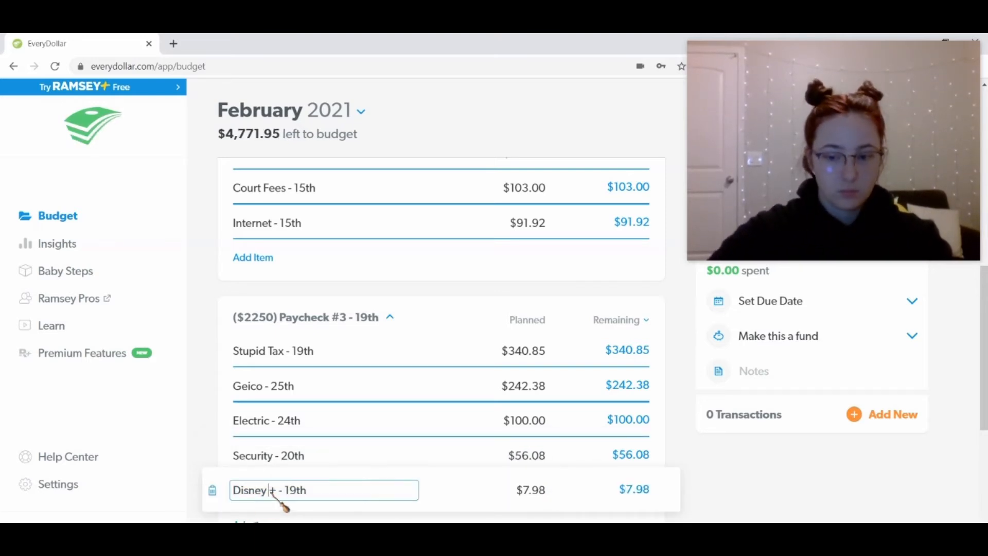
key("BackSpace")
left_click(212, 355)
Step: Add an item named "Rent - 1st" with a planned amount of $1,768 to the Paycheck #4 group
scroll(213, 356, "down", 5)
left_click(252, 286)
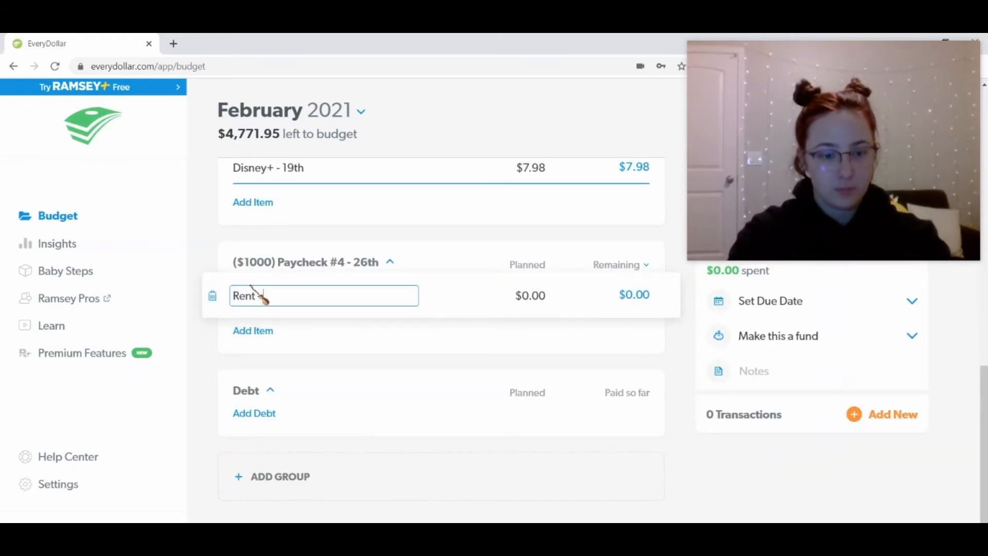
type("Rent - 1st")
key("Tab")
type("1768")
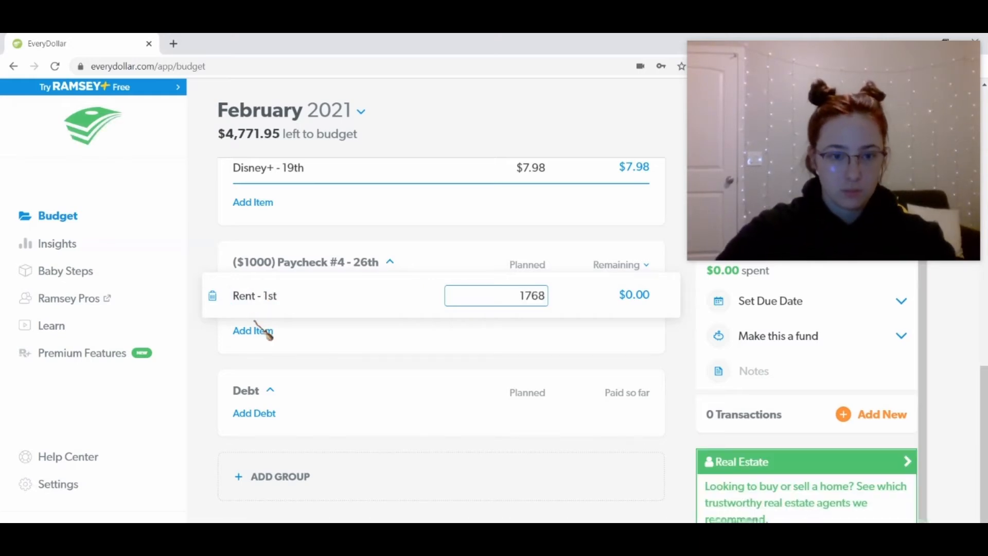
Step: Add an item named "Sprint - 1st" with a planned amount of $150.07 to the Paycheck #4 group
left_click(257, 330)
type("Sprint - 1")
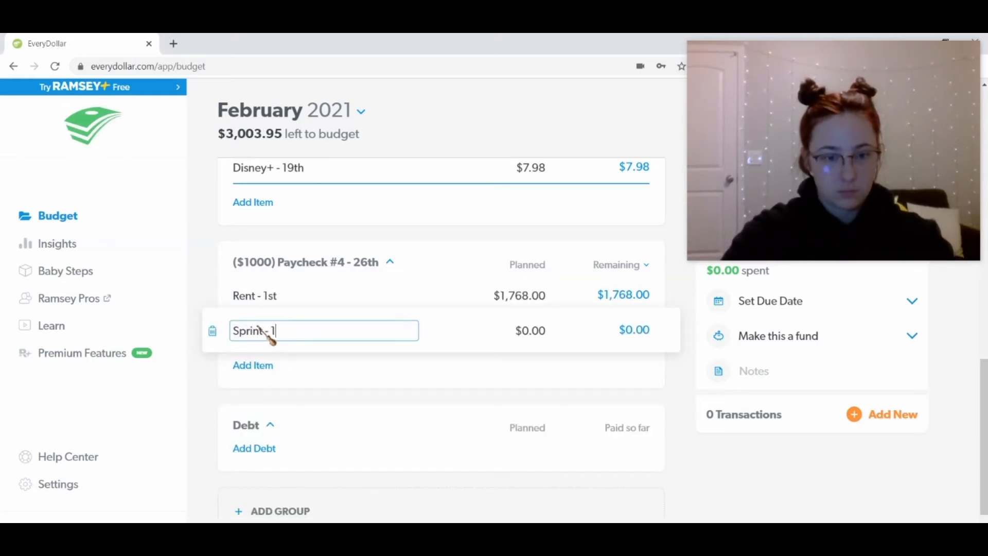
type("st")
left_click(527, 332)
type("150.07")
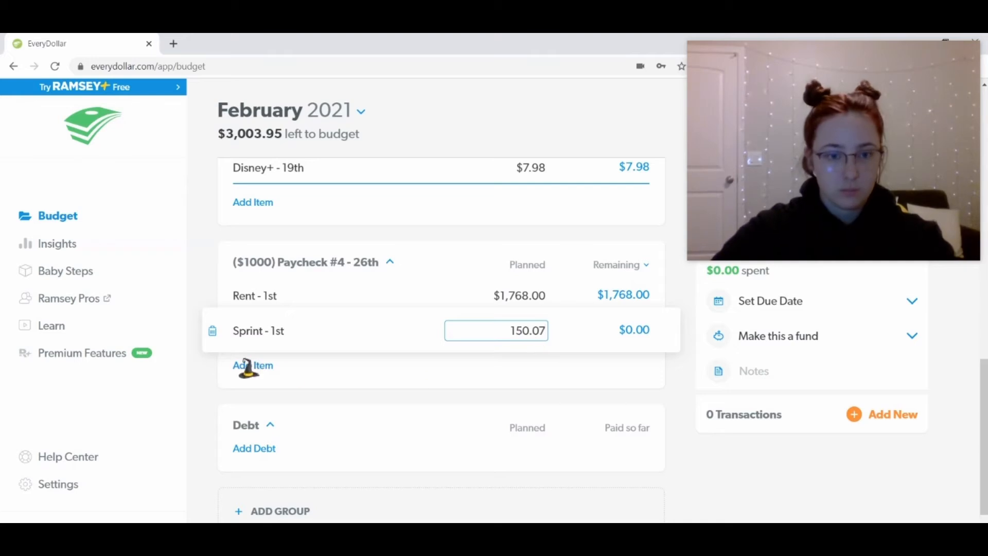
Step: Add an item named "Life Insurance - 3rd" with a planned amount of $25.84 to the Paycheck #4 group
left_click(247, 366)
type("Life Ins")
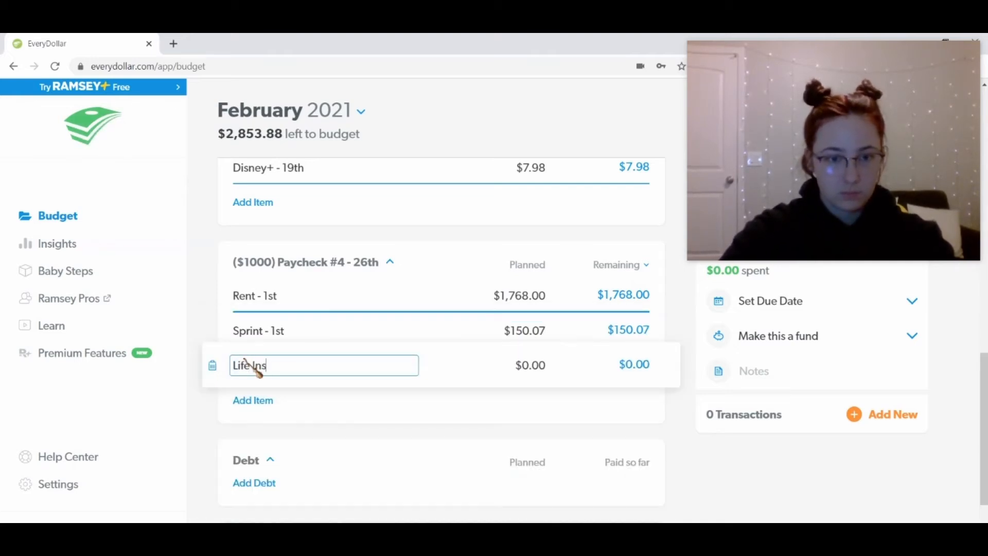
type("urance - 3rd")
left_click(522, 366)
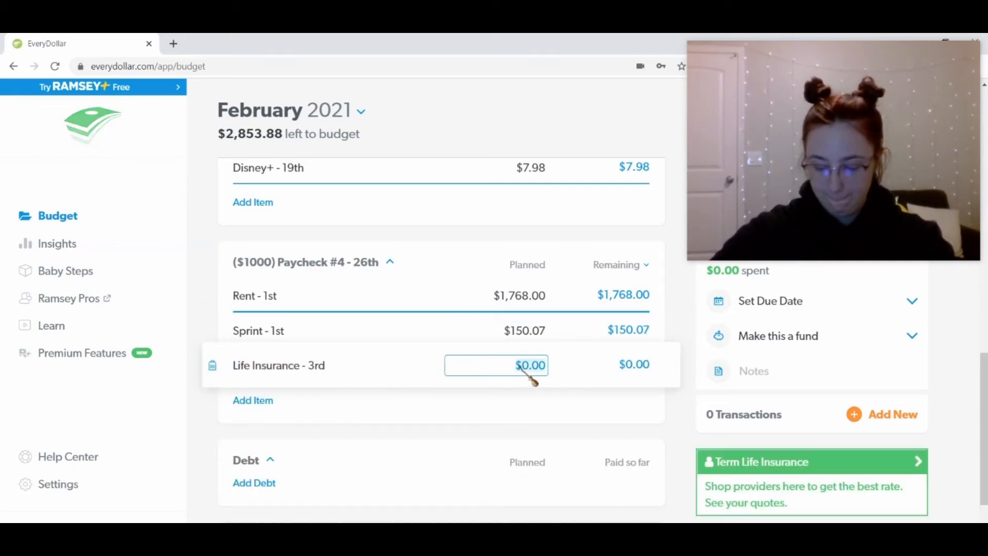
type("25.84")
Step: Add an item named "Spotify - 1st" with a planned amount of $10.80 to the Paycheck #4 group
left_click(257, 400)
type("Spotify - 1st")
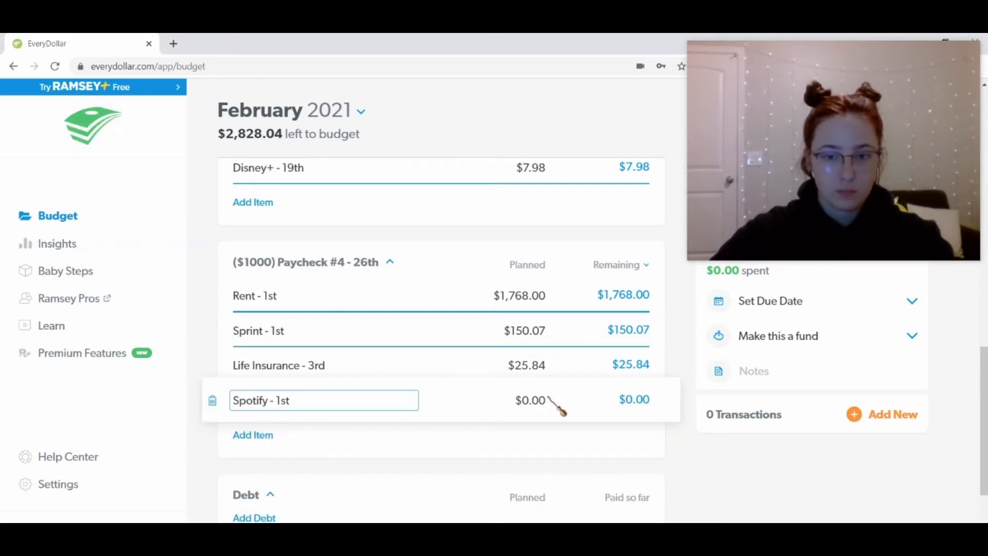
left_click(554, 406)
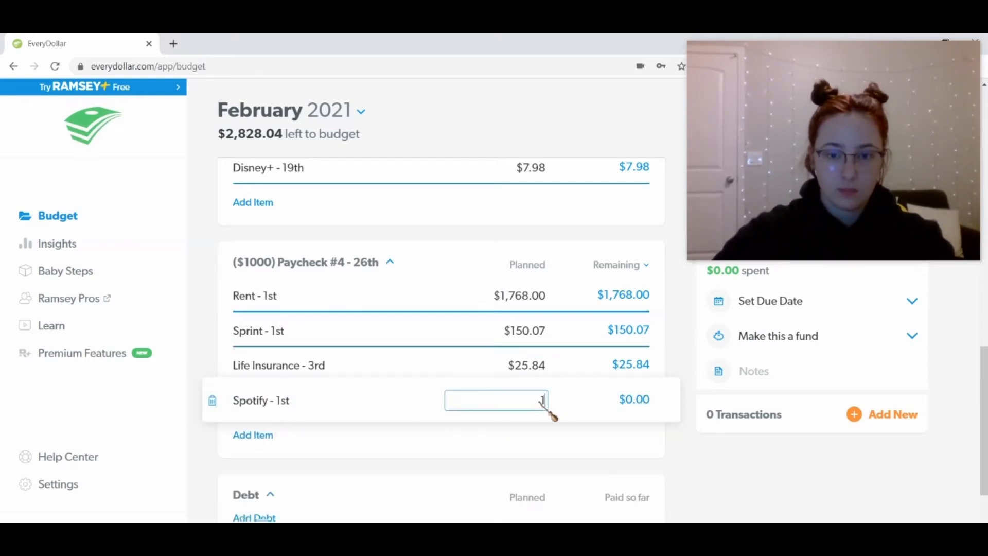
type("10.80")
key("Tab")
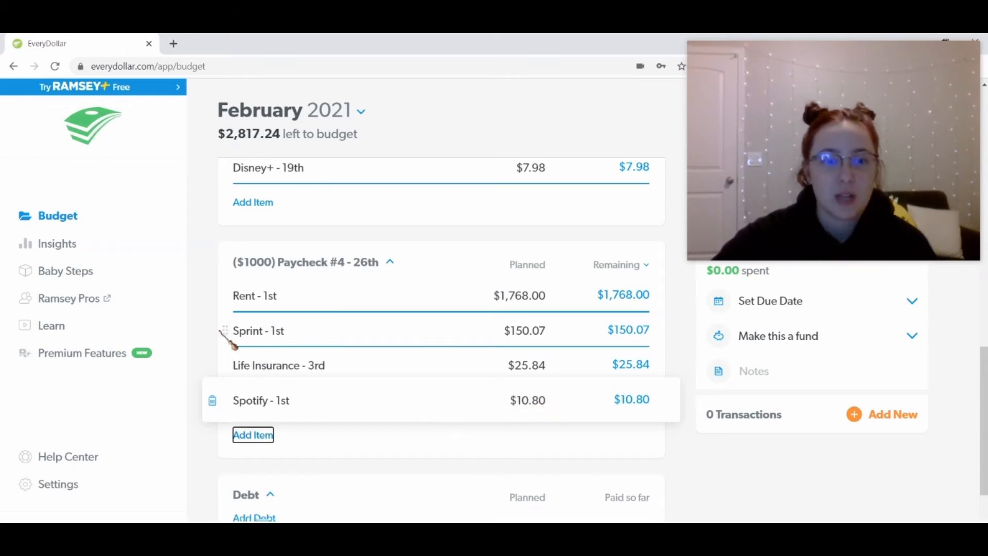
Step: Review the bills entered in all four paycheck groups, the planned total per group and the February income
scroll(227, 340, "up", 15)
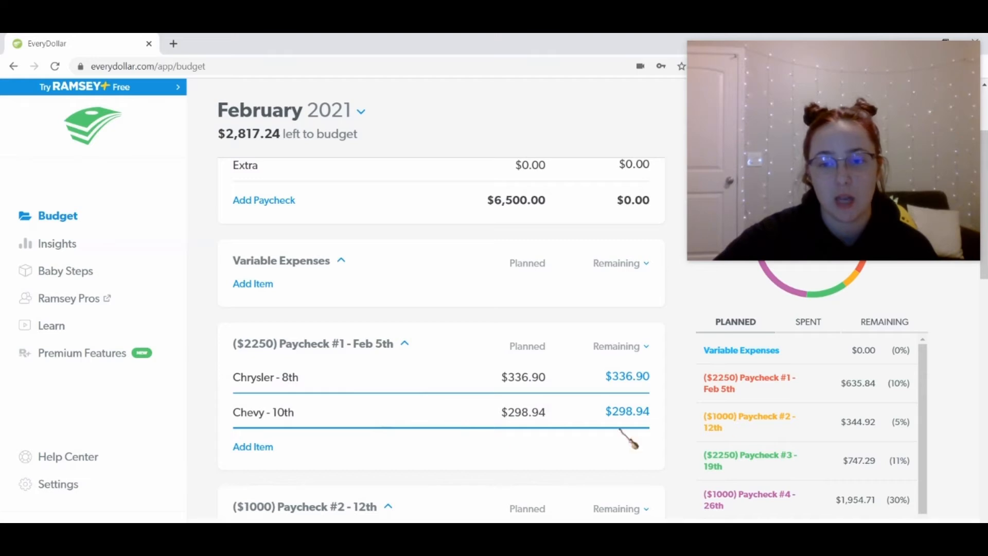
scroll(384, 421, "down", 4)
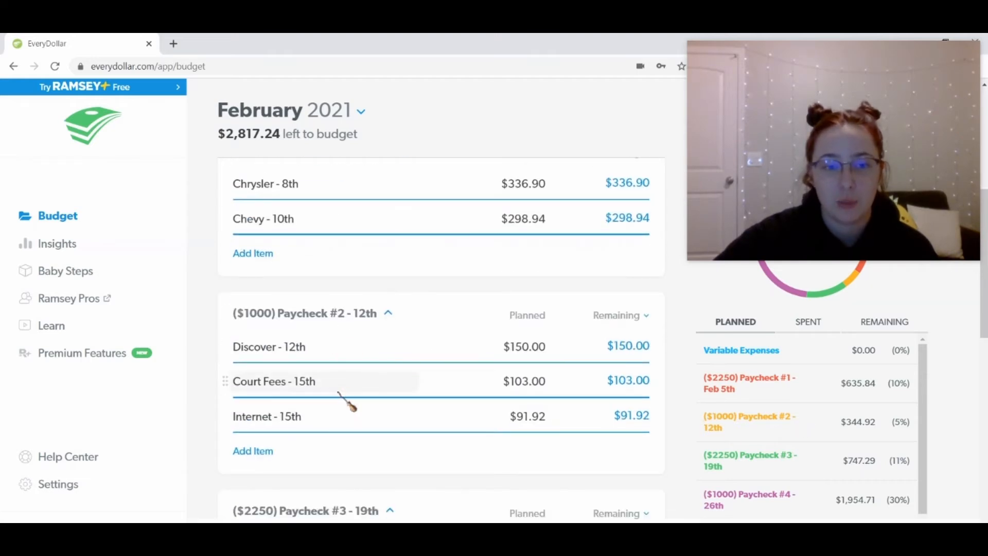
scroll(350, 404, "down", 4)
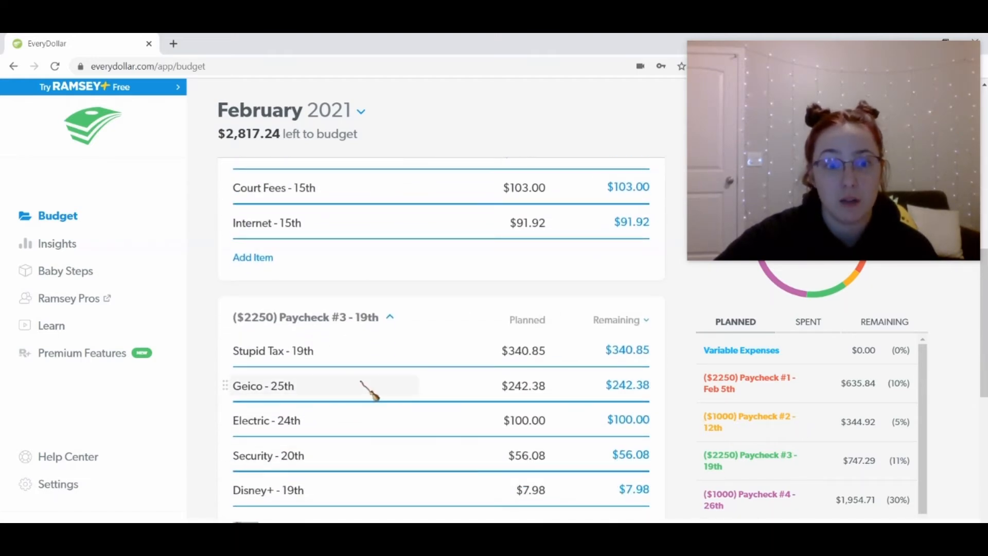
scroll(360, 382, "down", 1)
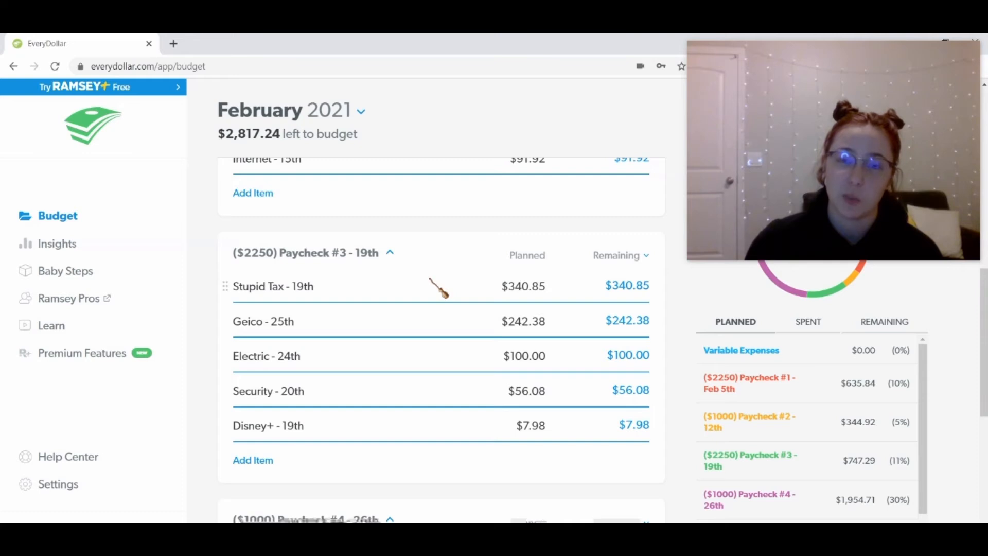
scroll(431, 280, "down", 4)
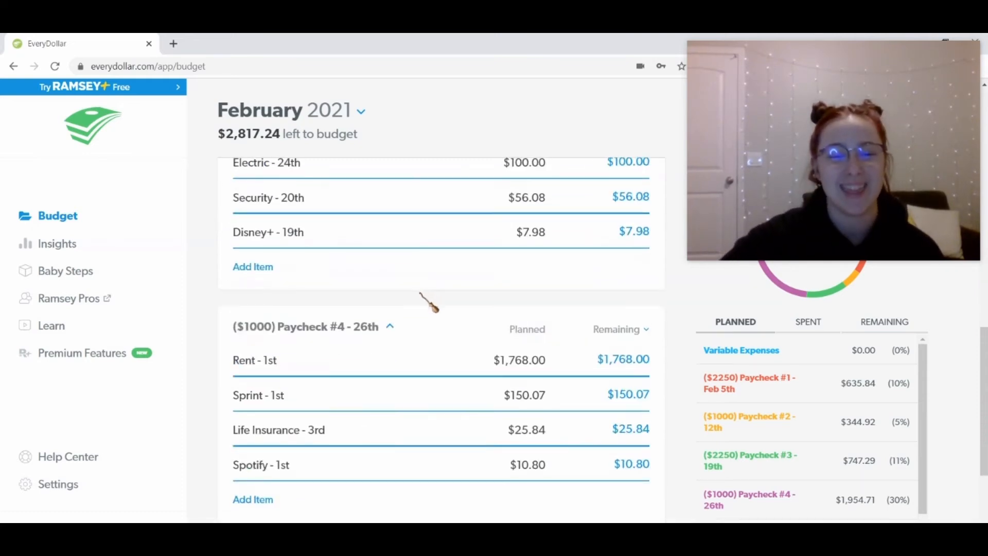
scroll(422, 297, "down", 3)
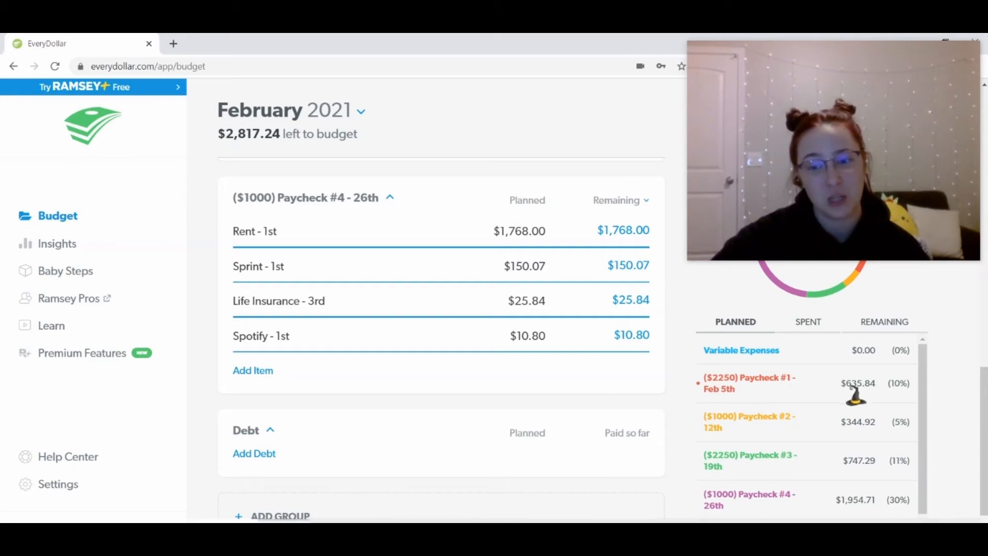
scroll(883, 450, "down", 1)
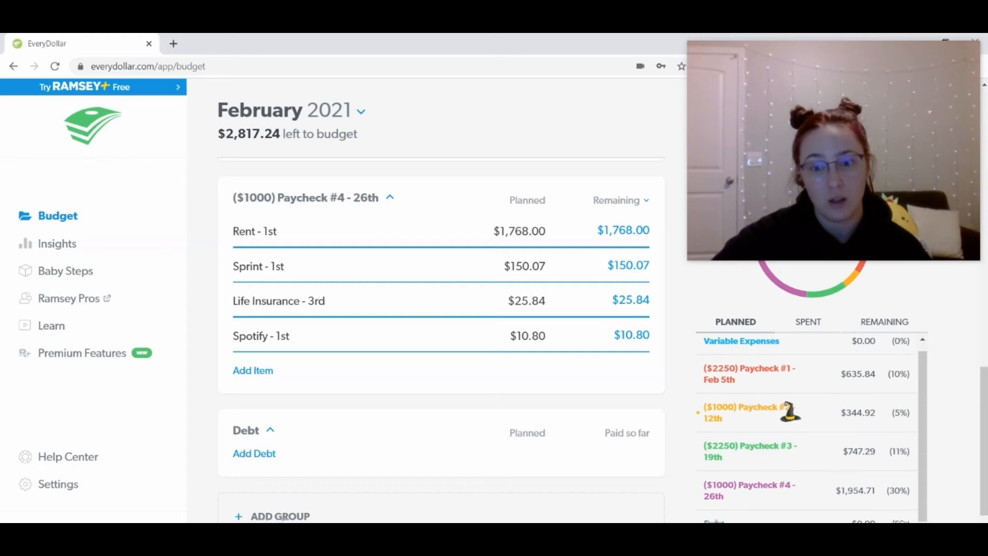
scroll(789, 409, "up", 1)
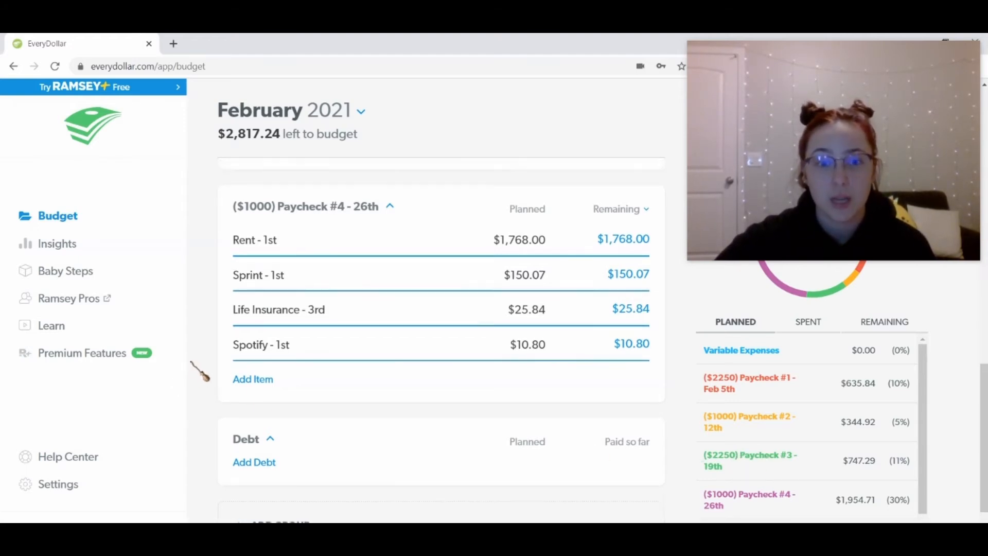
scroll(197, 374, "up", 4)
scroll(198, 374, "up", 15)
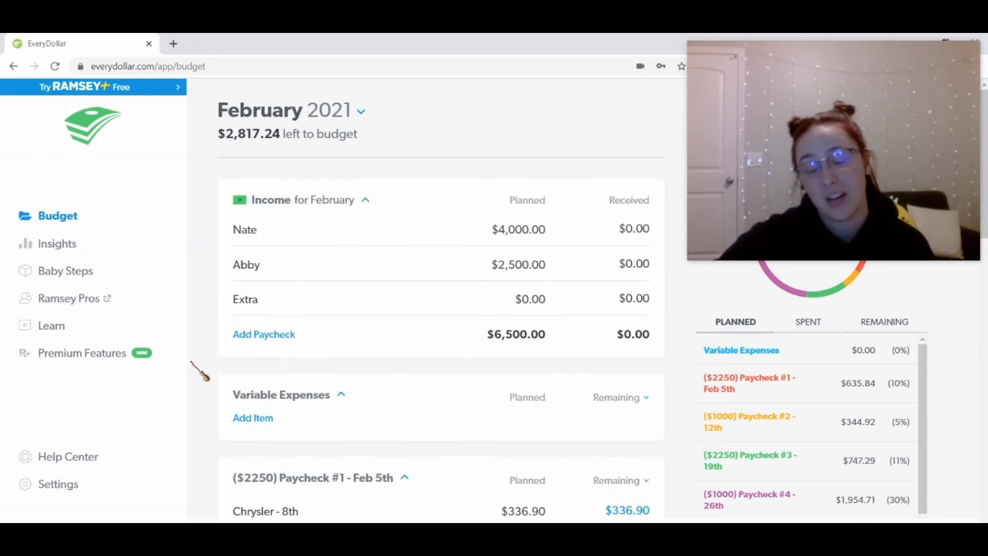
Step: Add an item named "Tithe" with a planned amount of $650 to the Variable Expenses group
scroll(196, 371, "down", 3)
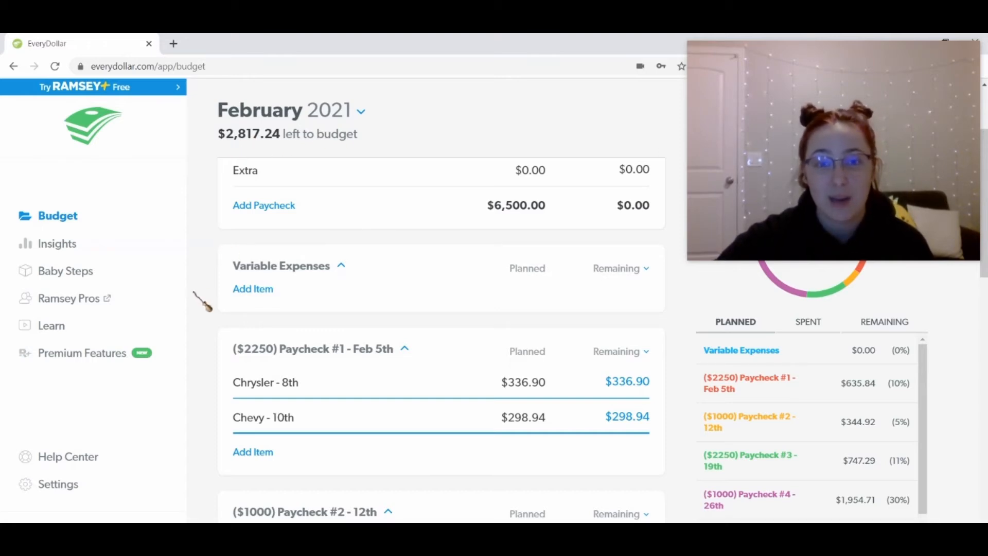
left_click(256, 291)
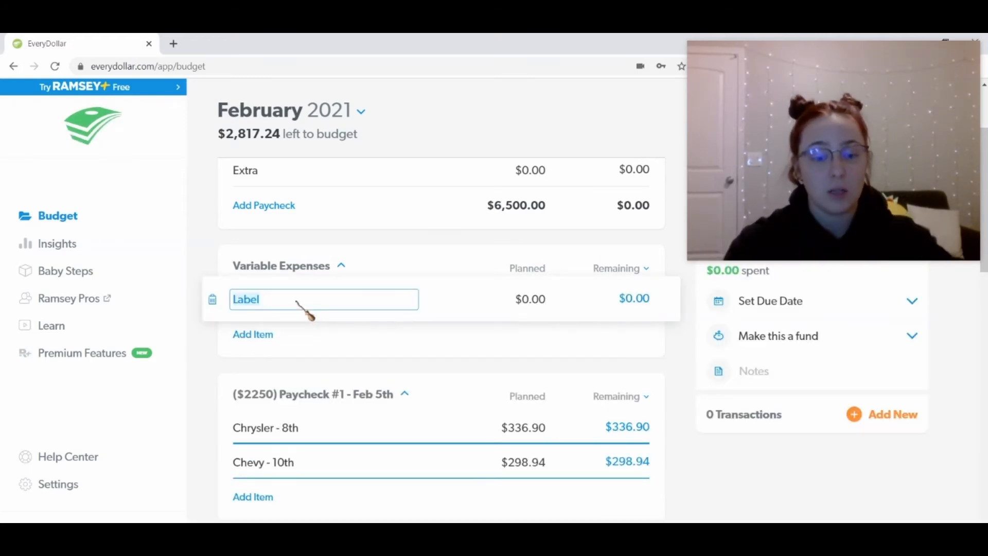
type("Tithe")
key("Tab")
type("650")
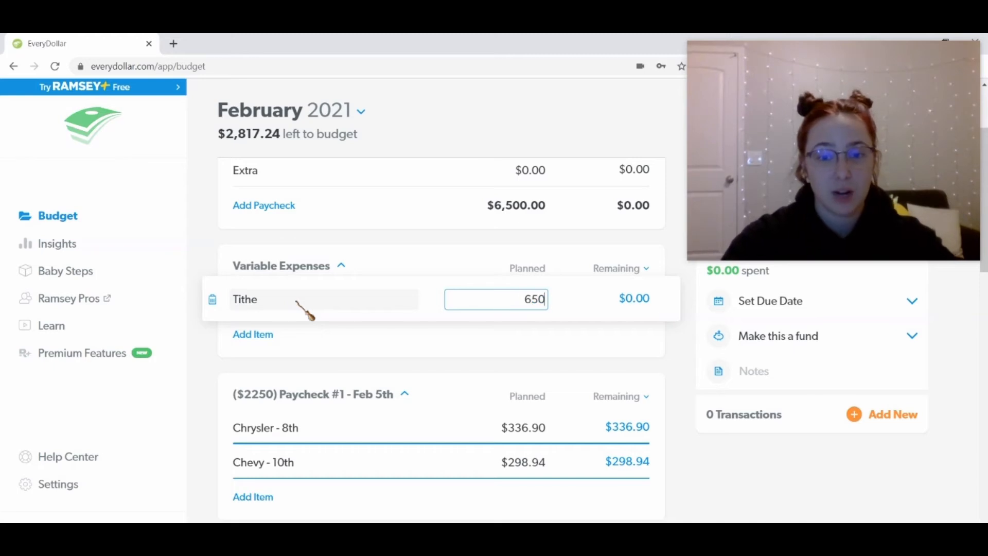
Step: Add an item named "Groceries" with a planned amount of $500 to the Variable Expenses group
left_click(265, 335)
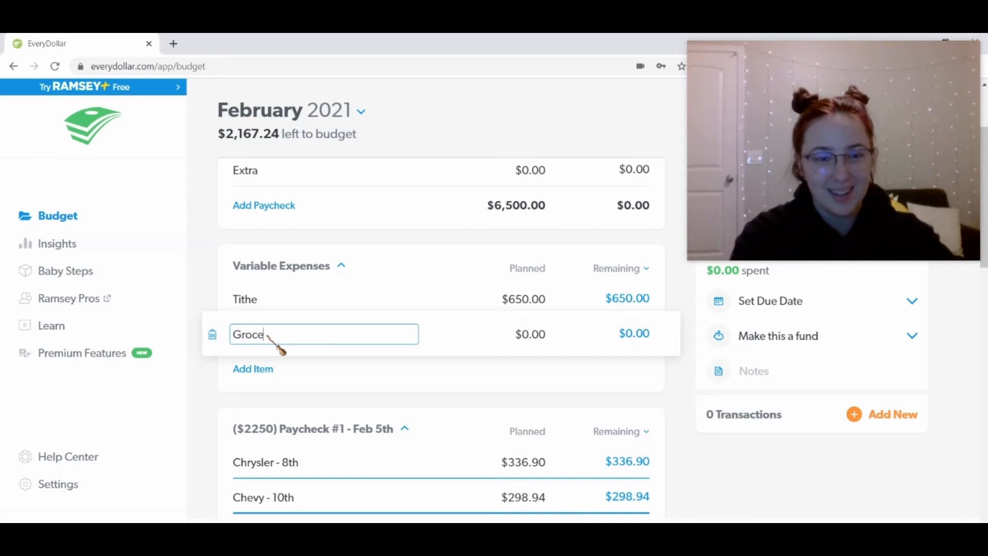
key("Tab")
type("500")
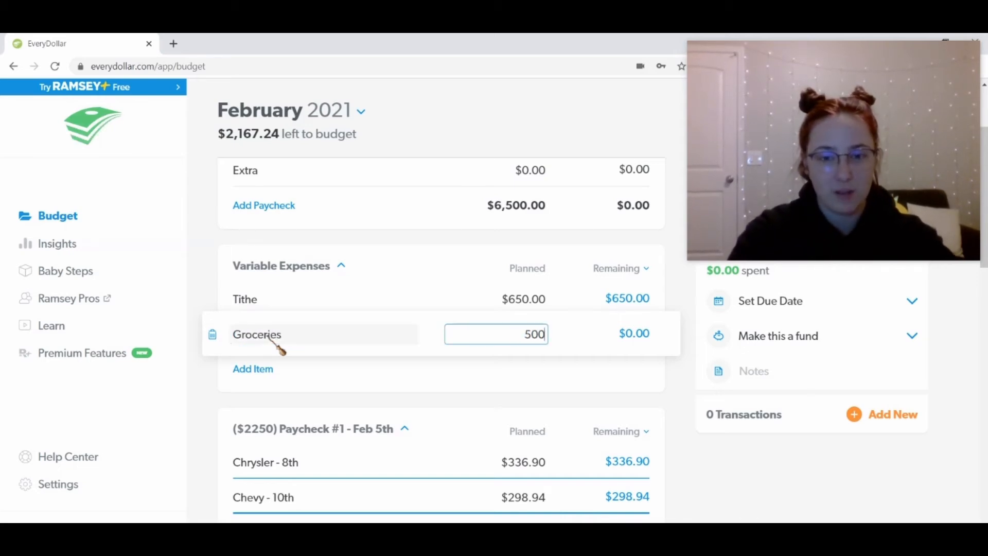
Step: Add an item named "Gas" with a planned amount of $300 to the Variable Expenses group
left_click(253, 368)
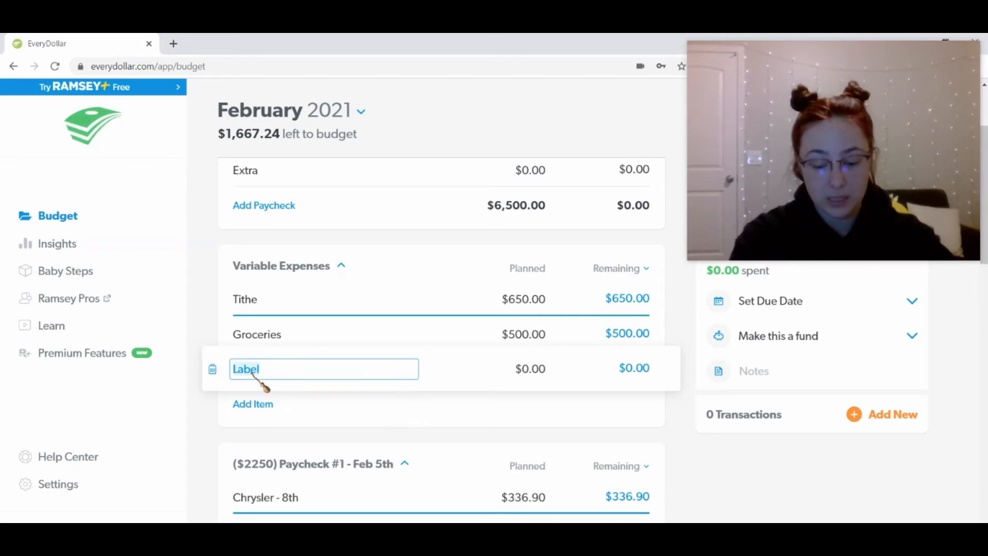
type("Gas")
key("Tab")
type("300")
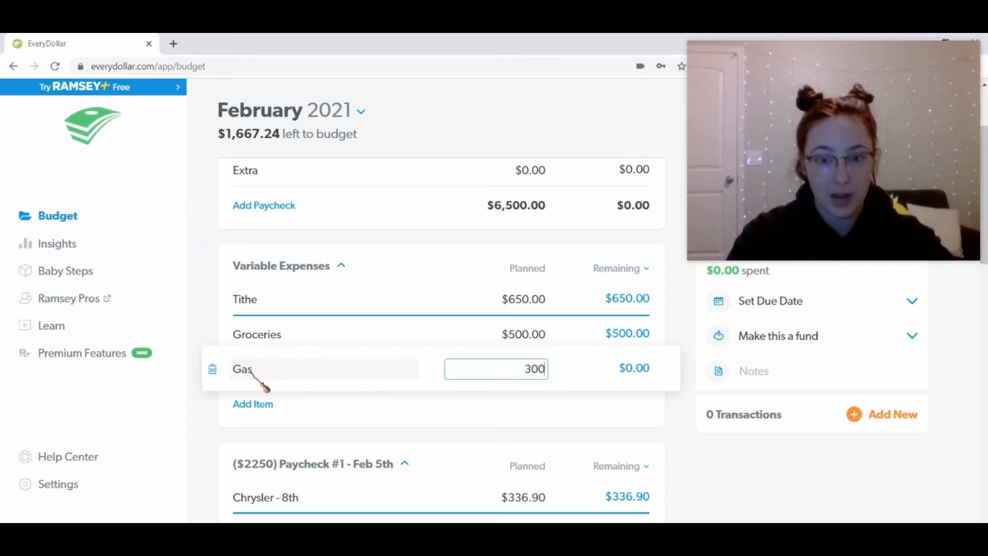
Step: Add a Variable Expenses item named after the first earner in the income list, with a planned amount of $160
left_click(252, 403)
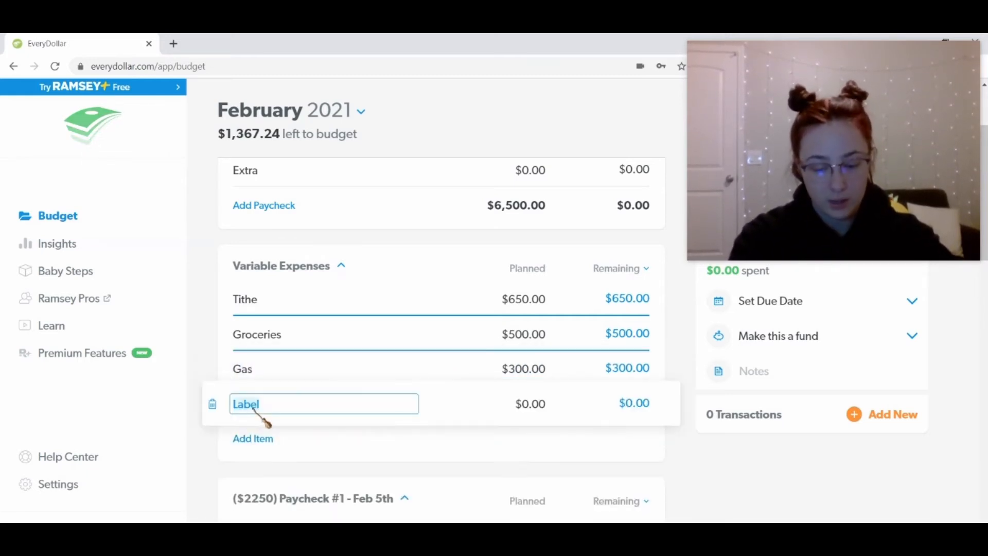
type("nar")
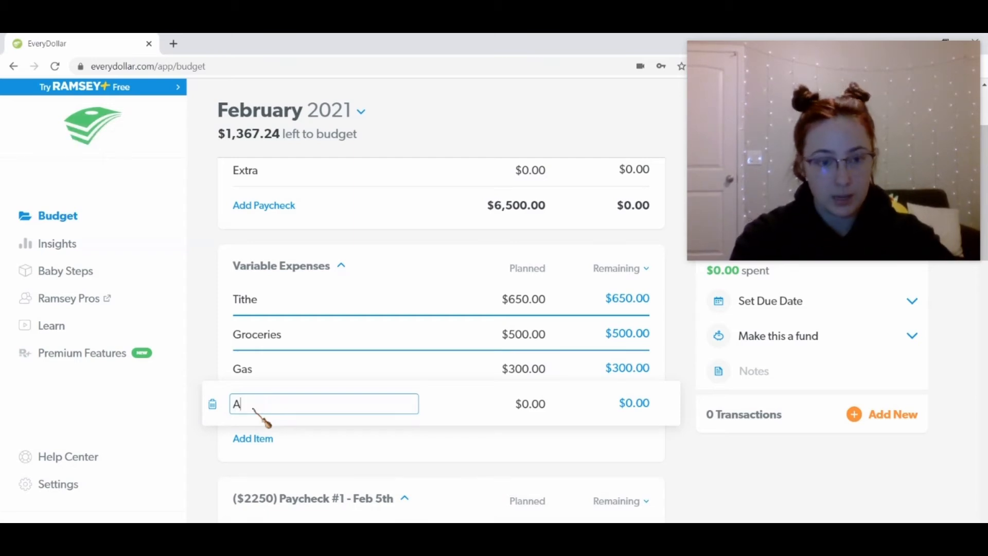
key("BackSpace")
key("BackSpace")
key("BackSpace")
type("Nate")
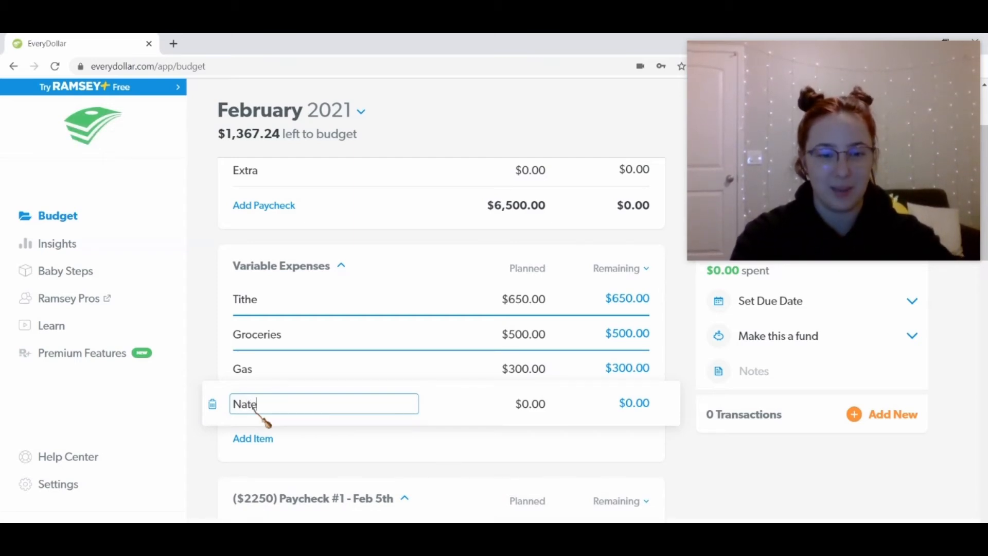
key("Tab")
type("160")
Step: Add a Variable Expenses item named after the second earner in the income list, with a planned amount of $160
left_click(259, 438)
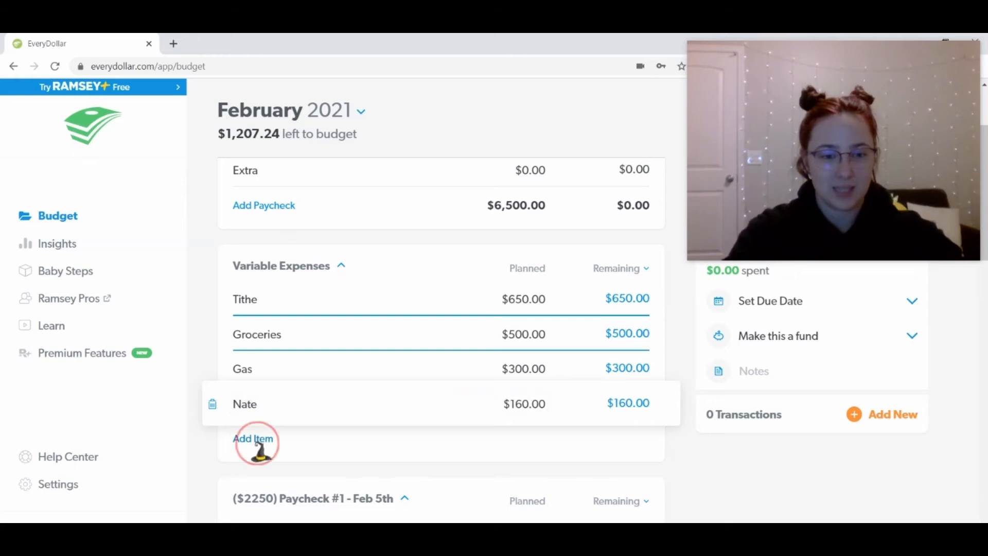
type("Abby")
key("Tab")
type("160")
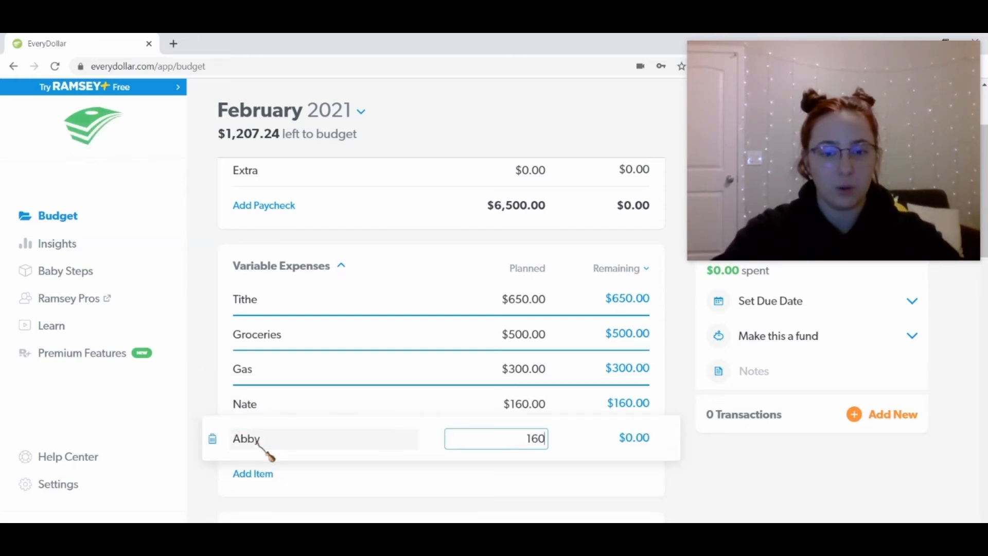
Step: Add an item named "Dogs" with a planned amount of $60 to the Variable Expenses group
left_click(255, 472)
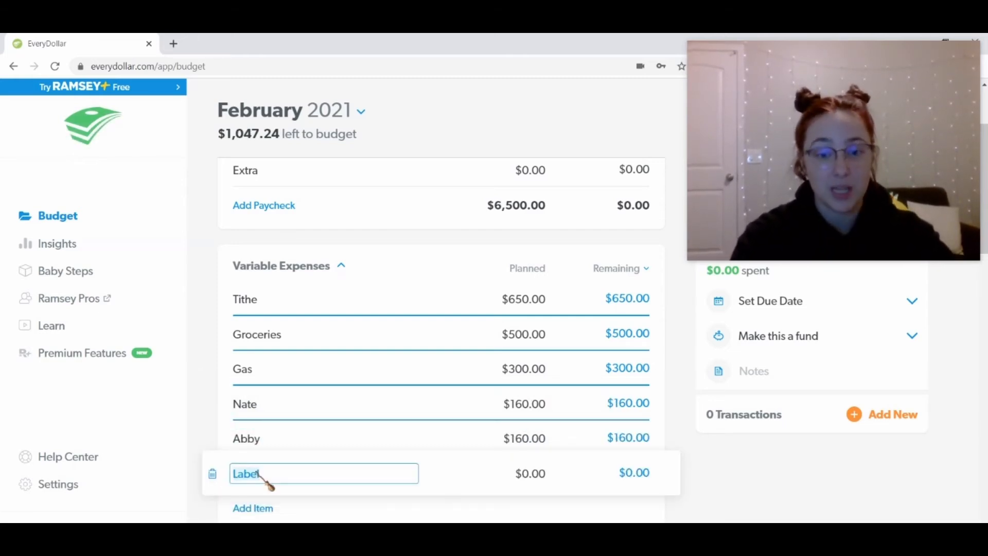
type("Dogs")
key("Tab")
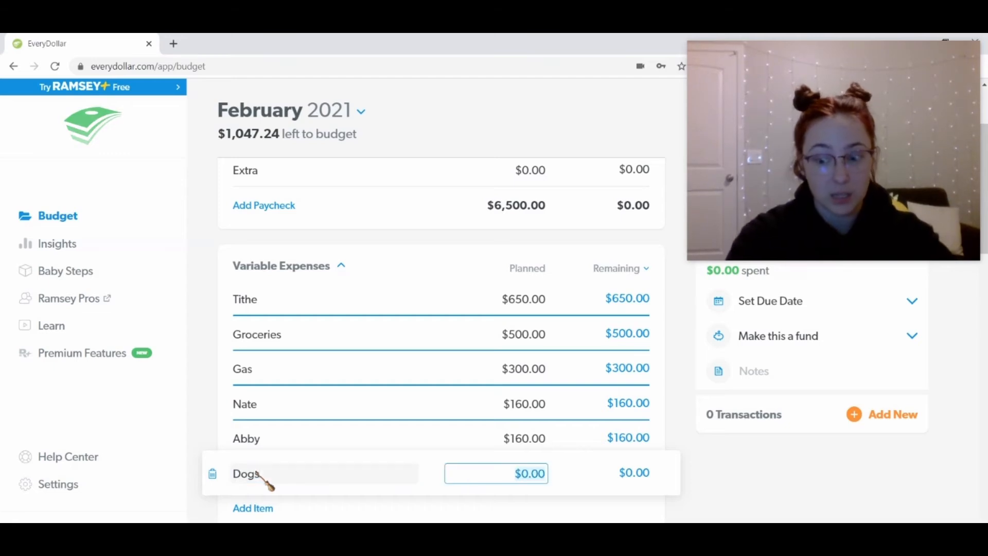
type("60")
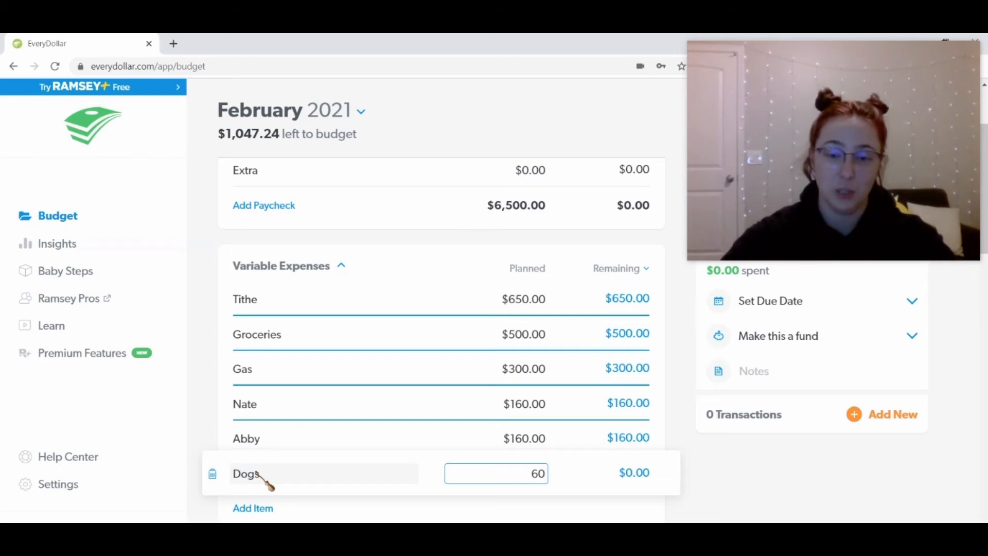
left_click(211, 402)
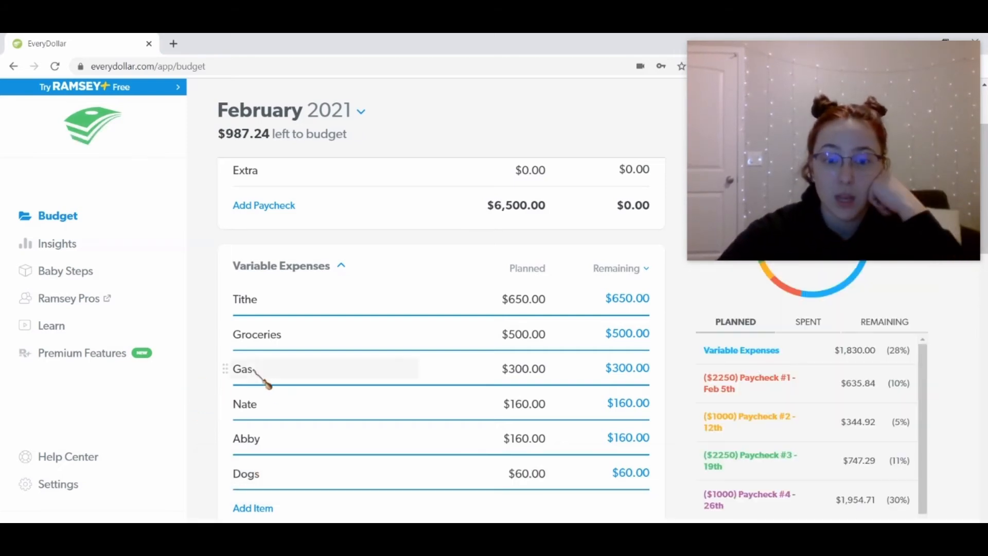
Step: Add items named "Fun Fund" and "Misc" to the Variable Expenses group without planned amounts
left_click(253, 508)
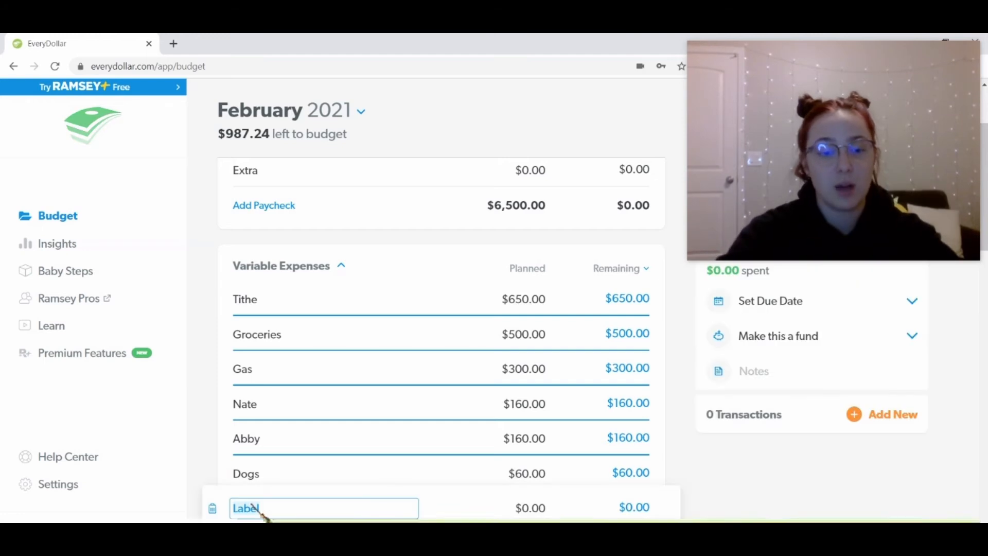
type("Fun")
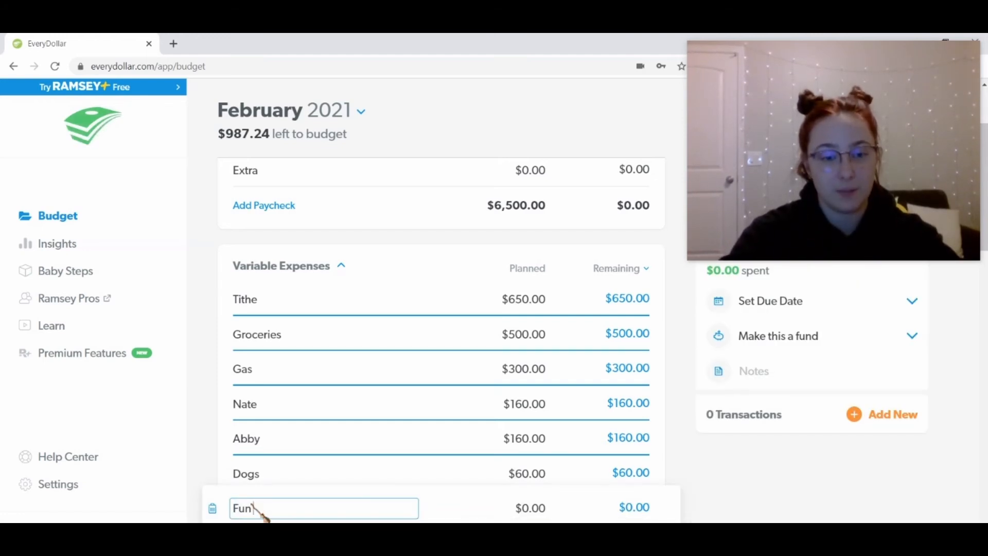
type(" Fund")
key("Return")
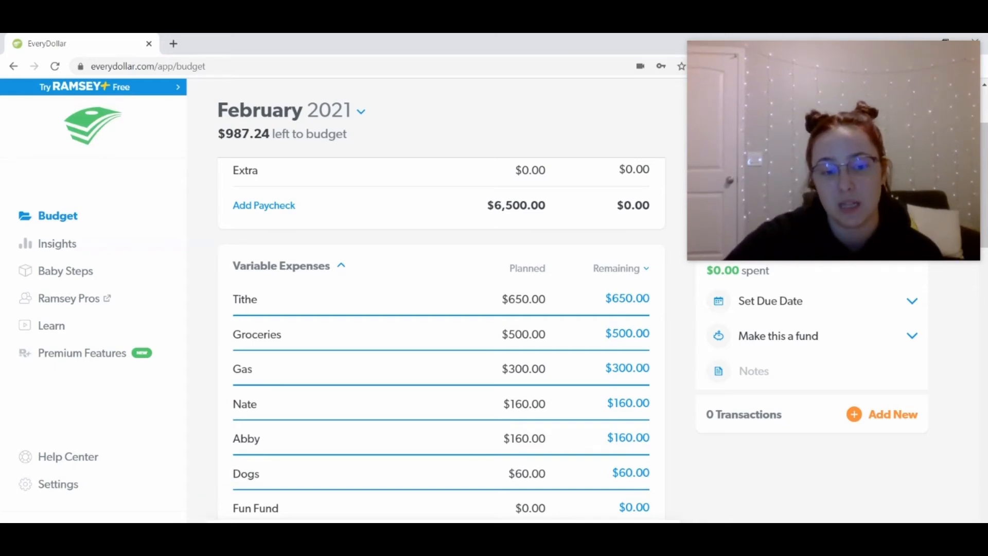
left_click(225, 507)
scroll(220, 510, "down", 1)
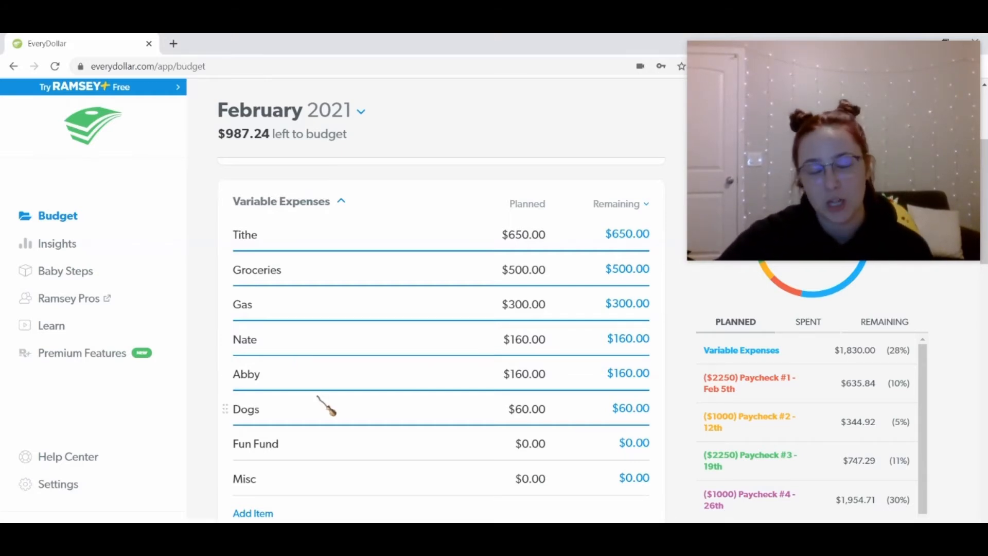
mouse_move(428, 539)
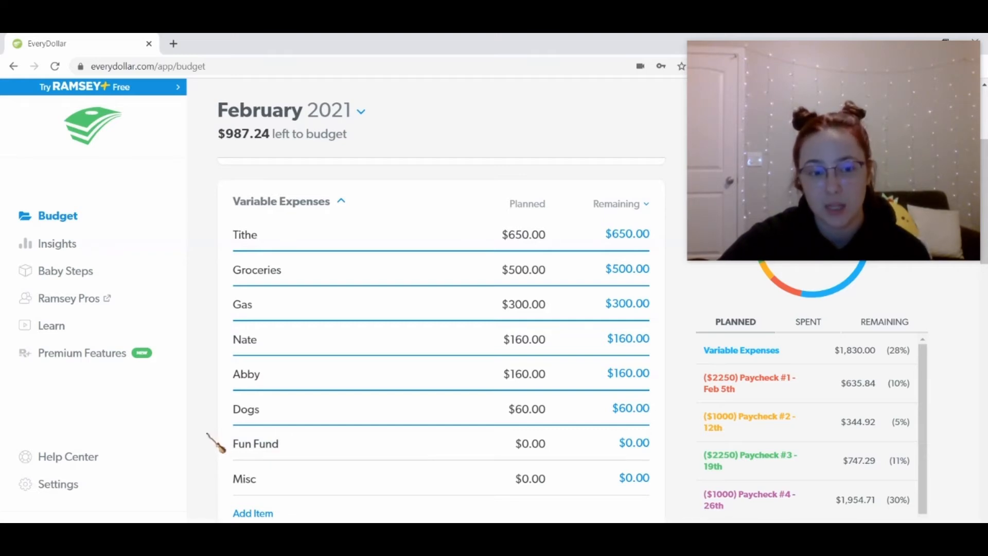
Step: Switch to Calculator and work out 4% of the total planned income as 6500 × 0.04
scroll(208, 431, "up", 4)
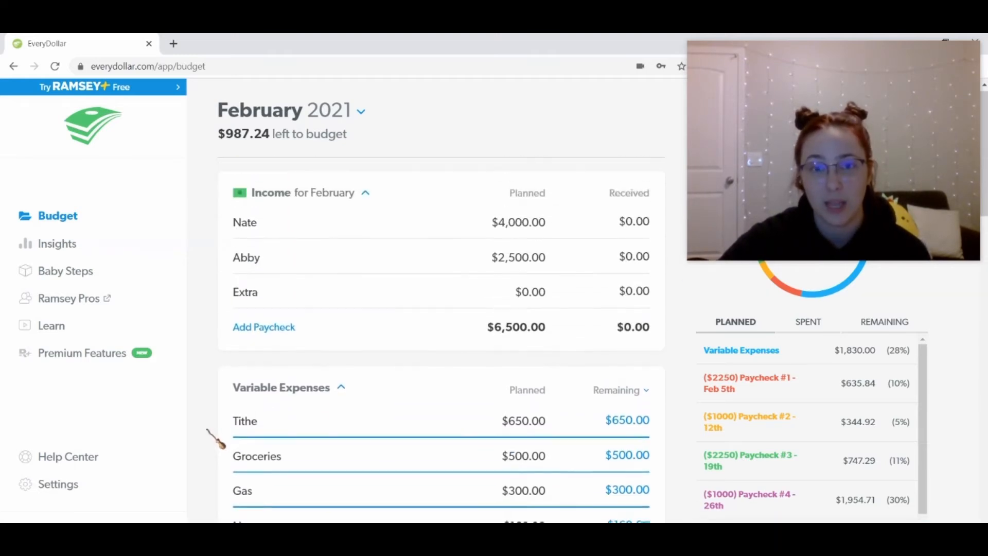
scroll(209, 431, "down", 1)
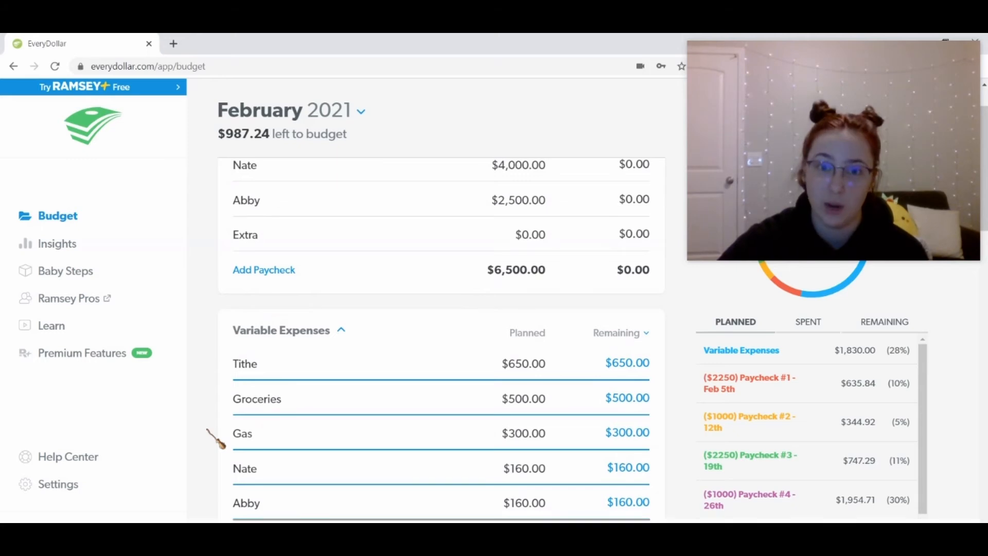
scroll(208, 431, "up", 1)
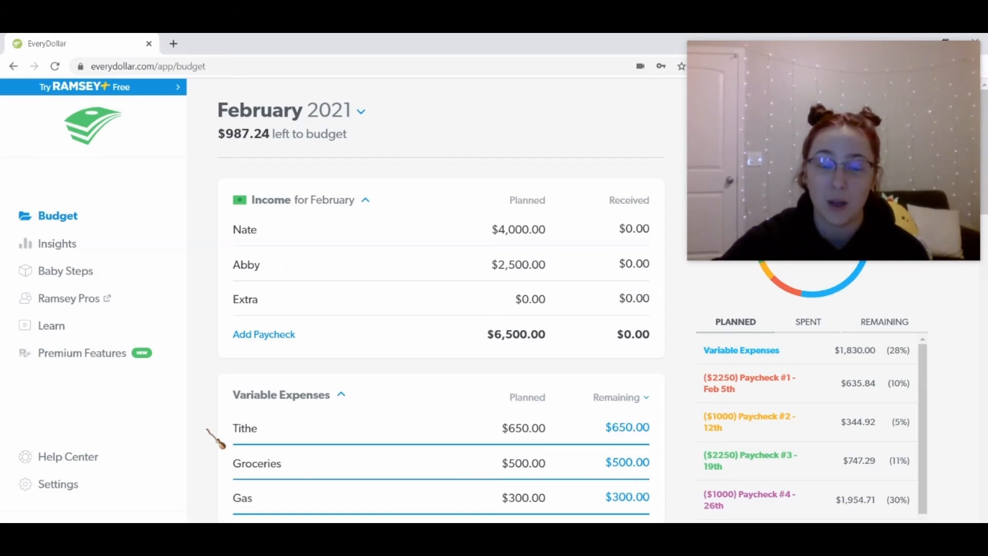
scroll(216, 438, "down", 5)
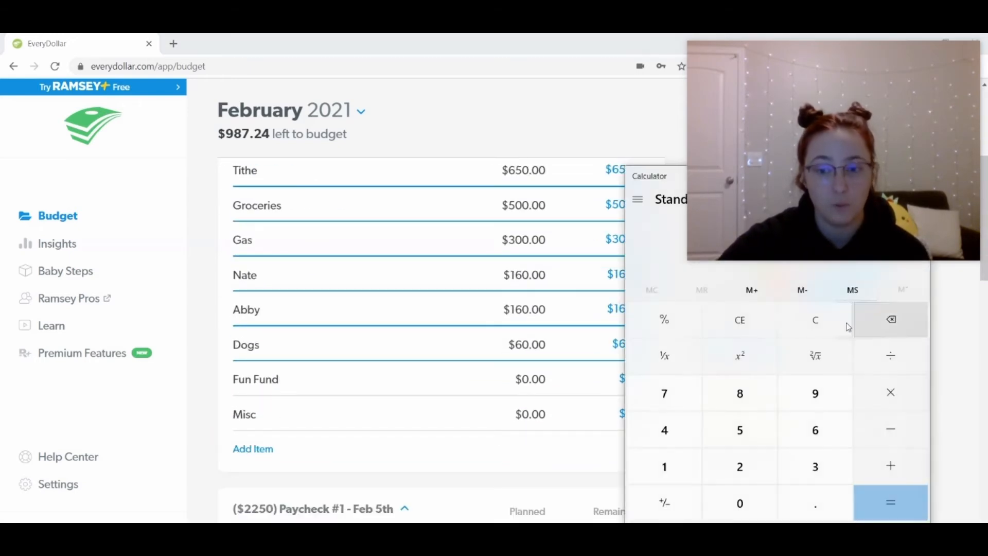
scroll(462, 375, "up", 3)
scroll(461, 374, "up", 3)
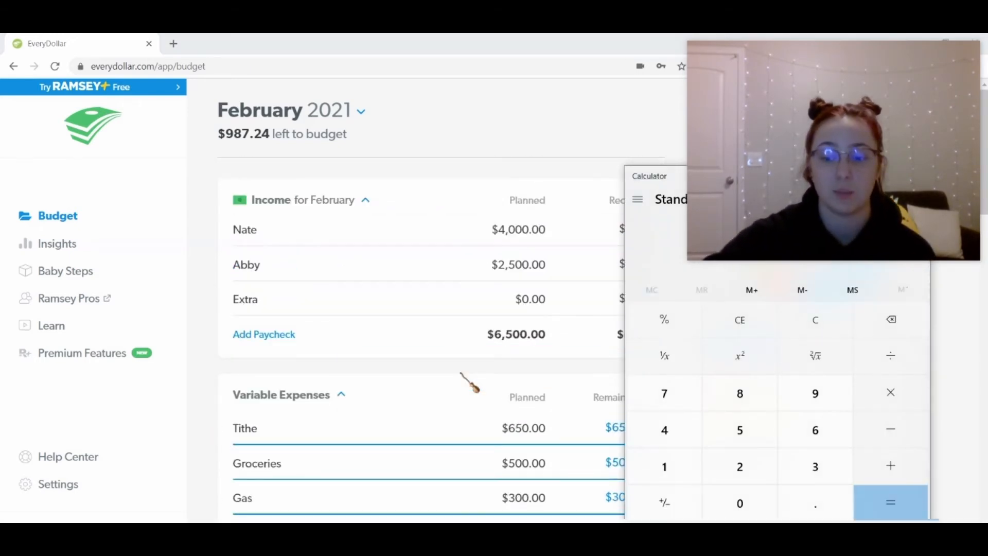
type("0")
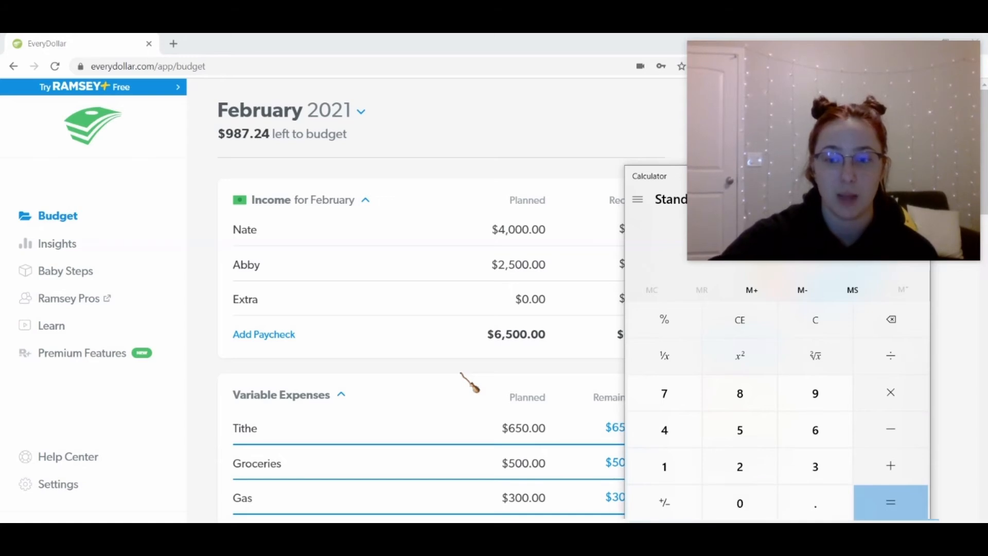
left_click_drag(650, 181, 650, 266)
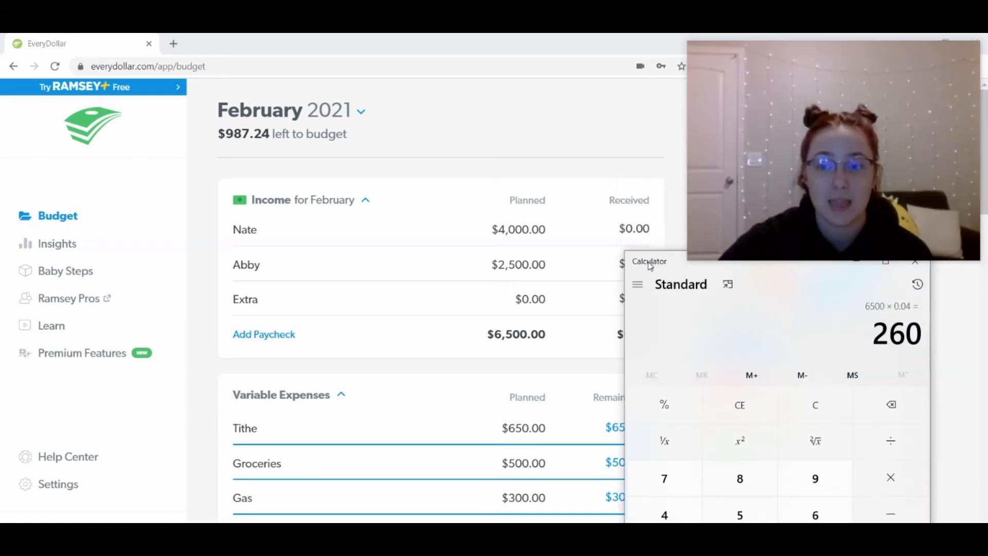
Step: Return to the EveryDollar budget and set the planned amount of Fun Fund to $260
left_click(432, 463)
scroll(480, 419, "down", 3)
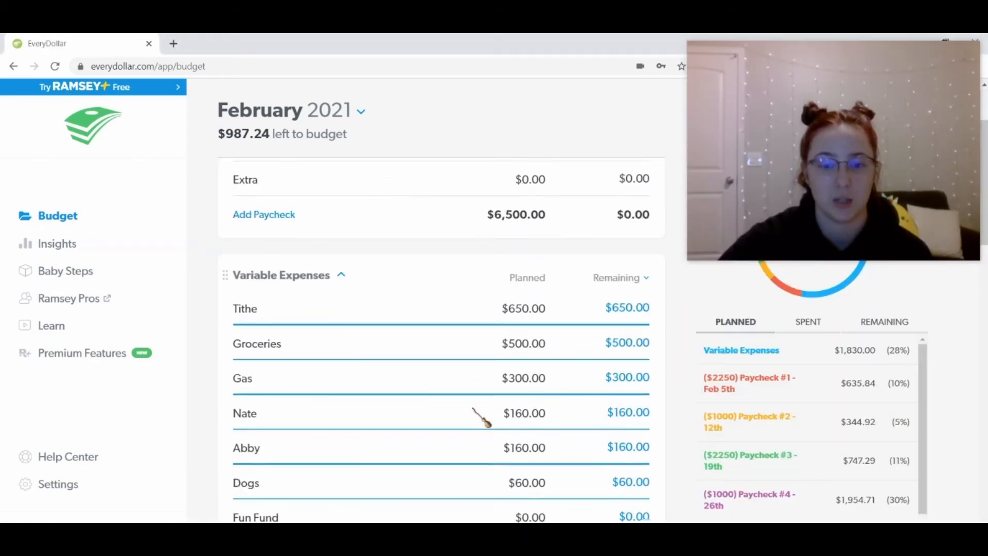
scroll(511, 464, "down", 2)
left_click(530, 446)
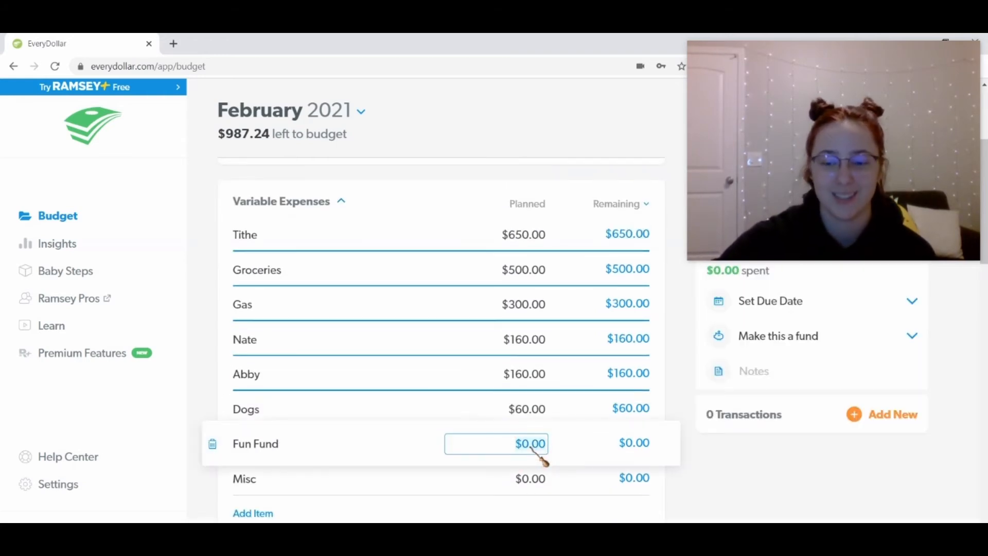
type("260")
key("Tab")
left_click(216, 415)
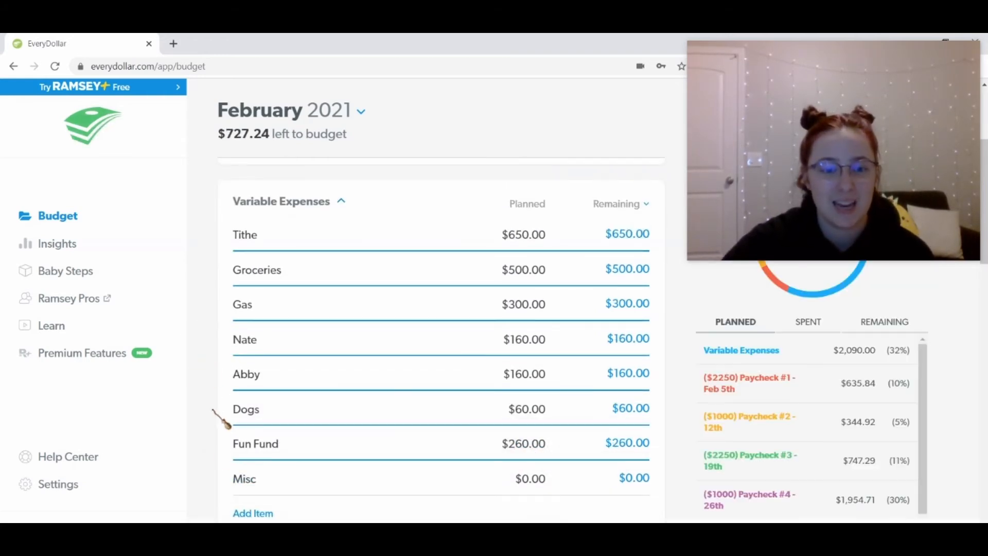
Step: Set the planned amount of the Misc item in Variable Expenses to $150
left_click(525, 484)
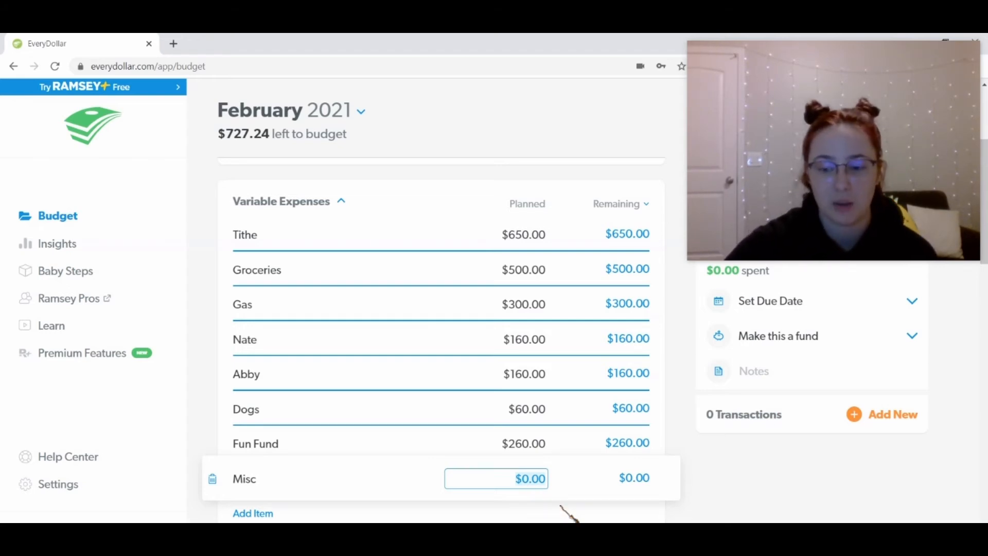
type("150")
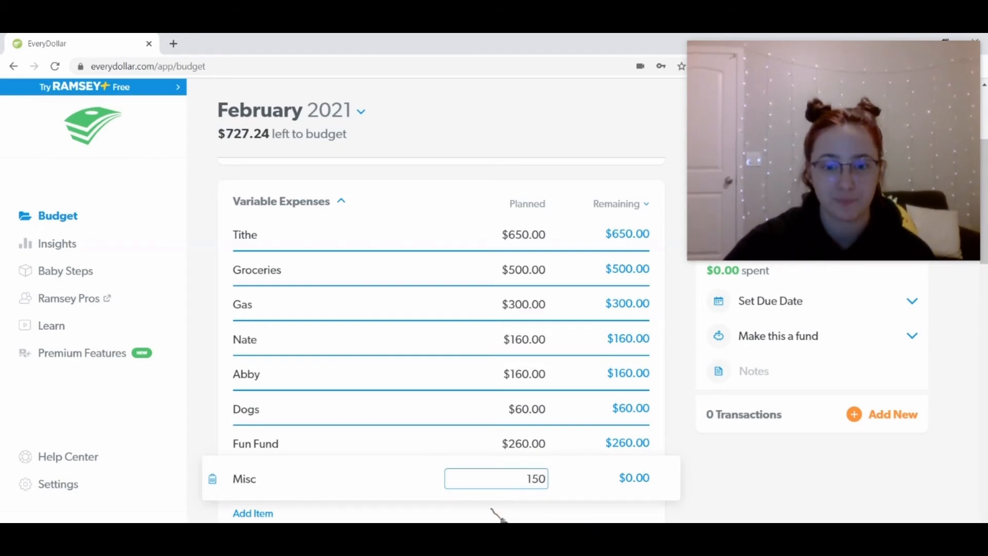
key("Tab")
left_click(186, 384)
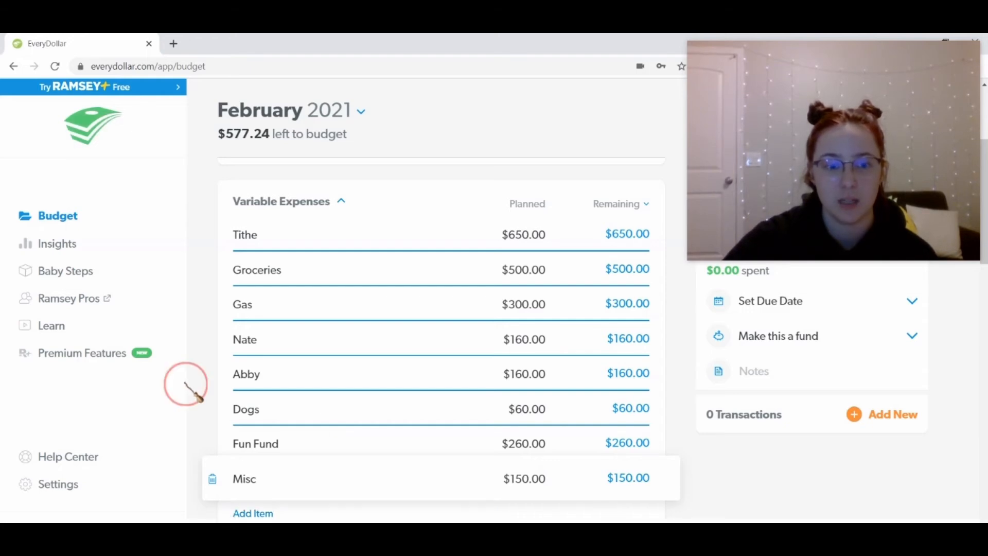
Step: Reorder the Variable Expenses items so Fun Fund sits directly below Gas and Misc directly above Dogs
left_click_drag(225, 445, 223, 350)
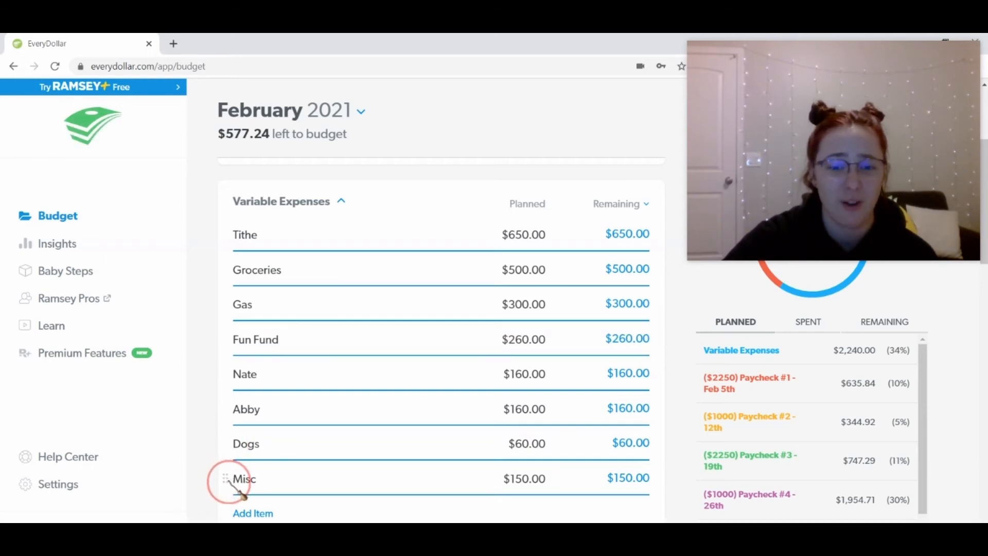
left_click_drag(228, 484, 191, 433)
Step: Review the planned bills in the paycheck groups, the Variable Expenses items and the income section
scroll(201, 440, "down", 7)
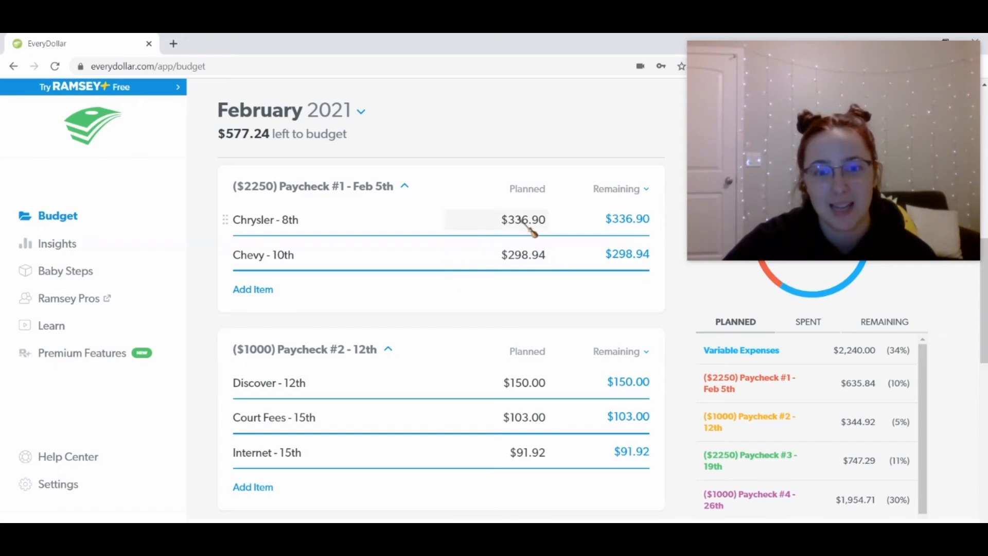
scroll(476, 399, "down", 3)
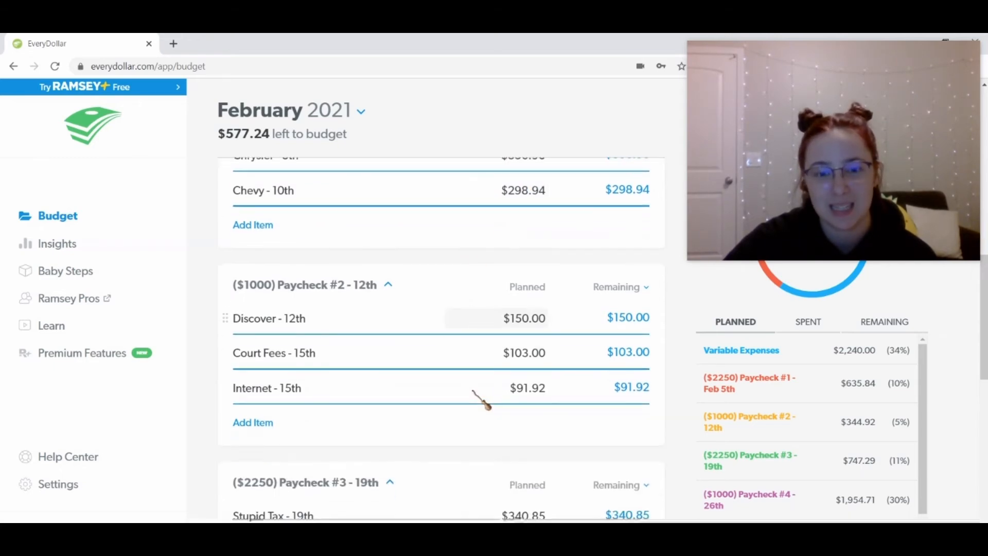
scroll(354, 329, "down", 3)
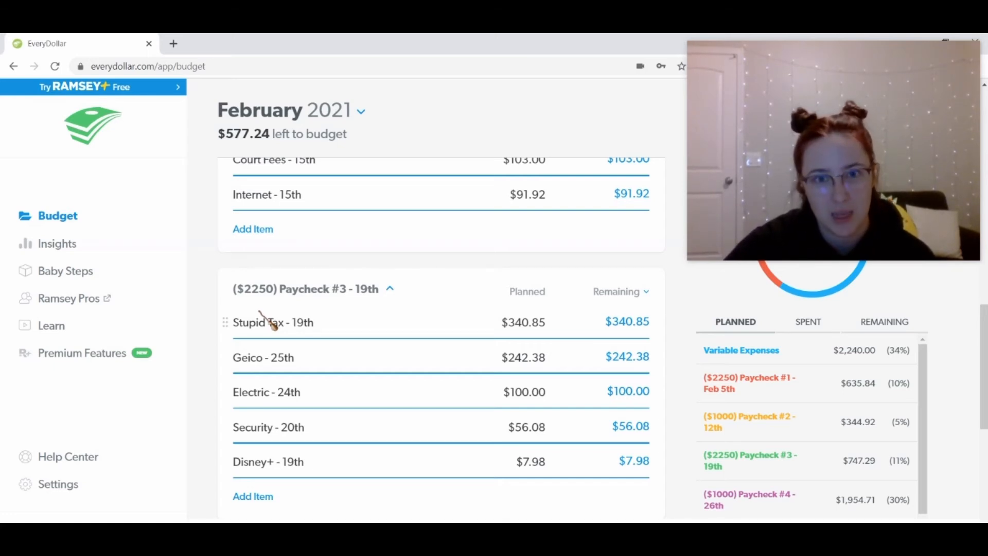
scroll(267, 321, "up", 5)
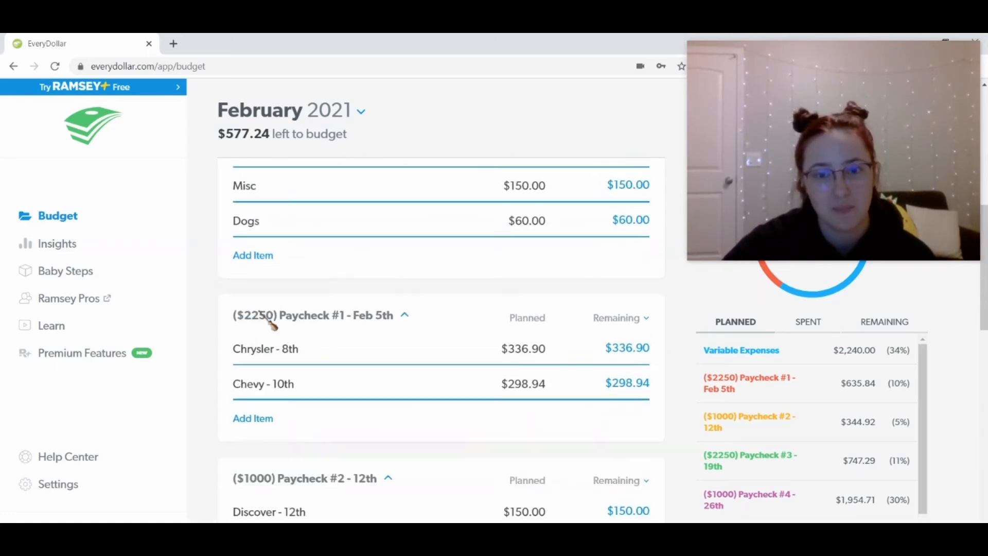
scroll(267, 322, "up", 8)
scroll(203, 352, "down", 2)
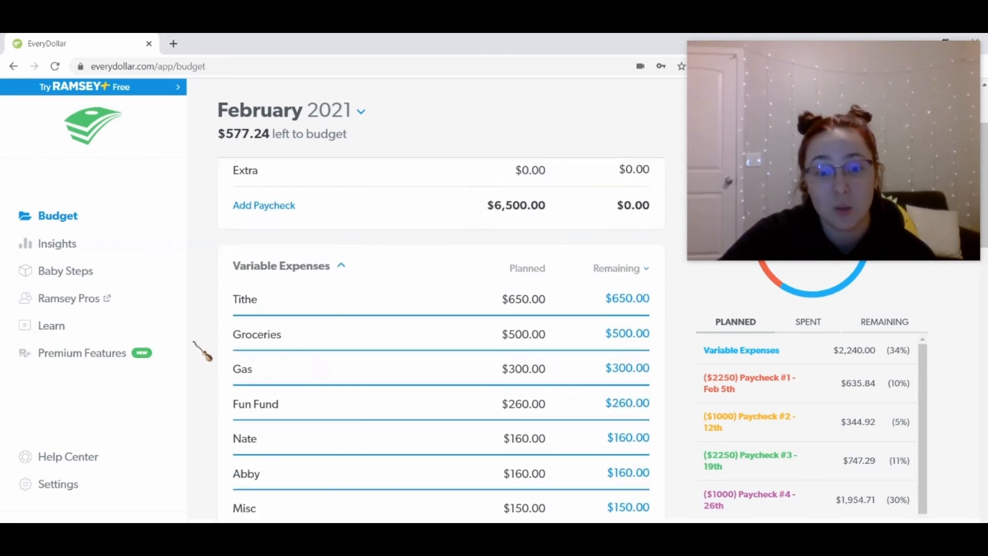
scroll(203, 353, "down", 1)
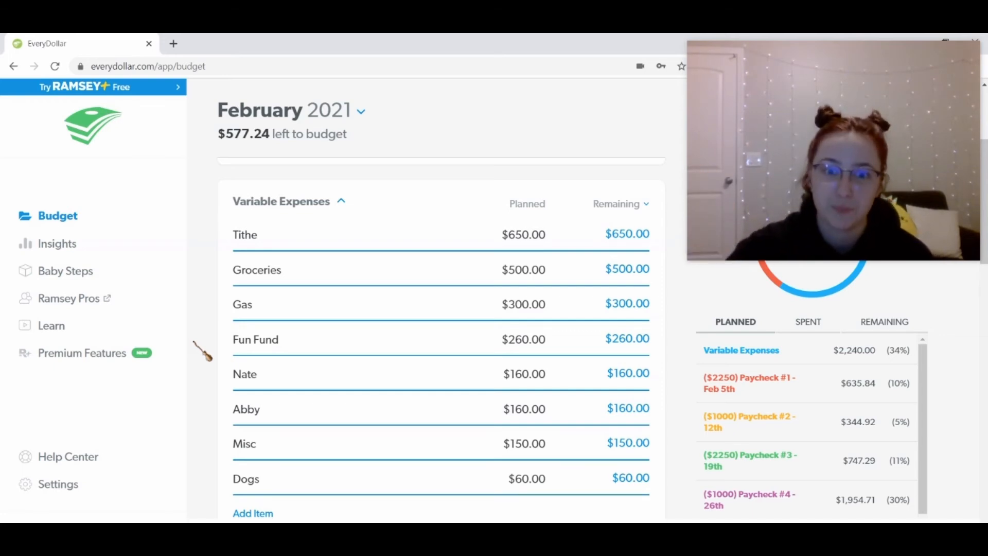
scroll(193, 344, "up", 1)
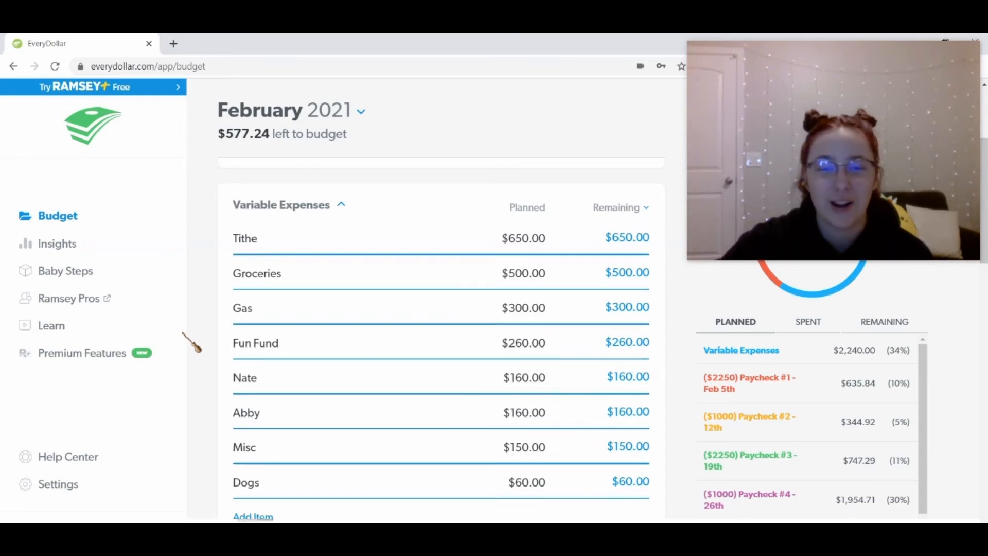
scroll(193, 344, "up", 2)
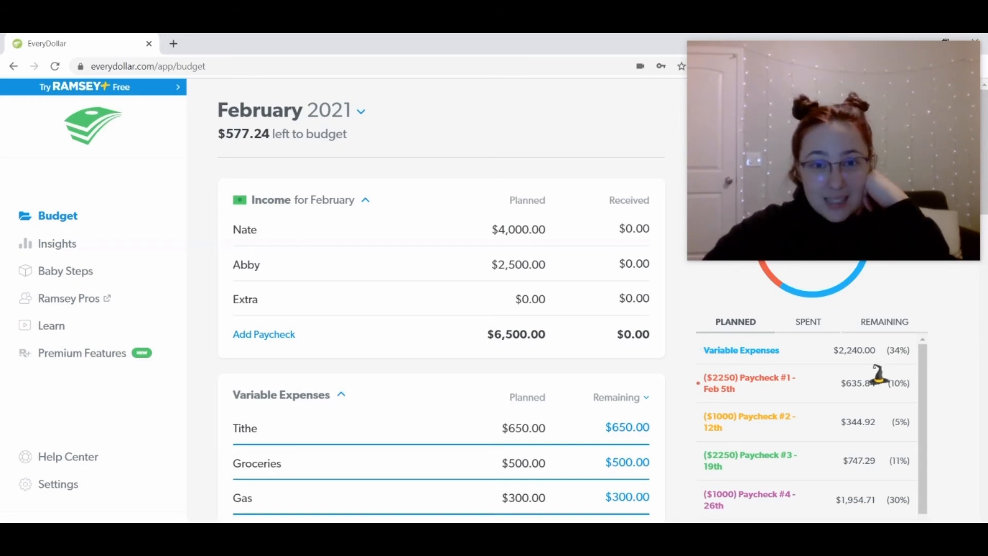
Step: Add a new budget group named Debt Snowball below the Debt group
scroll(215, 387, "down", 20)
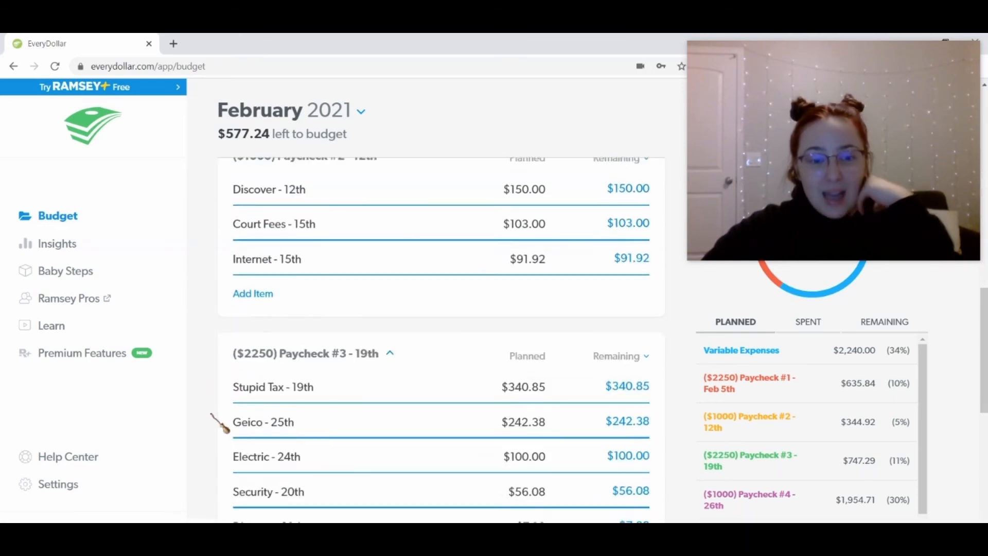
left_click(257, 395)
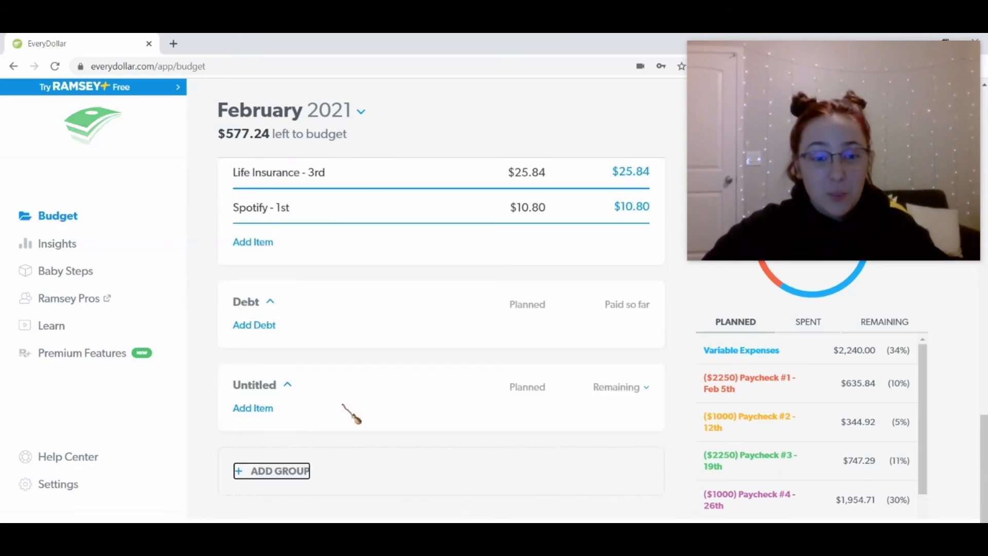
left_click(243, 389)
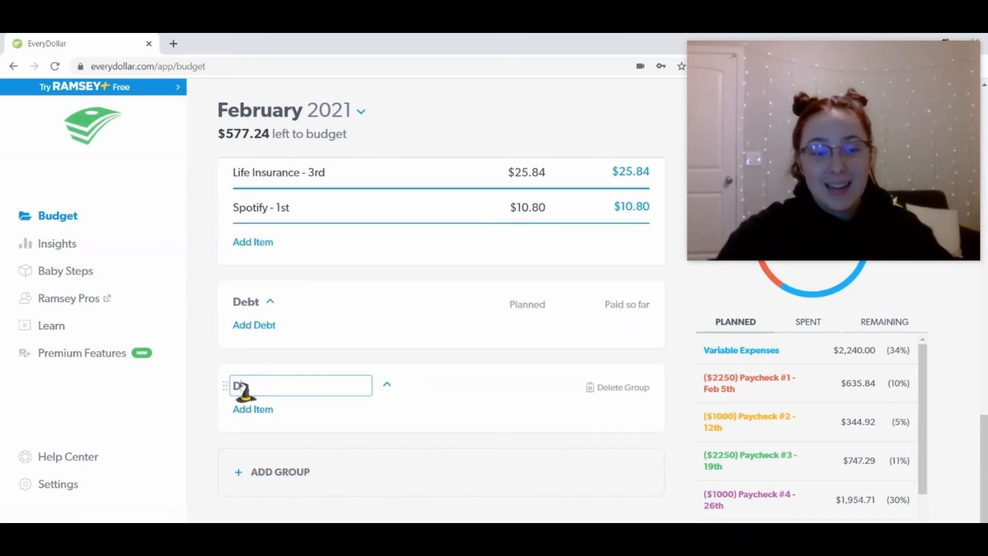
type("Debt Snowbal")
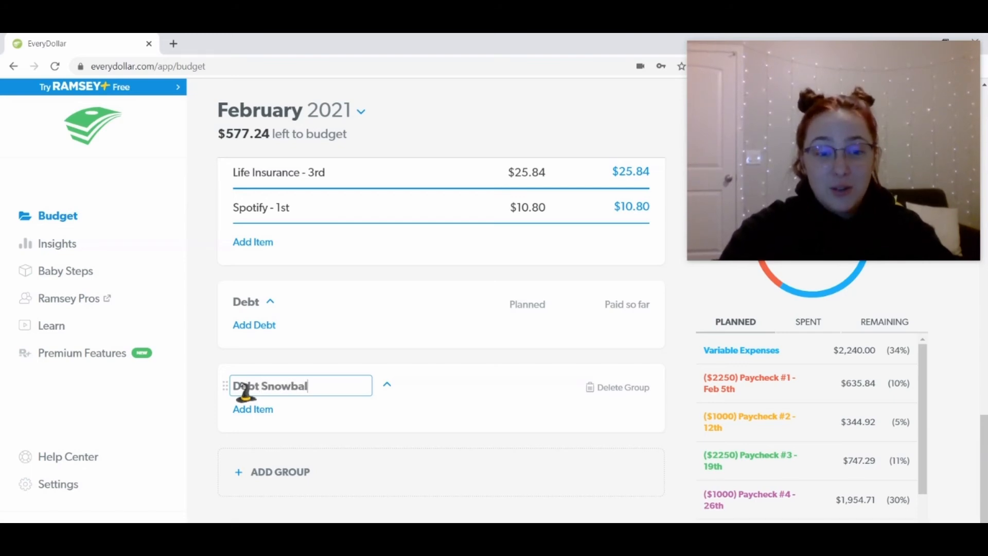
type("l")
key("Return")
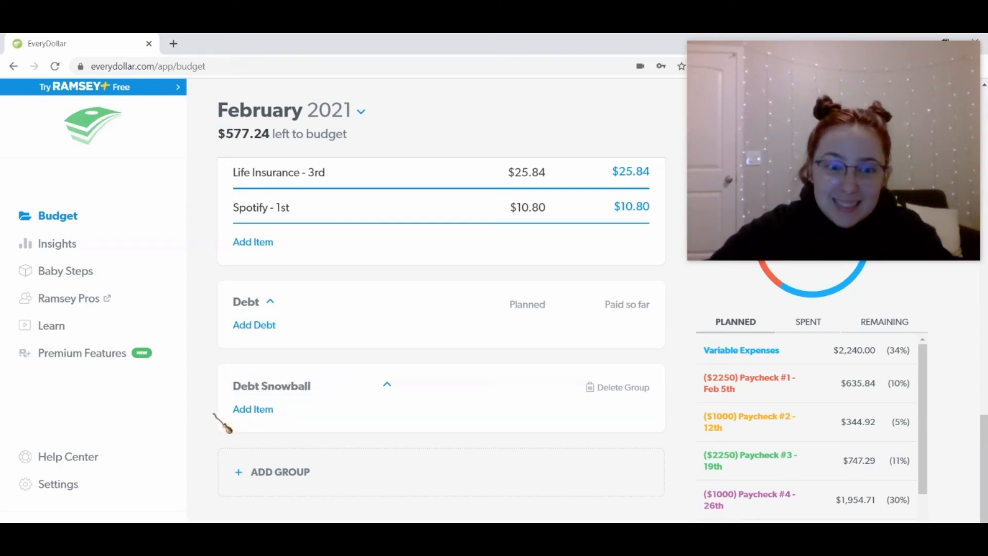
Step: Add an item named Debt Snowball to the Debt Snowball group with a planned amount of $577.24
left_click(247, 412)
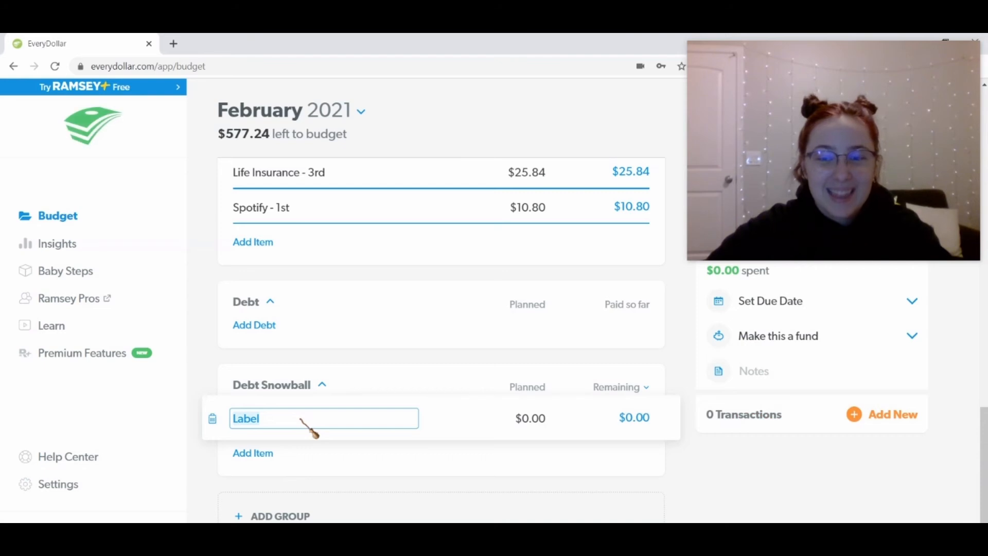
type("De")
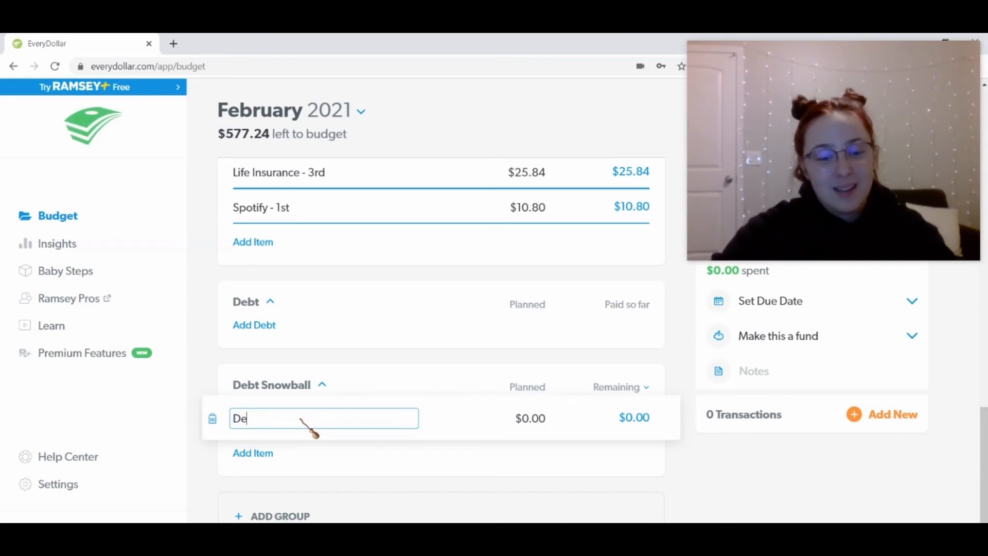
type("bt Snowball")
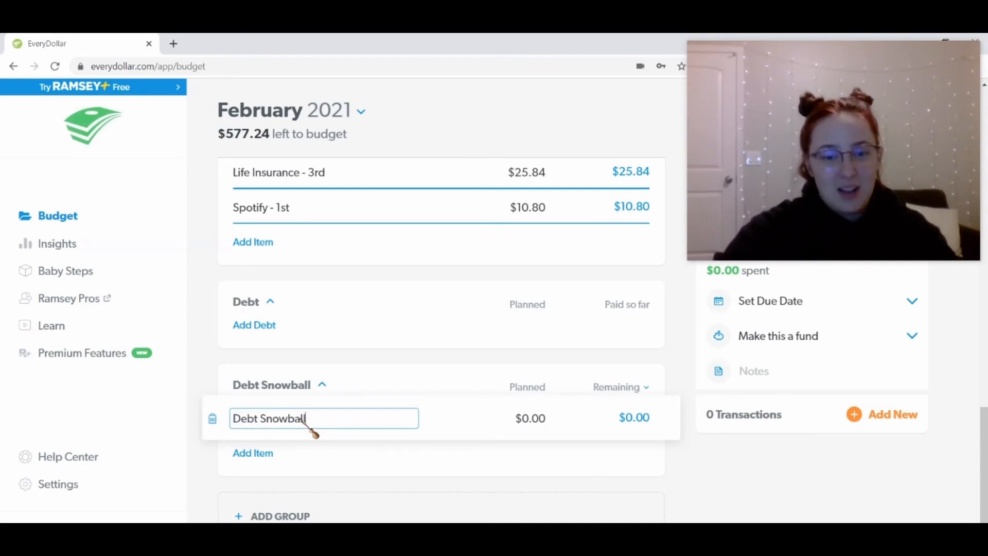
key("Tab")
type("577.24")
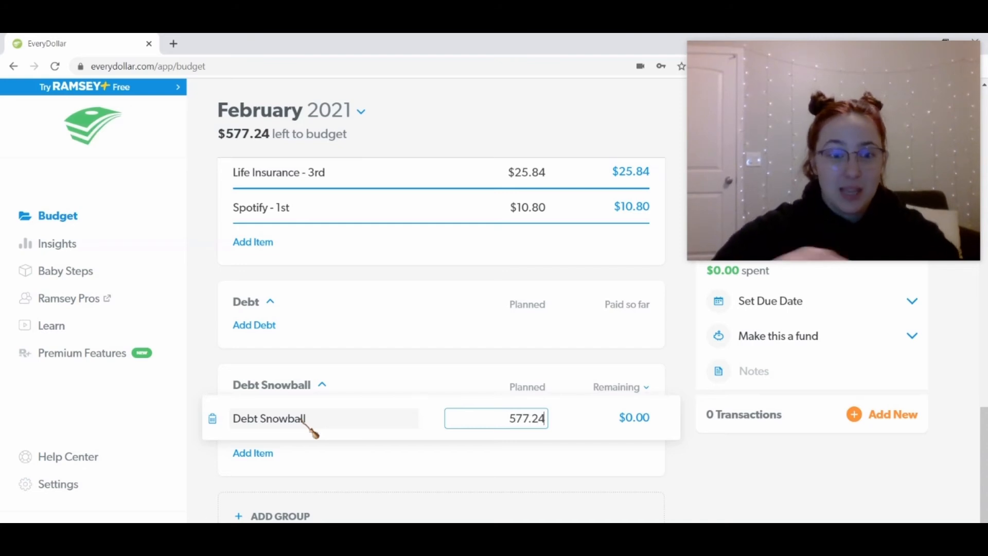
left_click(215, 381)
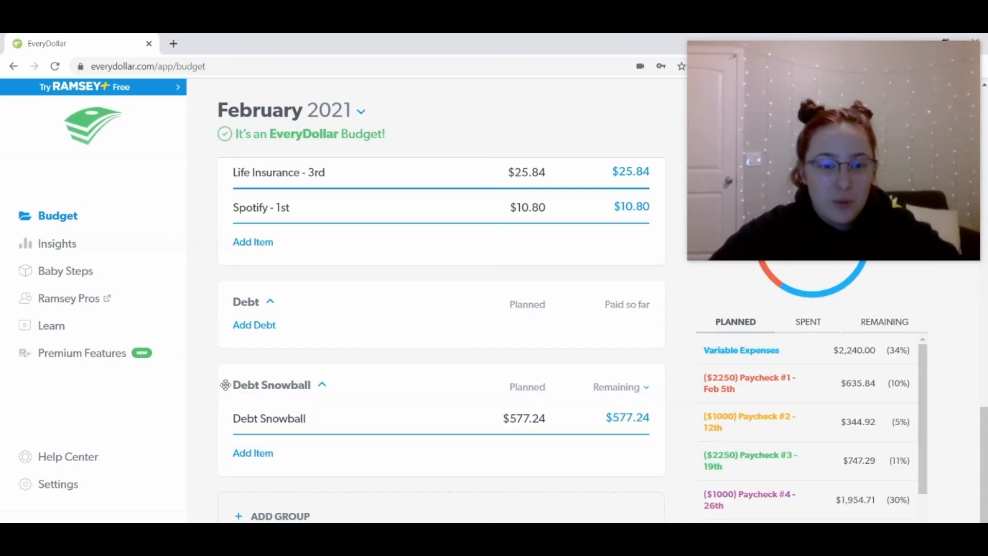
Step: Move the Debt Snowball group directly below the Income section, above Variable Expenses
left_click_drag(227, 381, 226, 309)
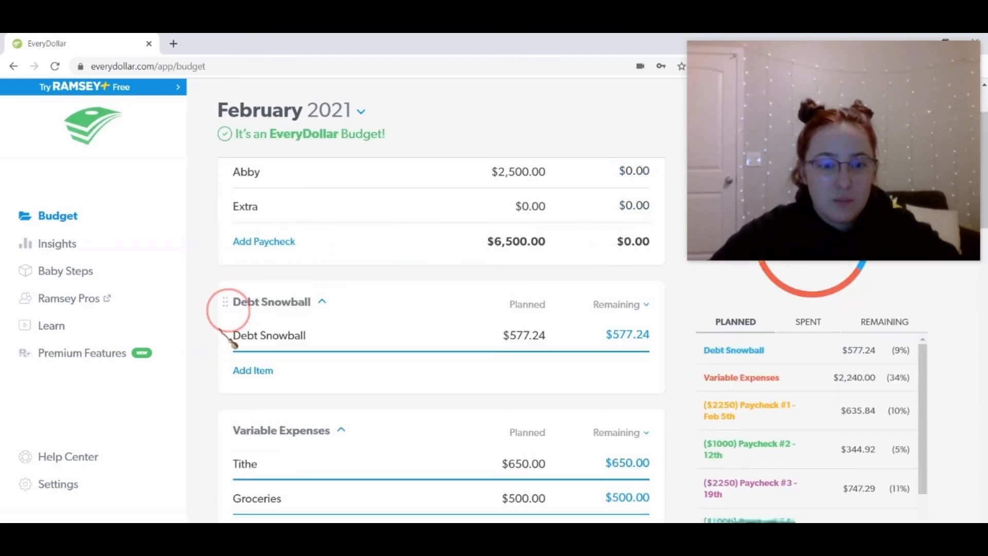
scroll(221, 288, "down", 1)
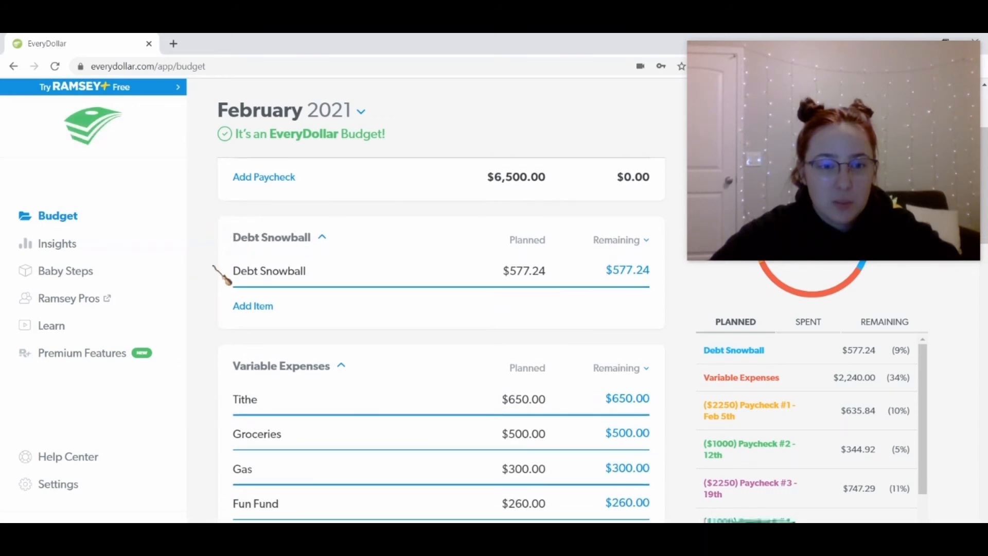
scroll(220, 278, "down", 1)
left_click_drag(225, 177, 251, 448)
scroll(226, 309, "up", 1)
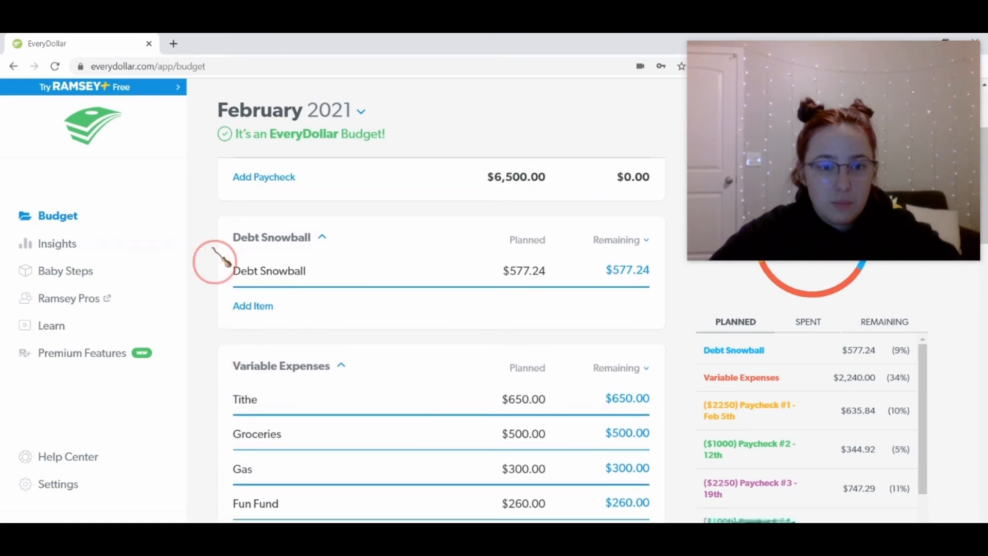
mouse_move(225, 237)
left_mouse_down()
mouse_move(242, 516)
mouse_move(230, 242)
left_mouse_up()
Step: Review the Income section, the Debt Snowball group and the planned Variable Expenses items
scroll(195, 323, "down", 2)
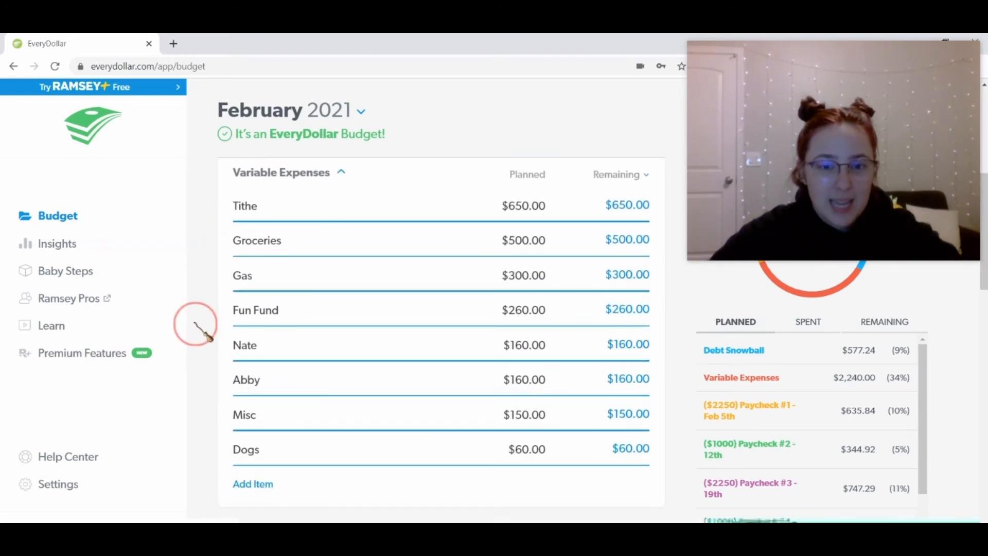
scroll(195, 323, "up", 6)
scroll(195, 324, "down", 3)
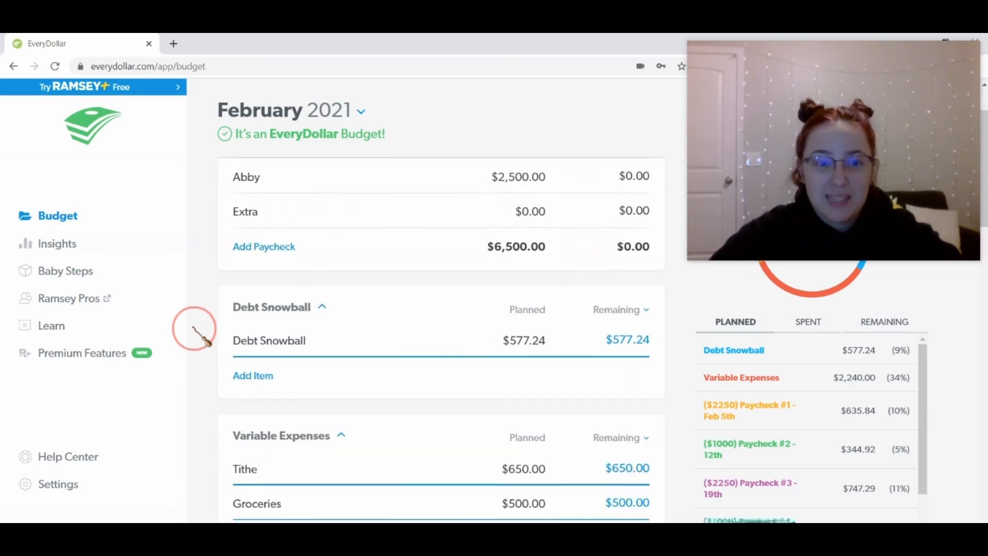
scroll(201, 315, "up", 2)
scroll(205, 309, "up", 1)
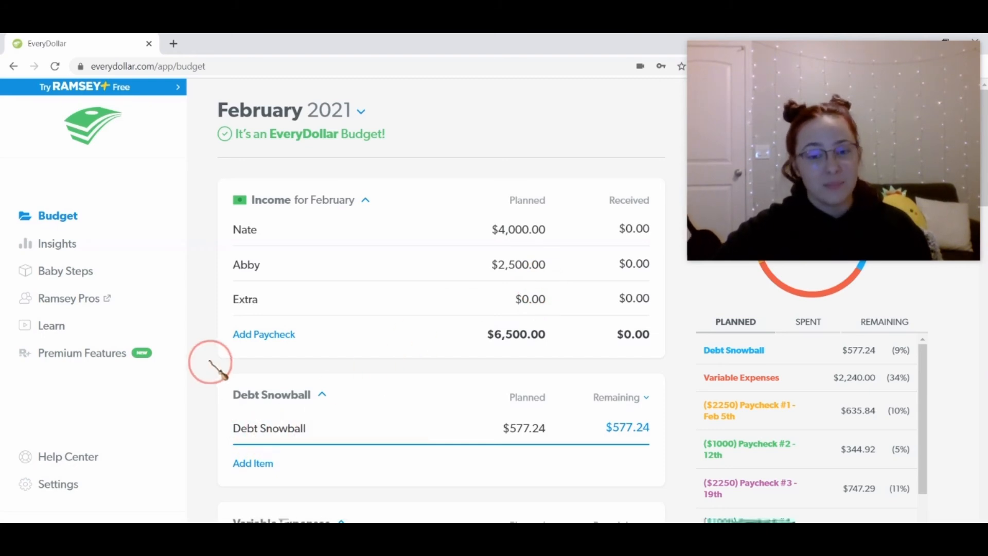
scroll(211, 365, "down", 1)
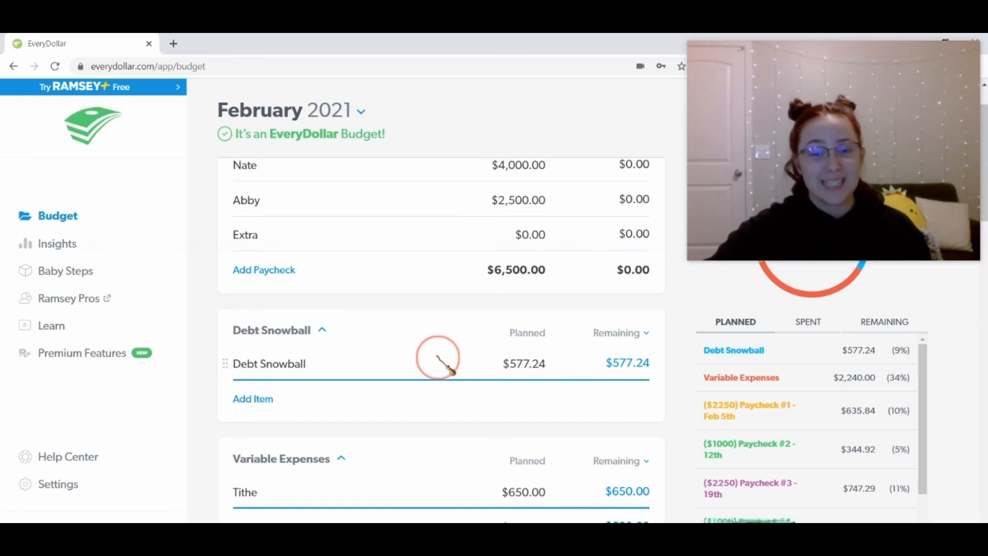
scroll(438, 357, "down", 2)
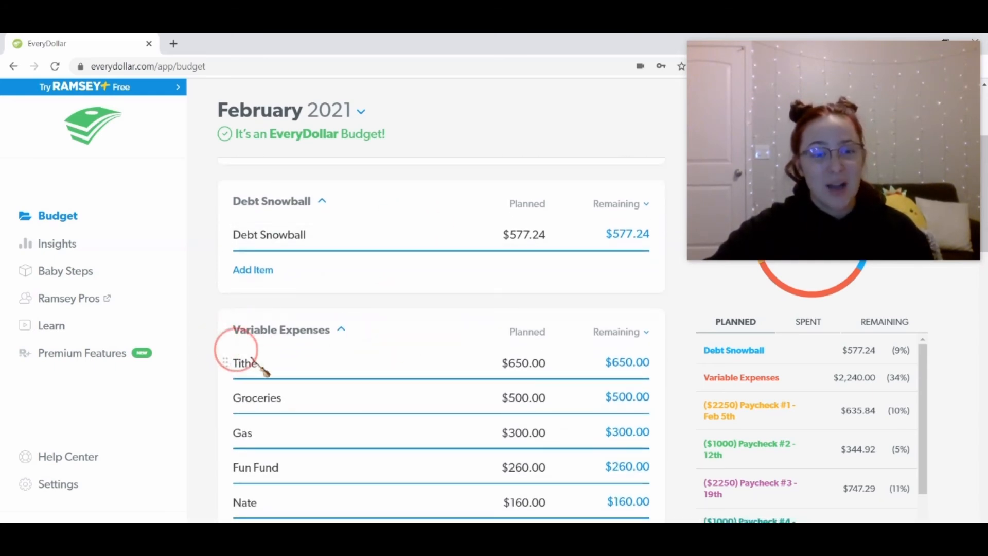
scroll(406, 350, "down", 1)
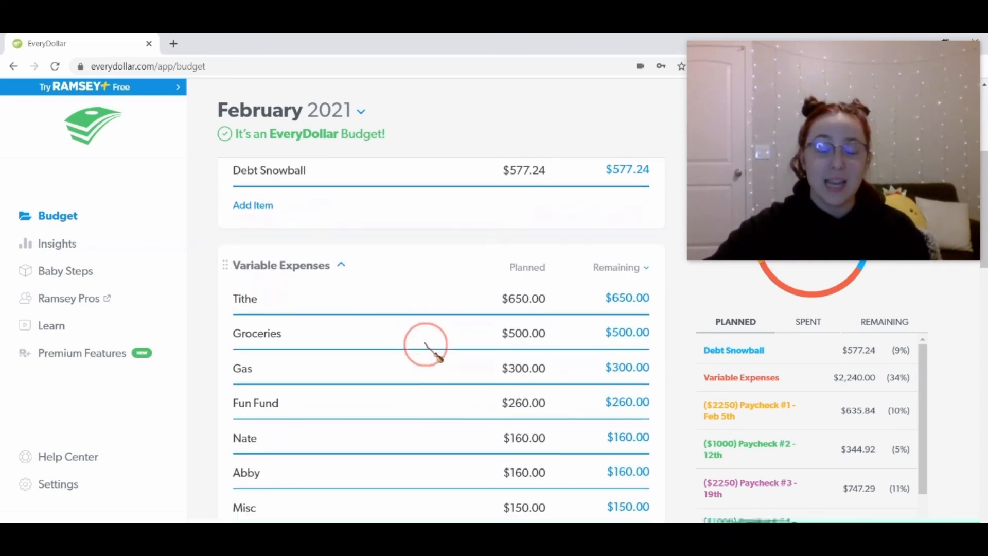
scroll(412, 344, "down", 1)
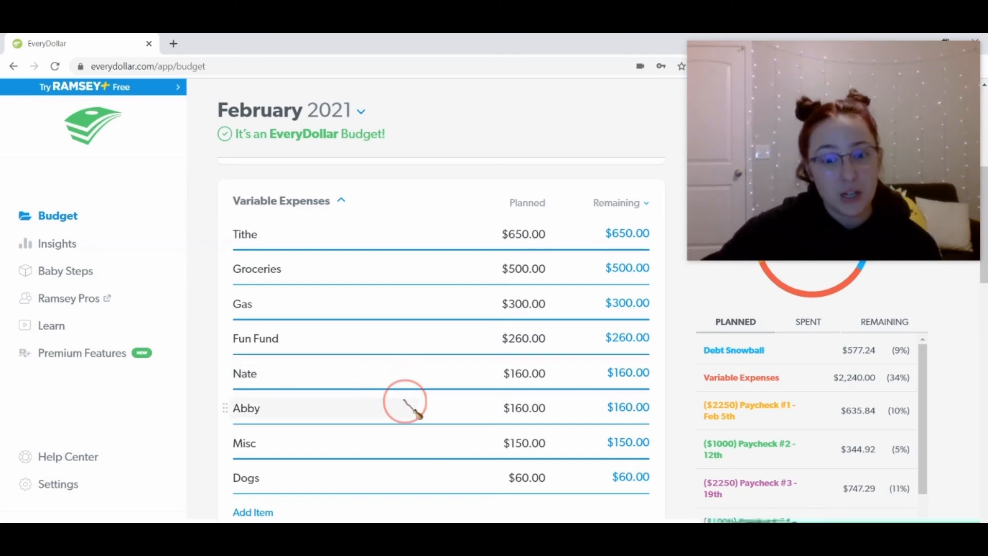
scroll(409, 448, "down", 1)
scroll(212, 413, "down", 1)
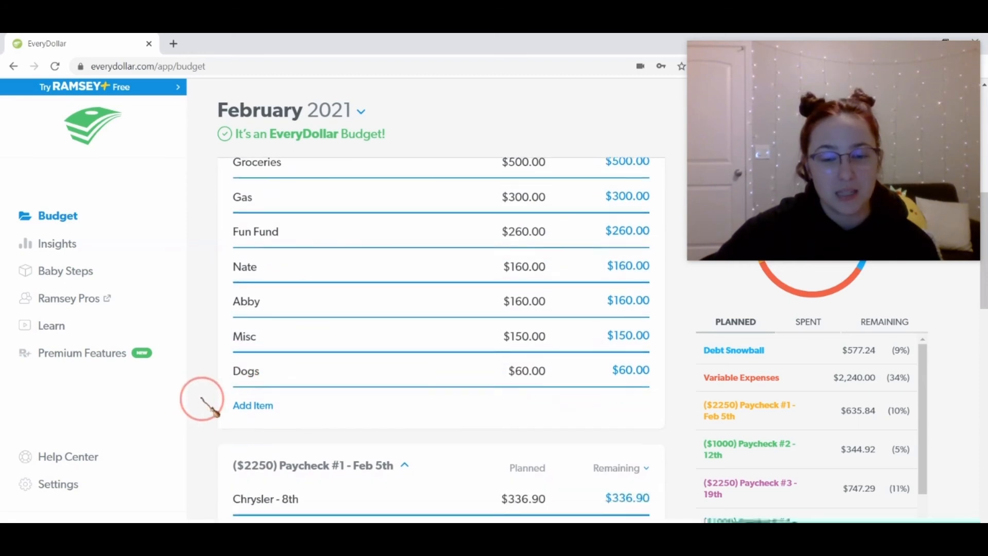
Step: Review the bills planned in the four paycheck groups and the planned share of each group
scroll(211, 412, "down", 2)
scroll(212, 412, "down", 2)
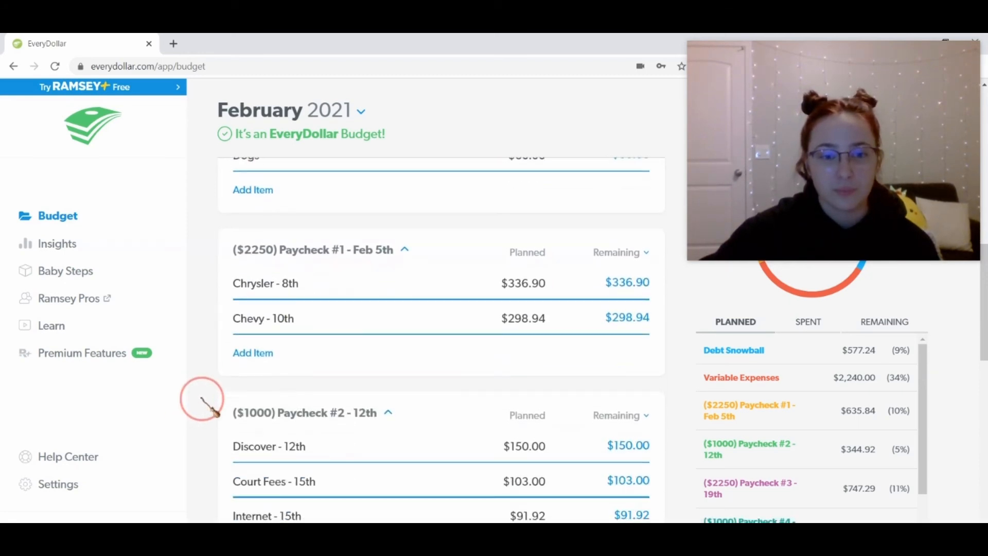
scroll(211, 411, "down", 1)
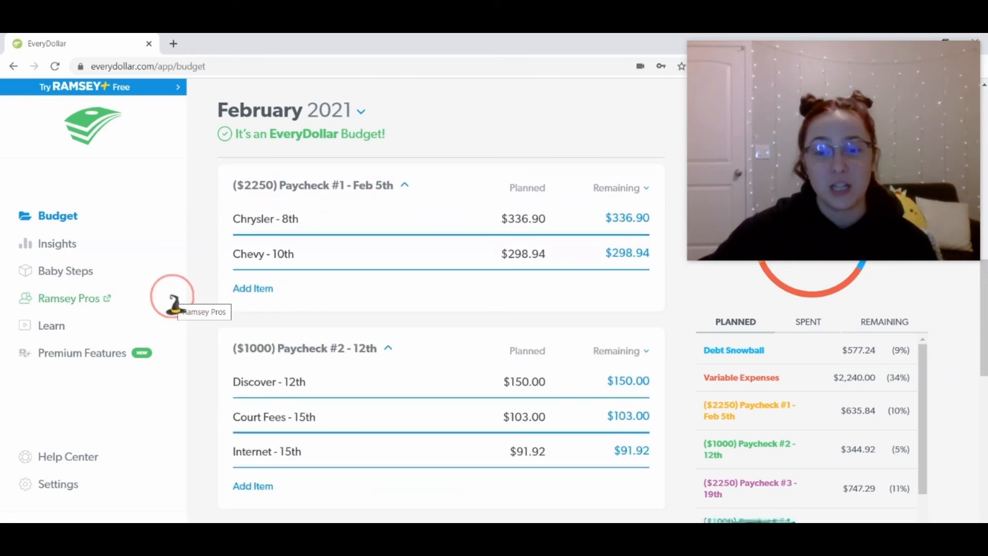
scroll(779, 500, "down", 1)
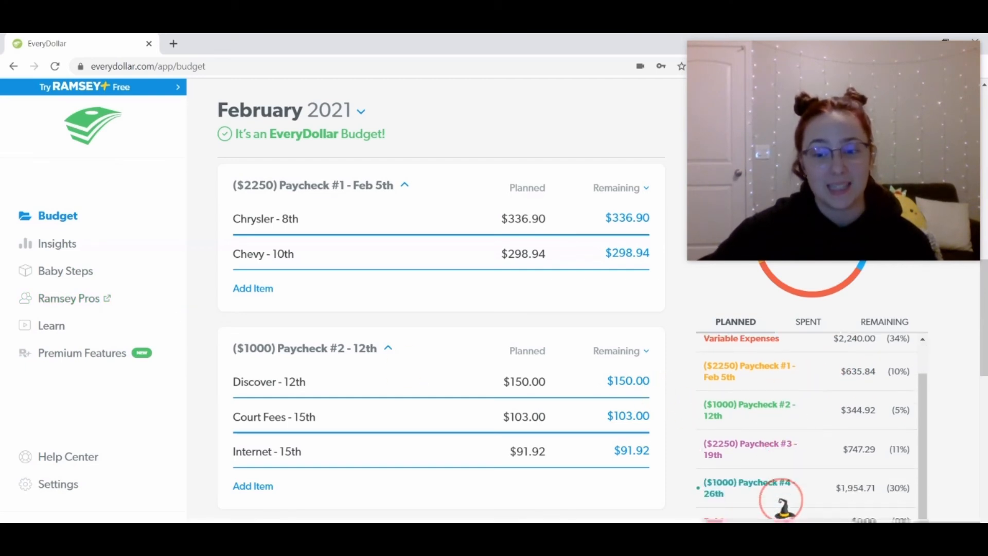
scroll(746, 418, "up", 1)
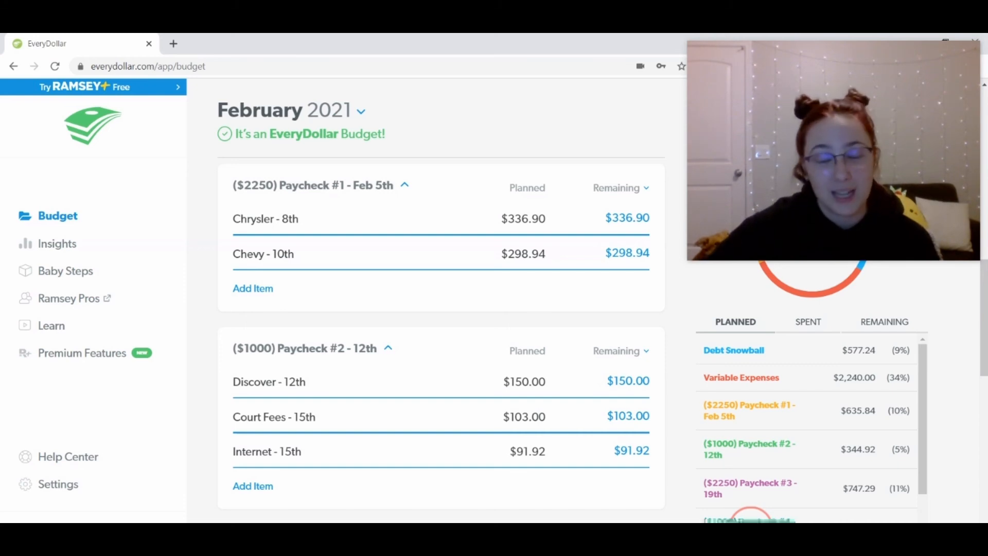
scroll(216, 361, "down", 9)
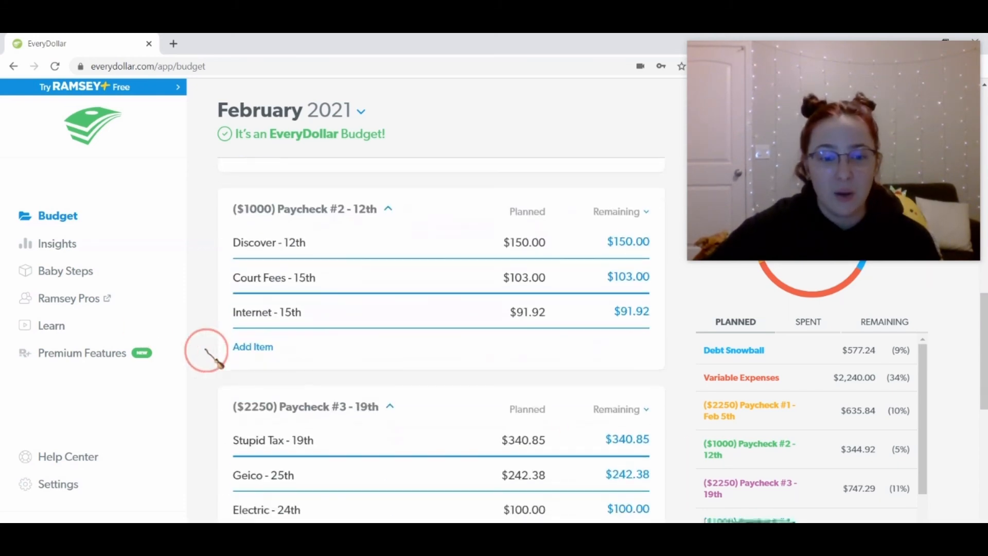
scroll(216, 361, "down", 4)
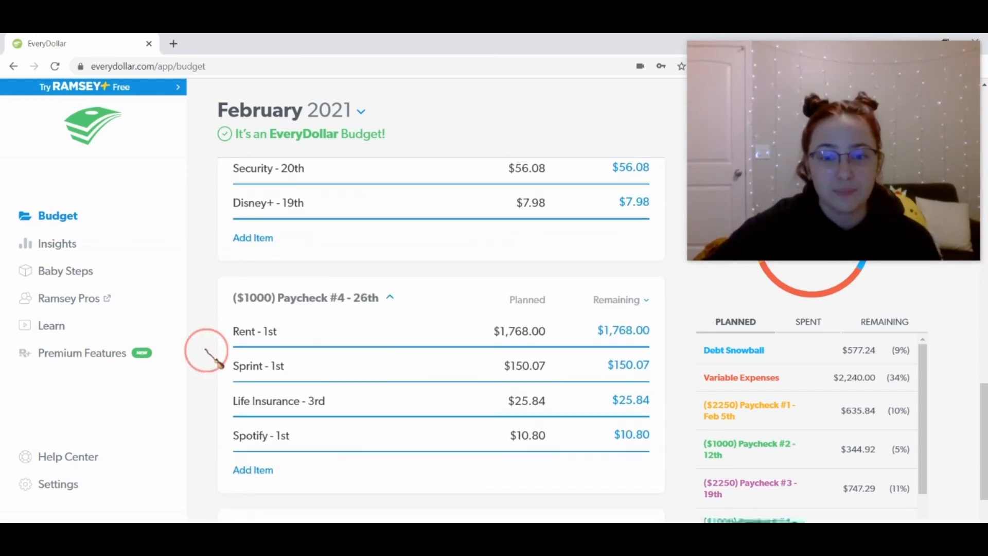
scroll(216, 362, "up", 4)
scroll(216, 362, "up", 15)
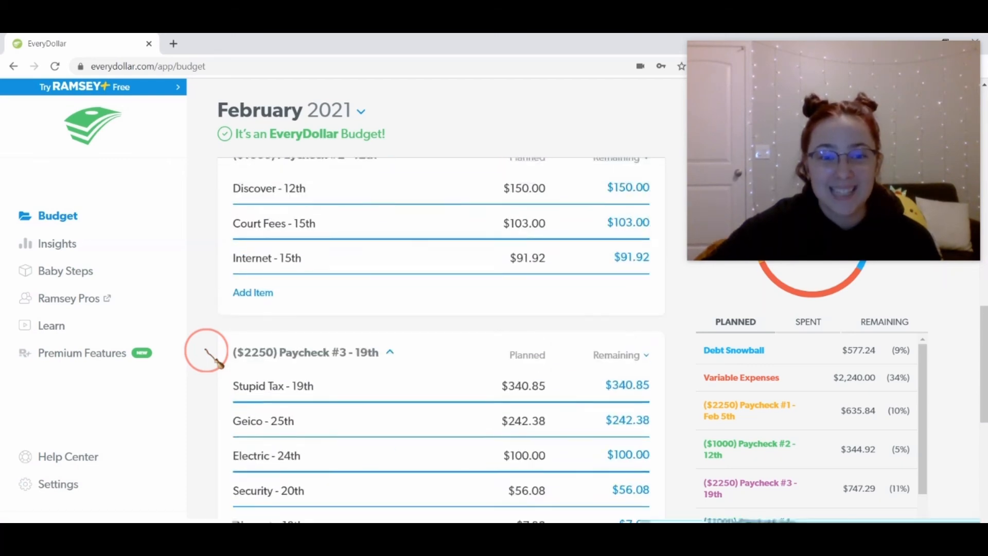
scroll(219, 360, "up", 1)
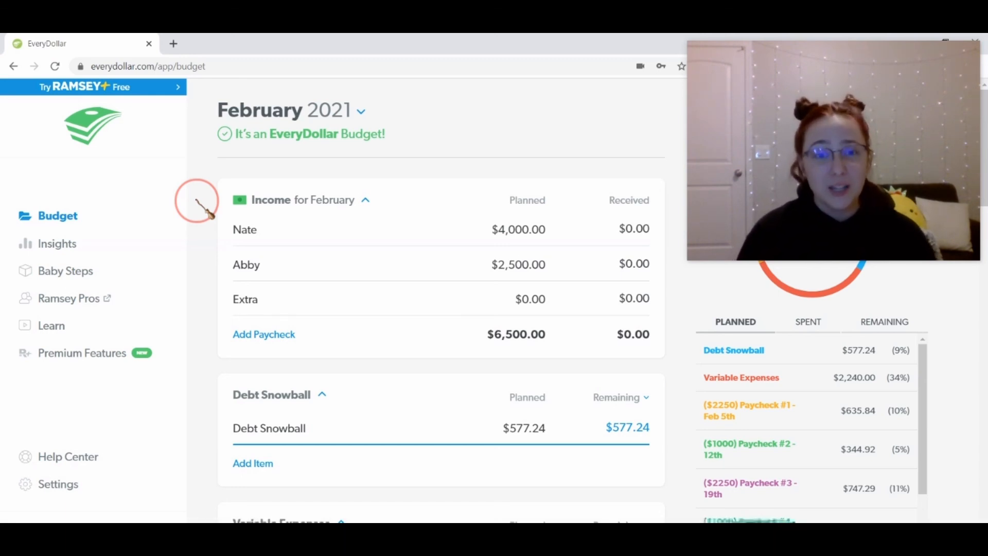
Step: Track a $200.00 expense dated 02/01/21 with the merchant Chrysler under the Debt Snowball item, declining the upgrade offer
scroll(206, 232, "down", 3)
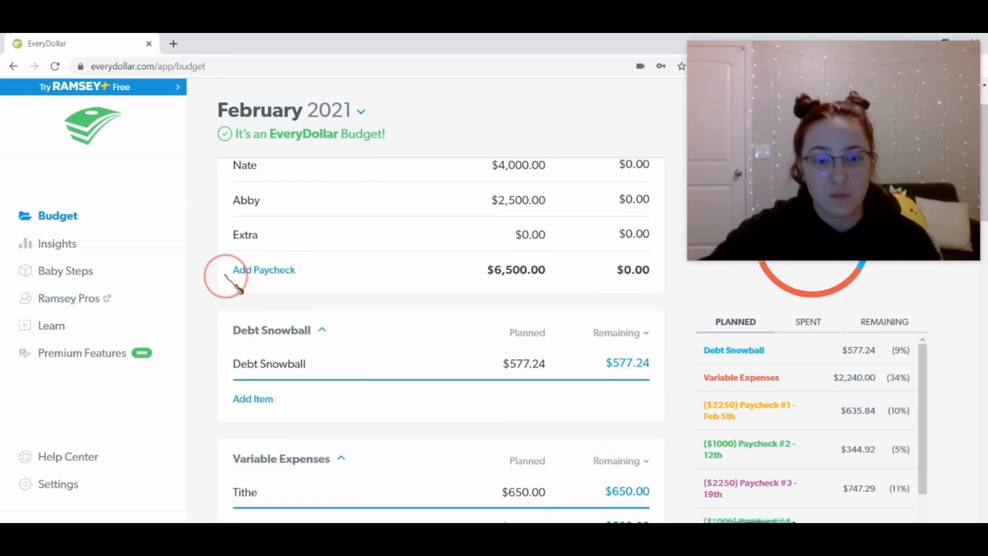
left_click(295, 300)
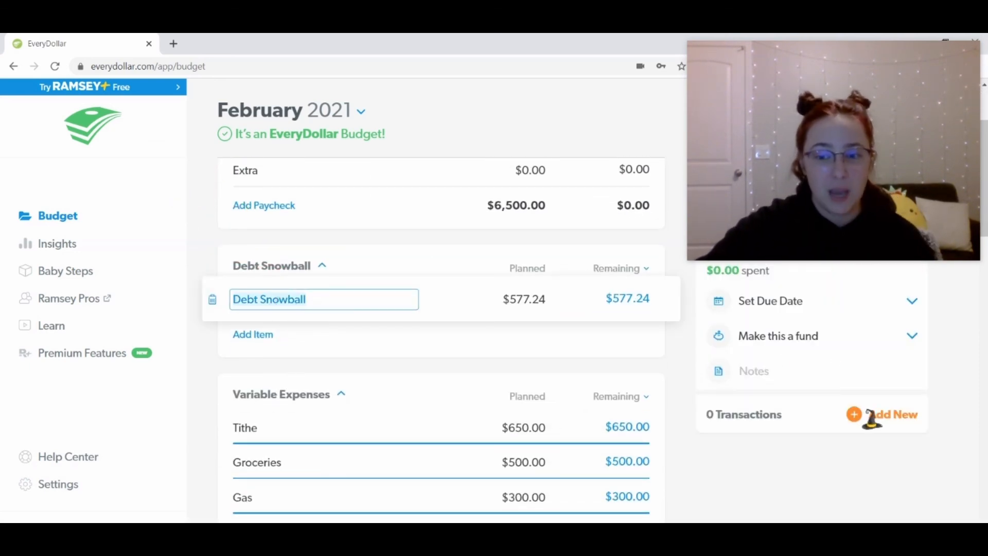
left_click(877, 417)
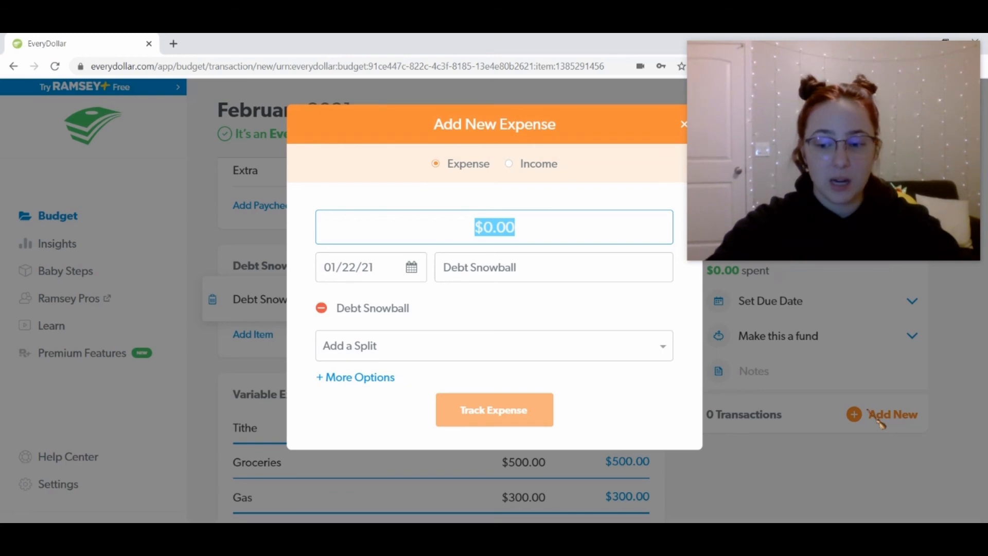
type("200.00")
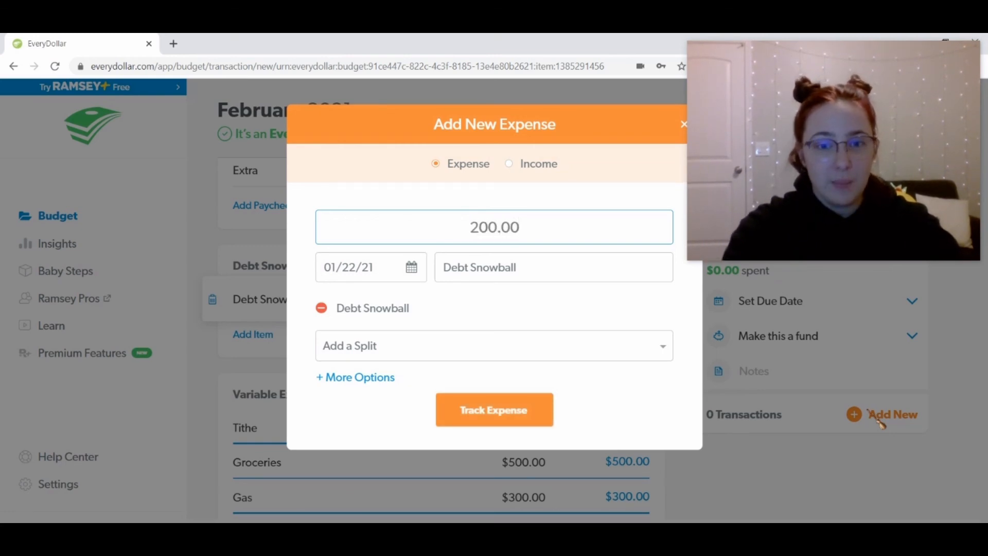
left_click(413, 269)
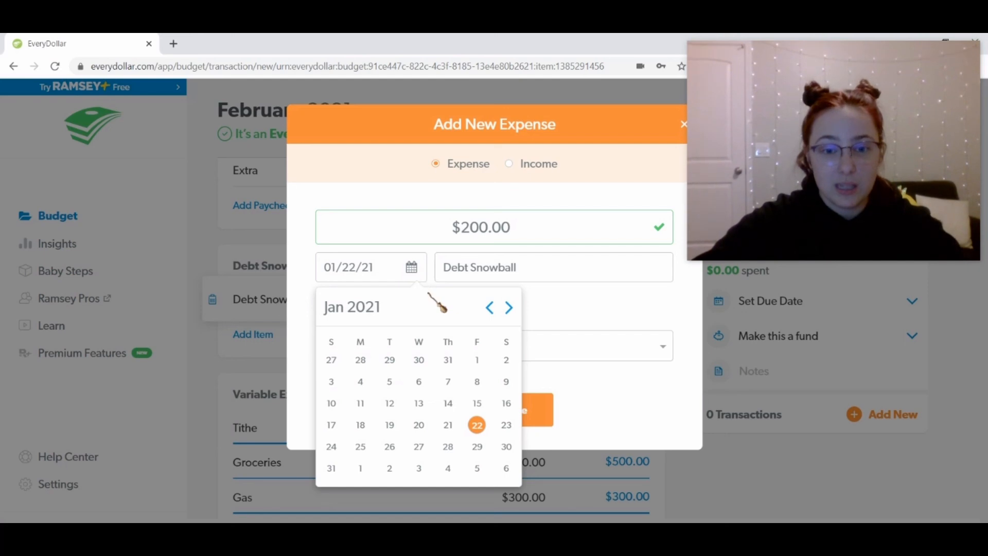
left_click(366, 470)
left_click(522, 268)
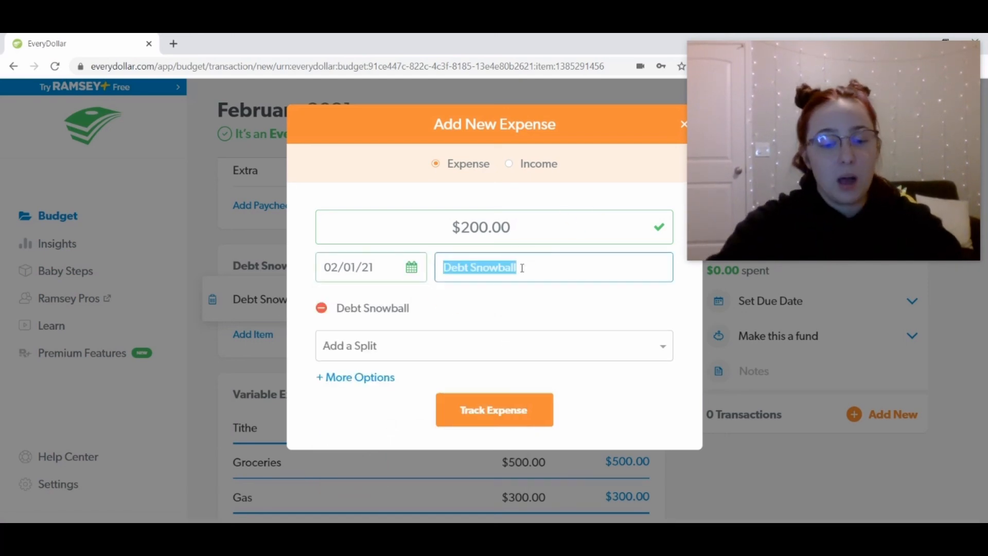
type("Chrysler")
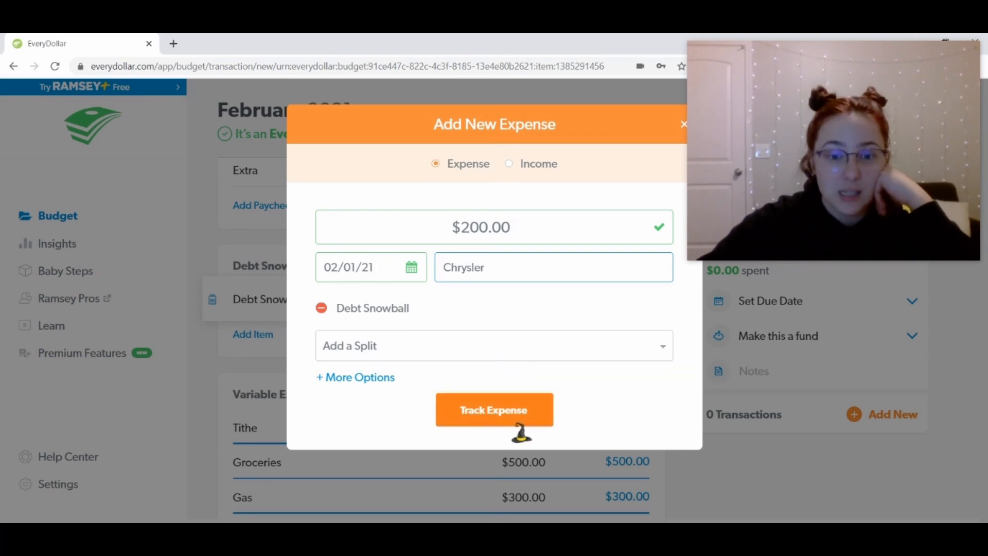
left_click(452, 407)
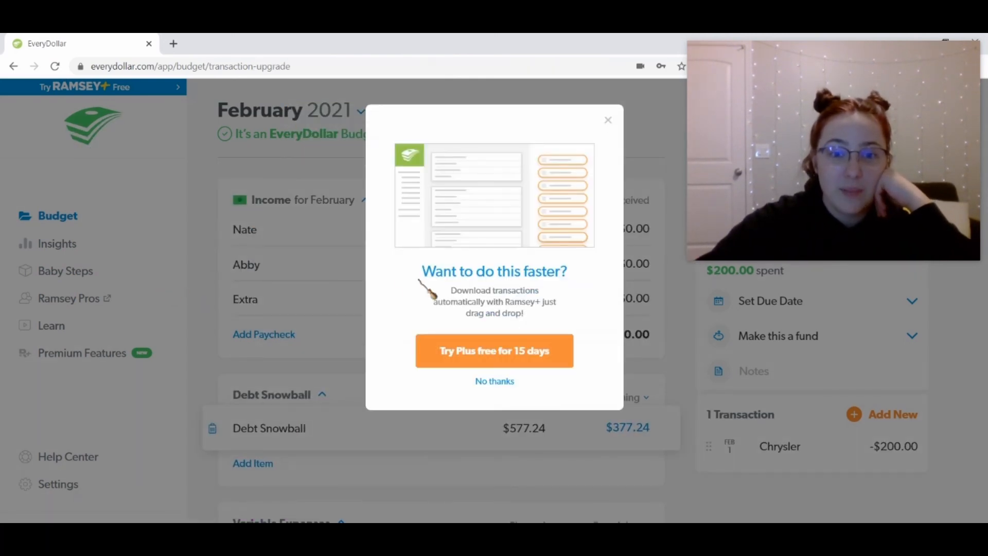
left_click(493, 382)
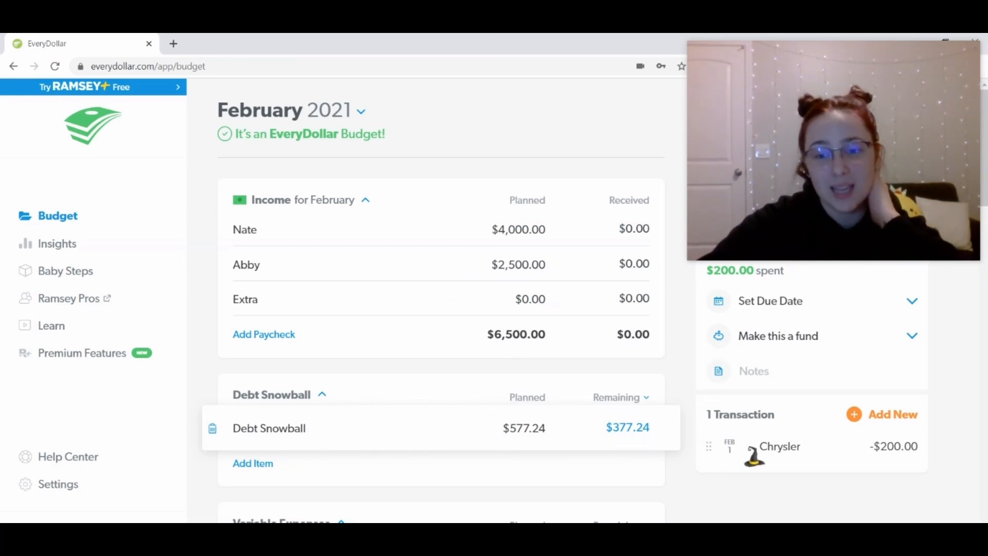
Step: Delete the Chrysler transaction from the Debt Snowball item and close the item's details
left_click(758, 447)
left_click(522, 442)
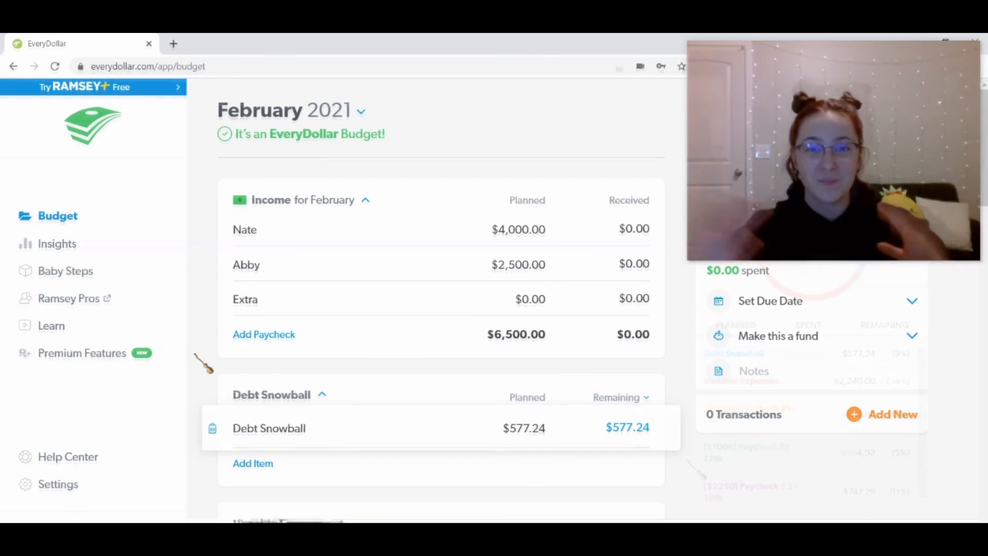
left_click(204, 363)
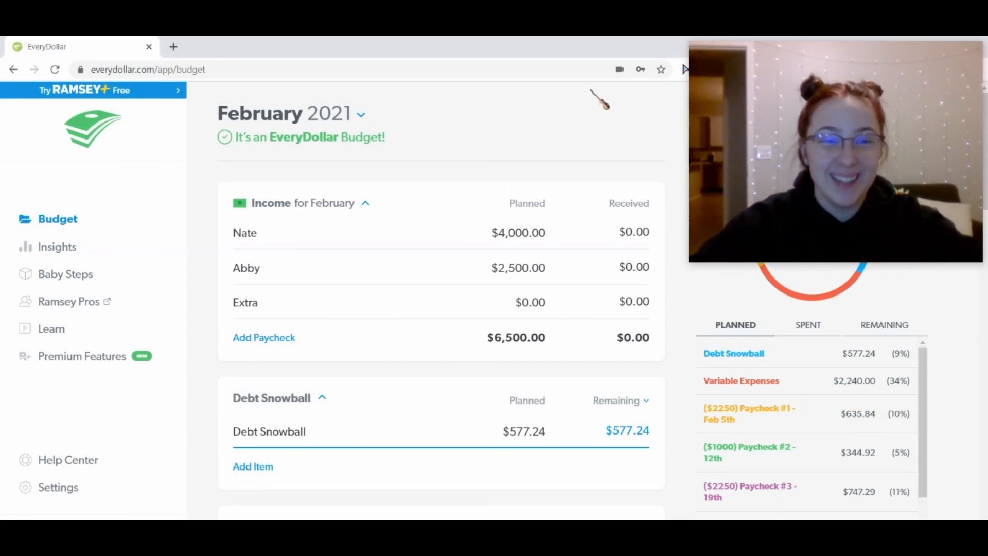
Step: Switch to March 2021 and start its budget as a copy of February's
left_click(301, 111)
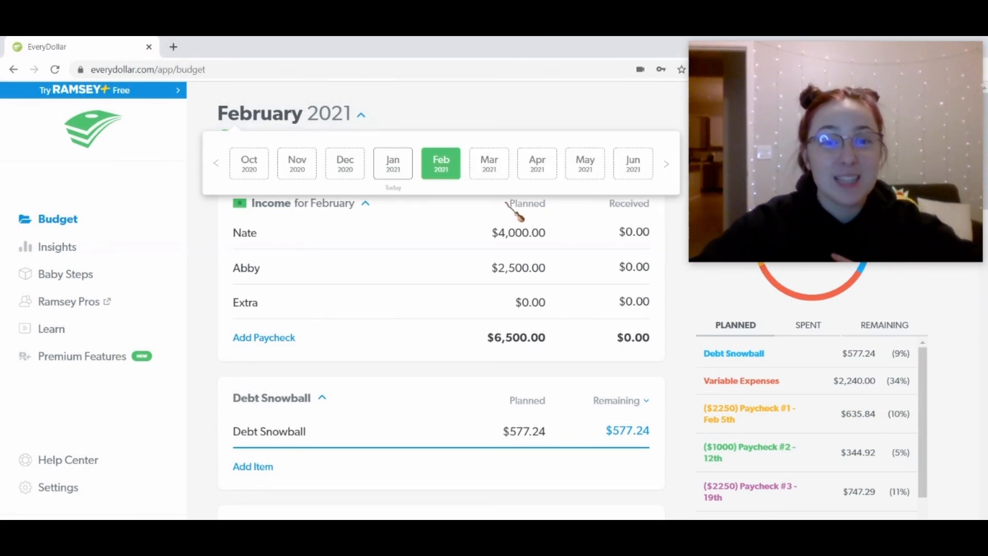
left_click(489, 170)
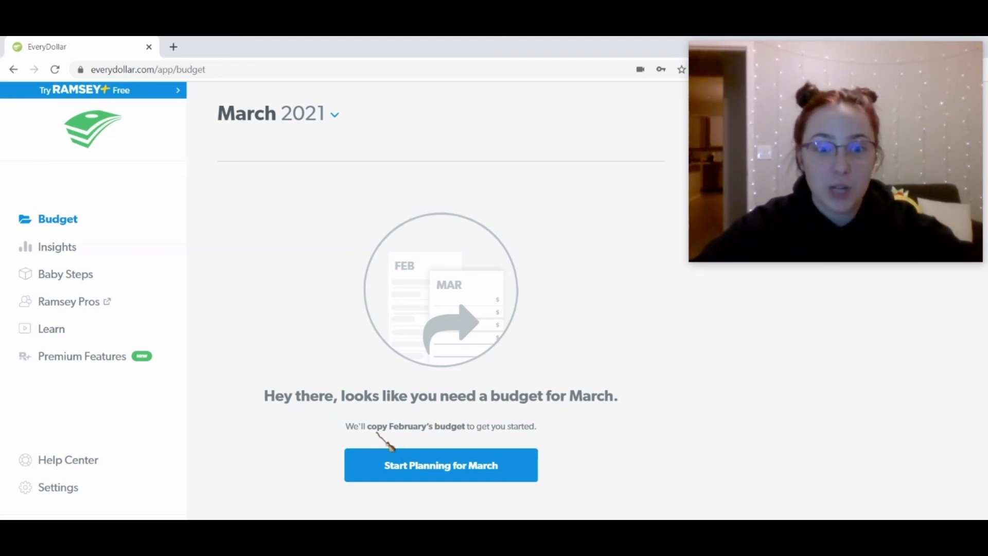
left_click(447, 465)
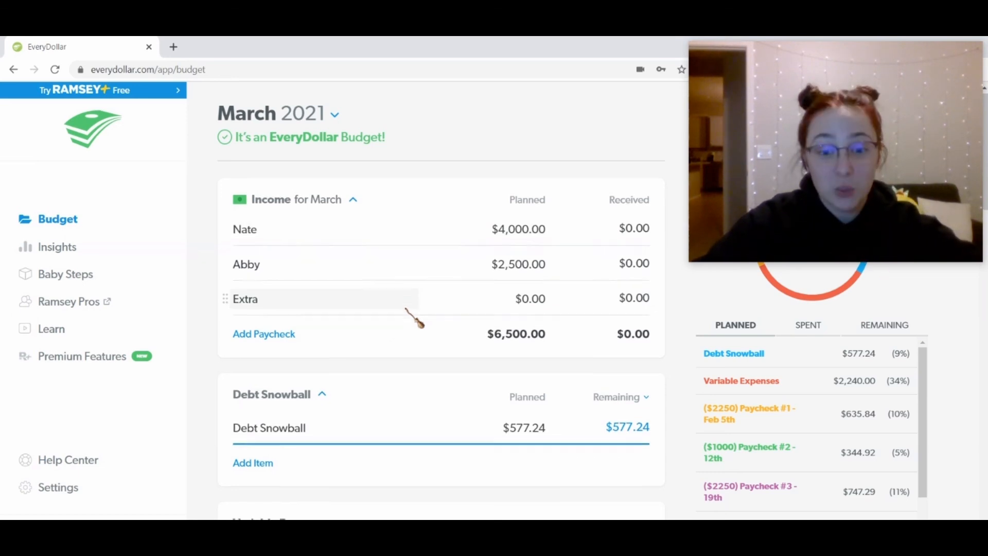
Step: Review the income, Debt Snowball, variable expenses and paycheck groups carried over into the March 2021 budget
scroll(391, 319, "down", 6)
scroll(427, 431, "down", 6)
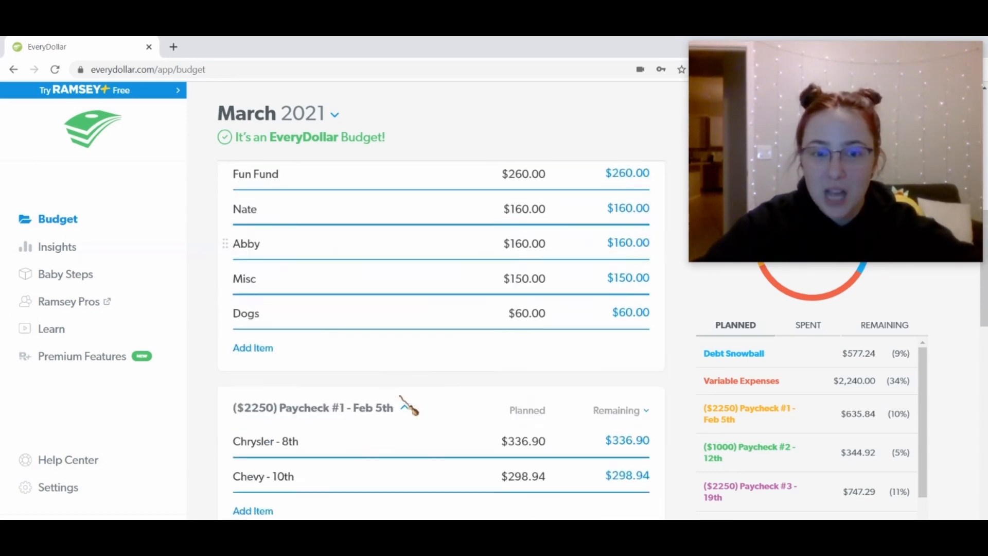
scroll(392, 364, "down", 3)
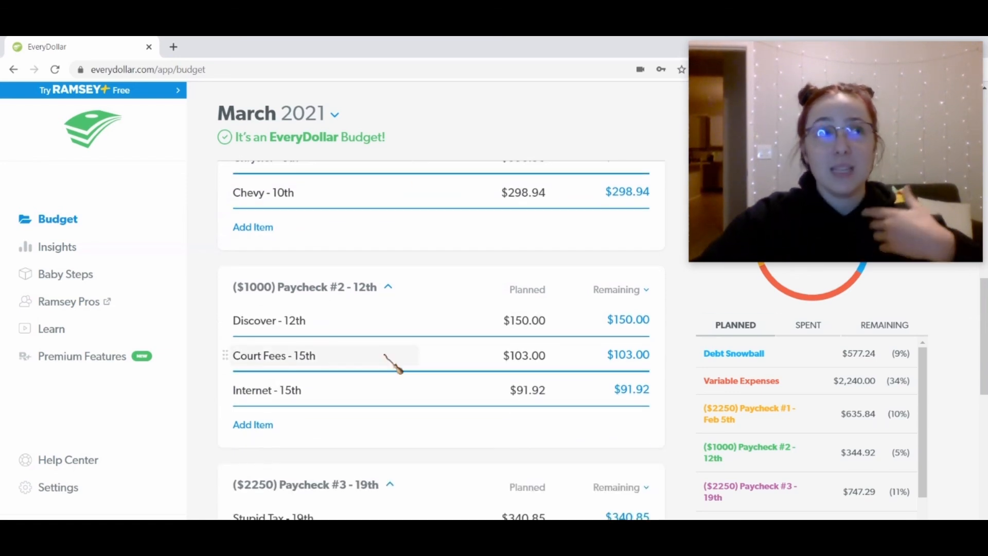
scroll(392, 363, "down", 6)
scroll(392, 363, "down", 3)
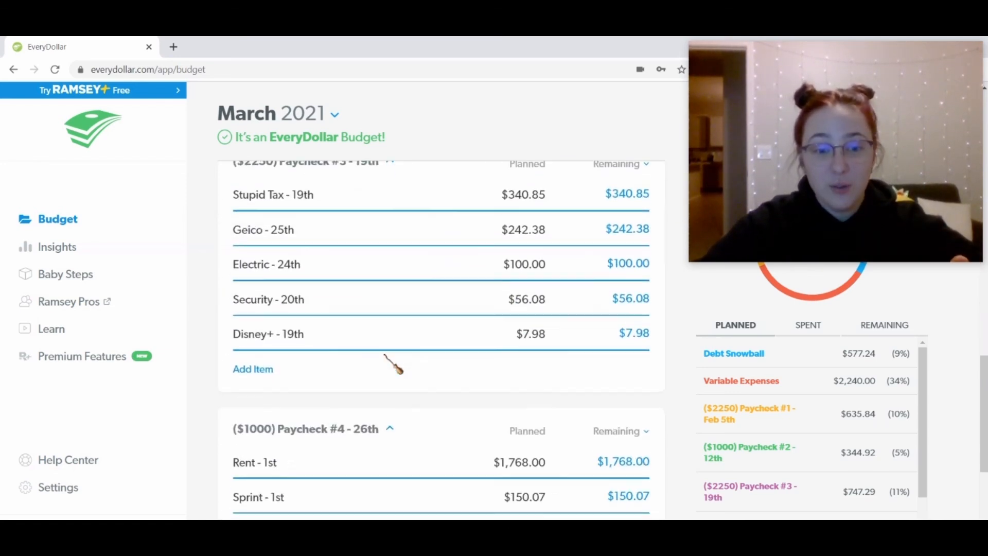
scroll(353, 347, "up", 1)
scroll(358, 351, "up", 15)
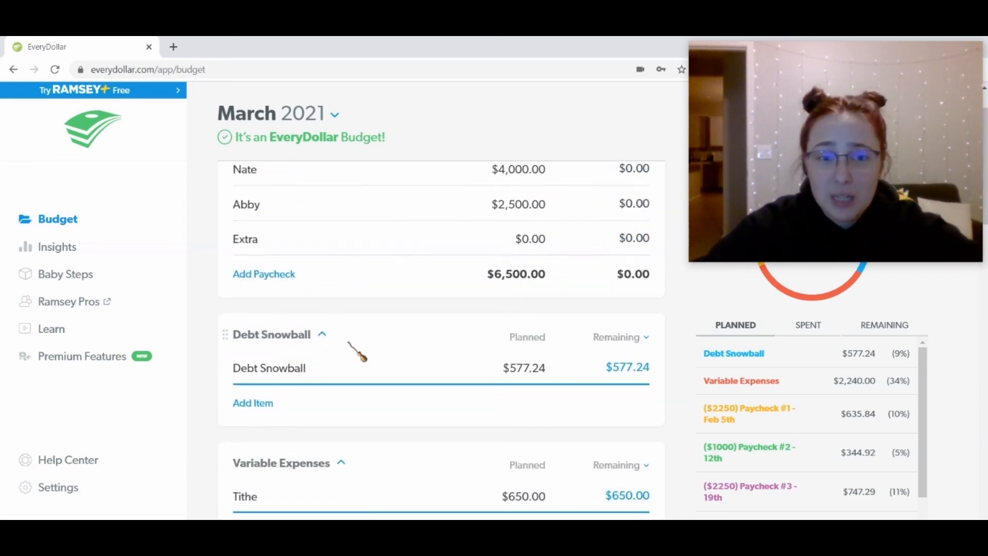
scroll(357, 351, "up", 1)
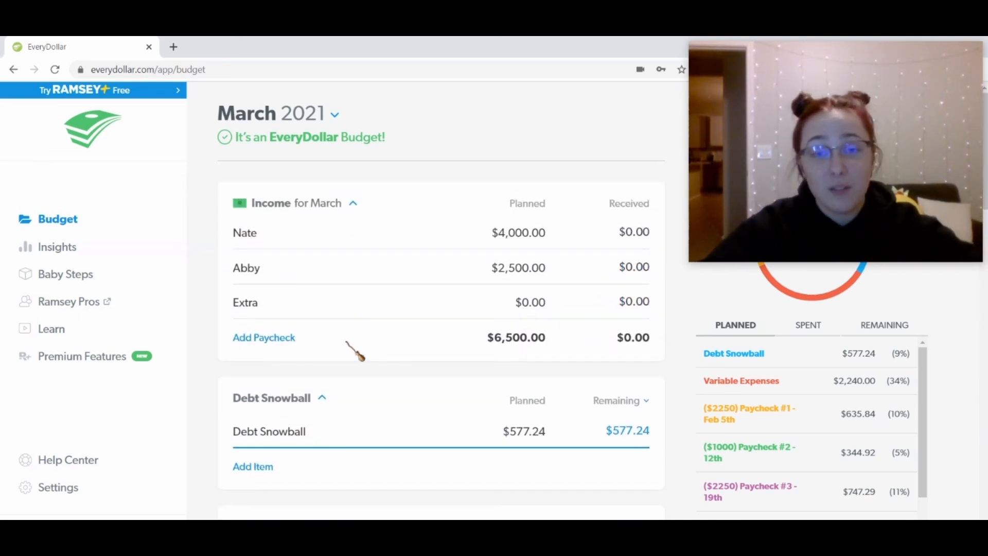